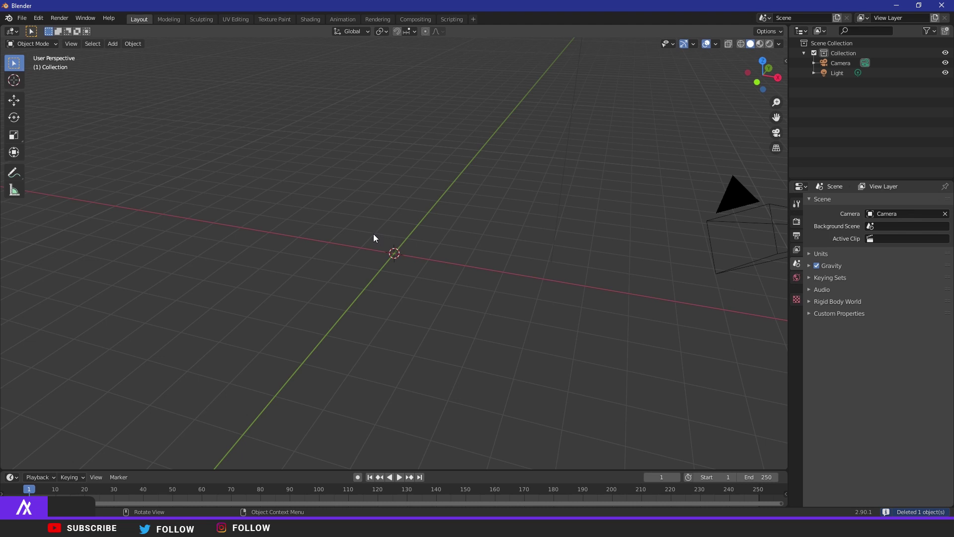
Add a text object at the scene origin.
key(shift+a)
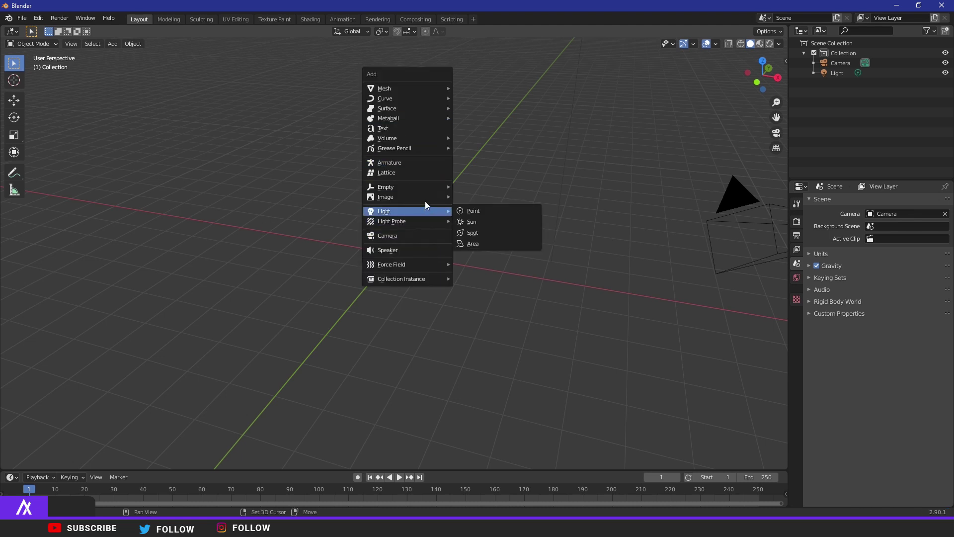
mouse_move(424, 199)
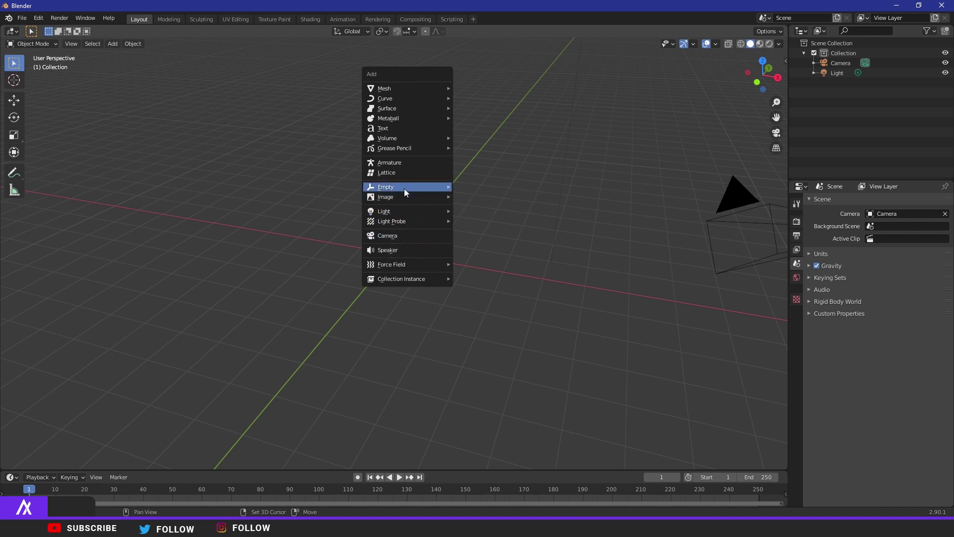
click(401, 128)
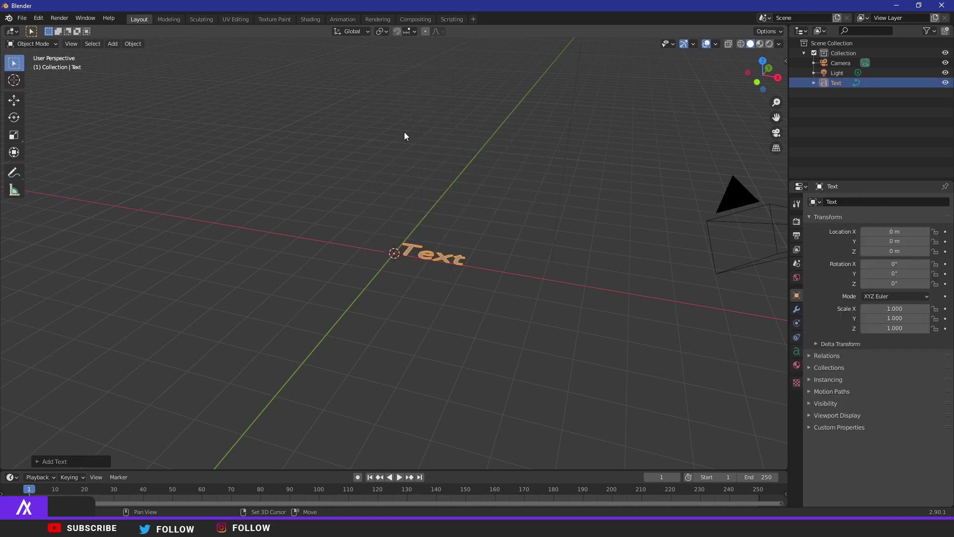
middle_drag(404, 132, 472, 250)
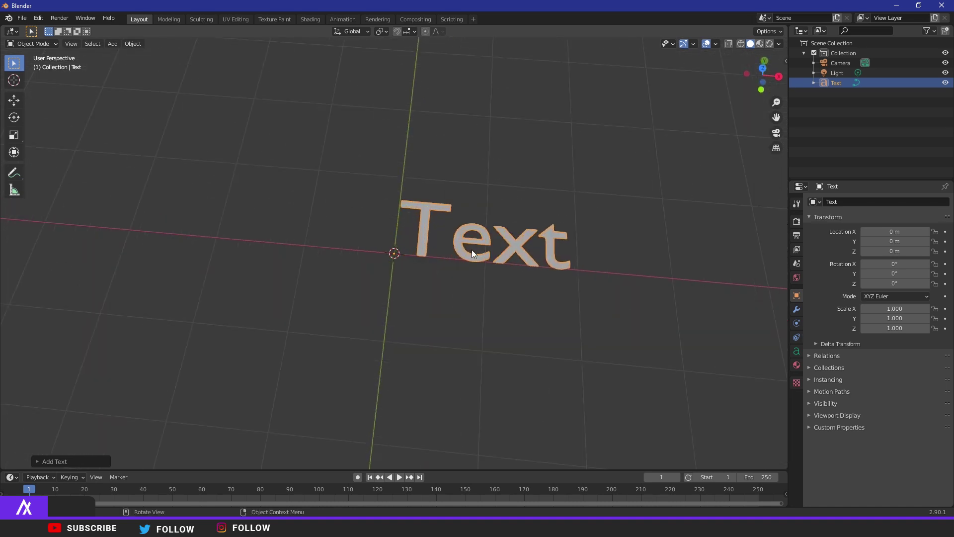
Replace the default wording of the text object with XPRESS.
key(Tab)
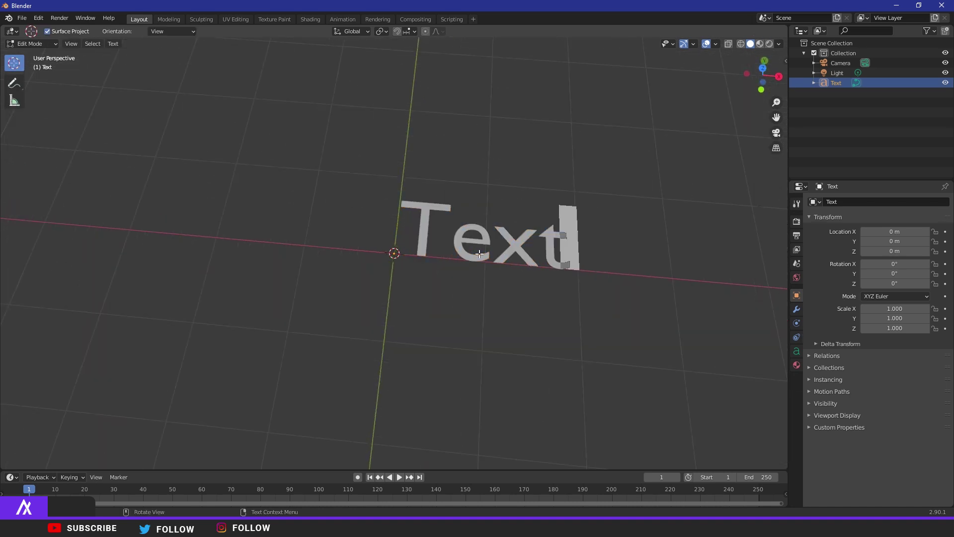
key(BackSpace)
key(BackSpace)
key(BackSpace)
key(BackSpace)
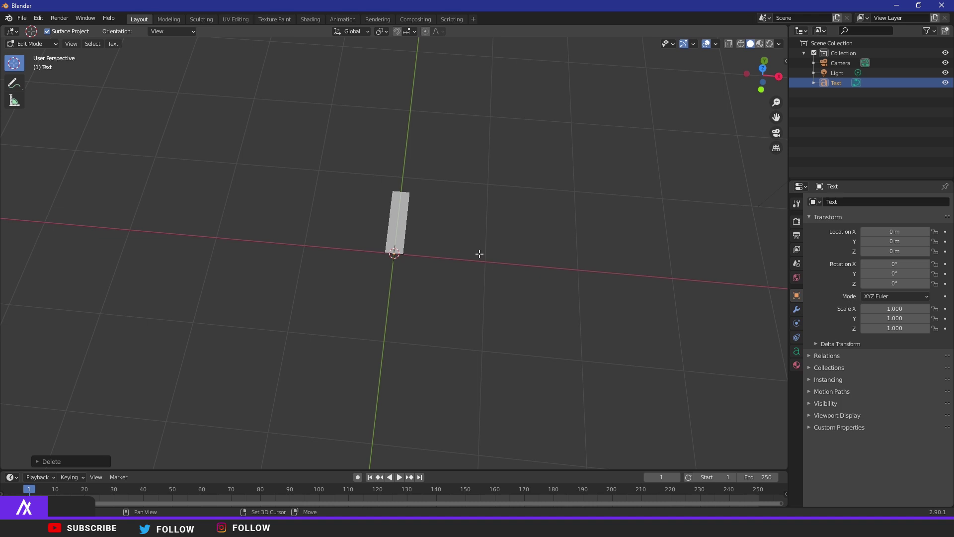
text(XPRESS)
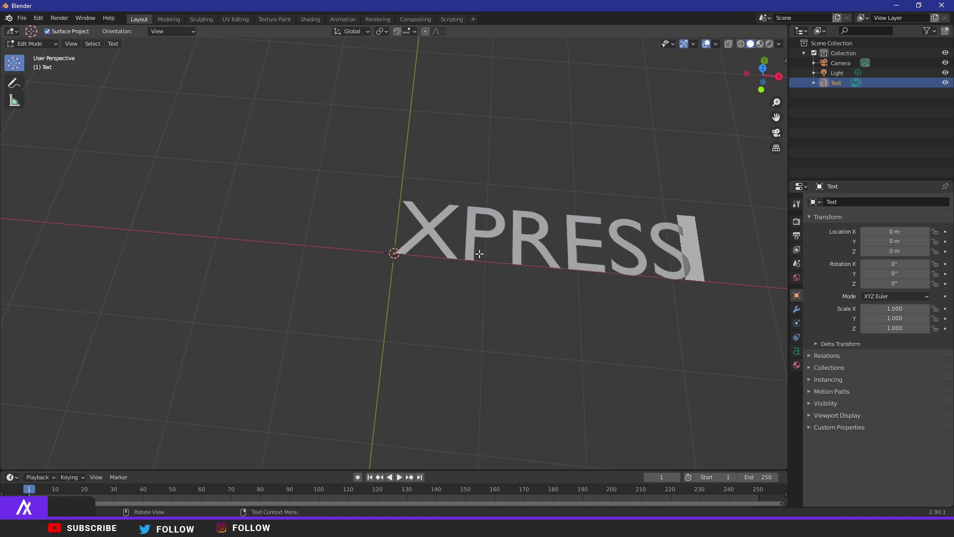
Place the 3D cursor over the letter R of XPRESS and return to Object Mode.
middle_drag(479, 254, 670, 263)
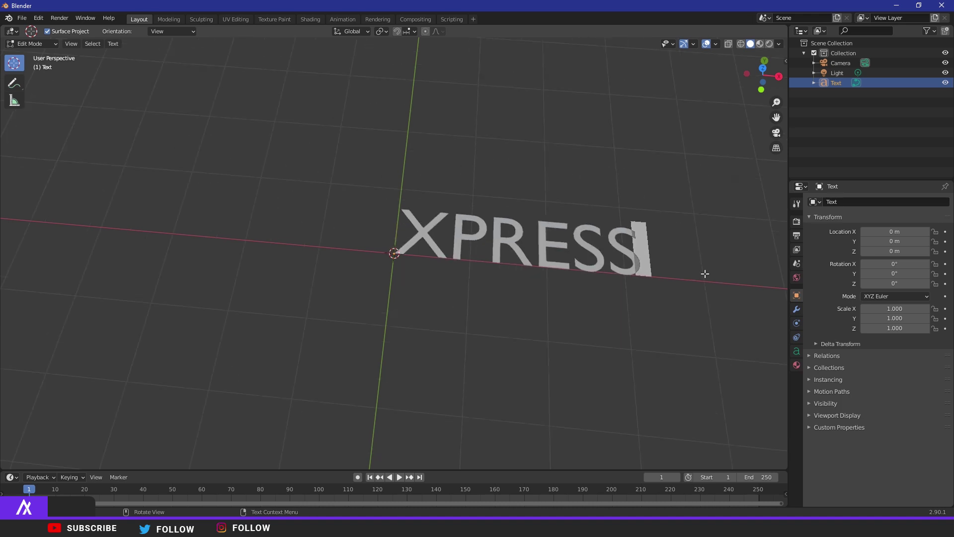
drag(619, 252, 533, 249)
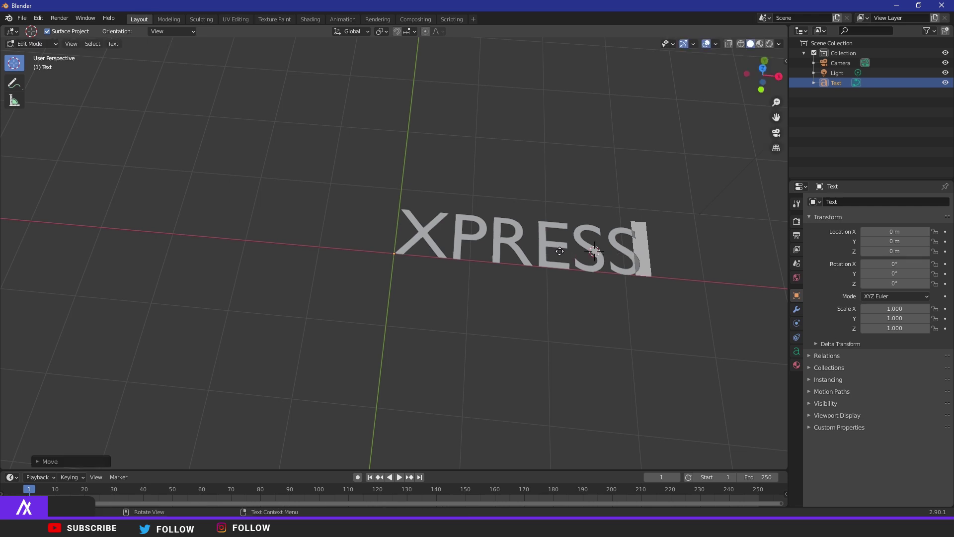
drag(593, 254, 492, 252)
click(518, 245)
scroll(601, 251, up, 4)
scroll(694, 242, down, 4)
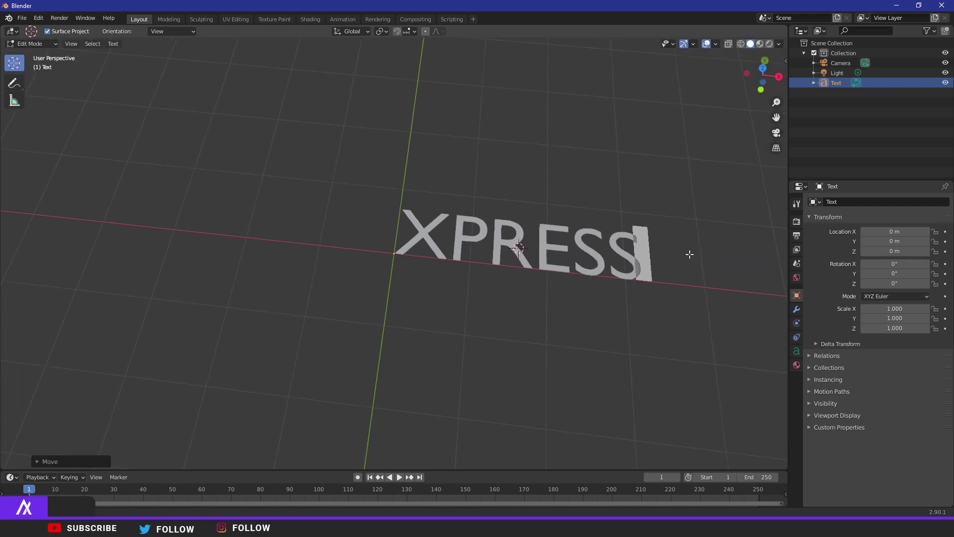
middle_drag(688, 254, 661, 261)
scroll(526, 255, down, 2)
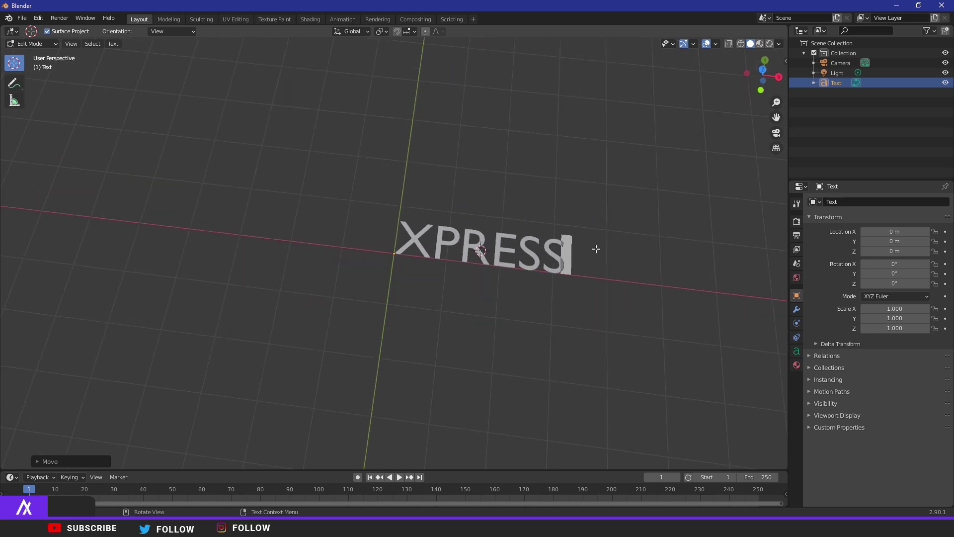
key(Tab)
scroll(544, 255, up, 3)
scroll(604, 257, down, 2)
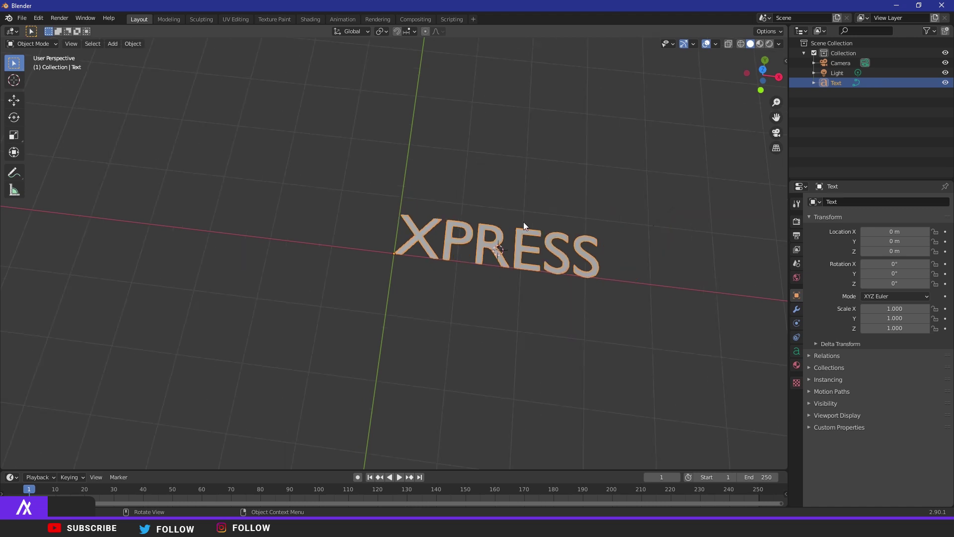
Set the preview resolution of the XPRESS text's shape to 32.
click(797, 352)
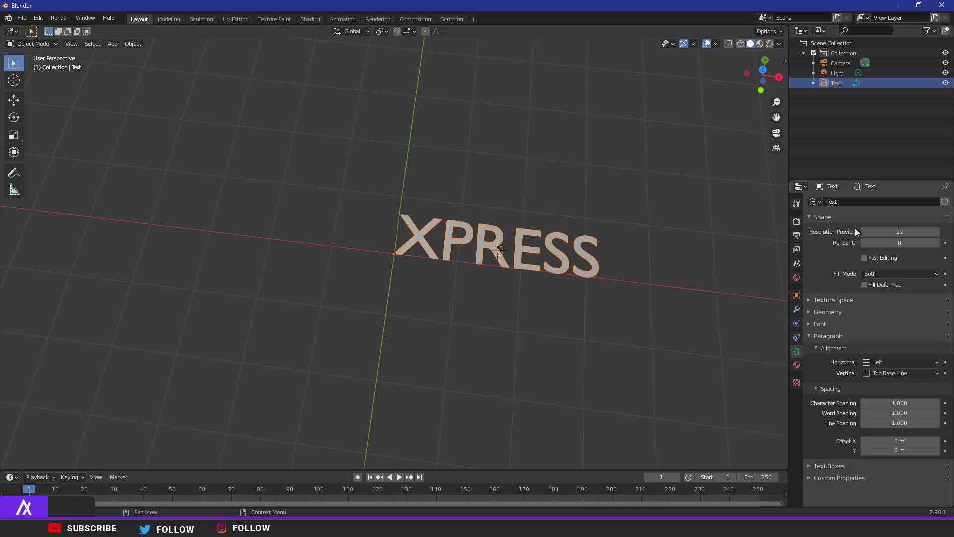
scroll(675, 243, up, 2)
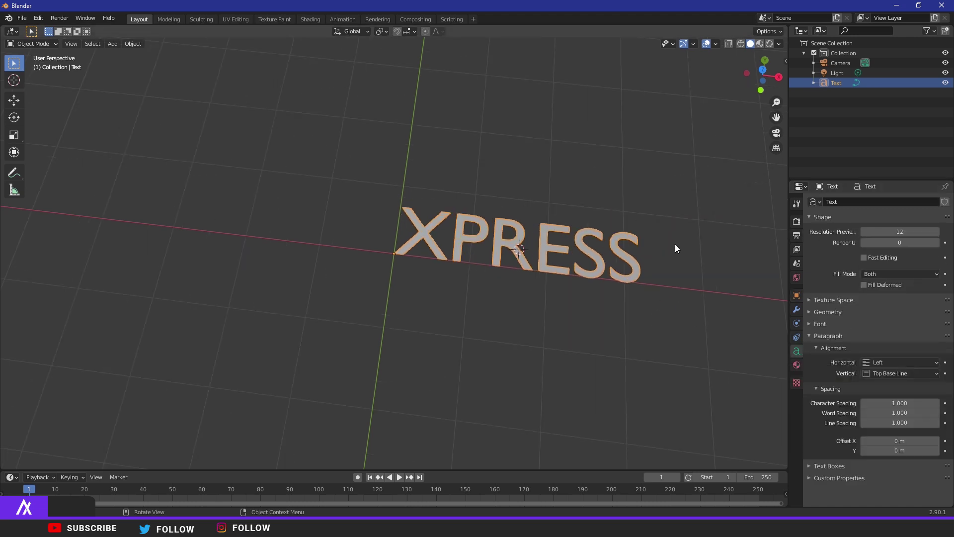
drag(914, 232, 865, 231)
click(899, 231)
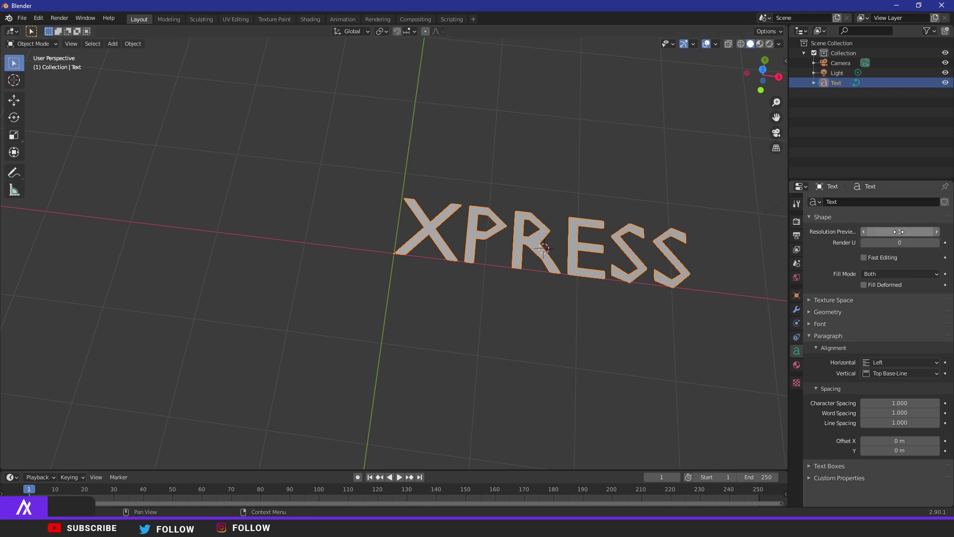
text(32)
key(Return)
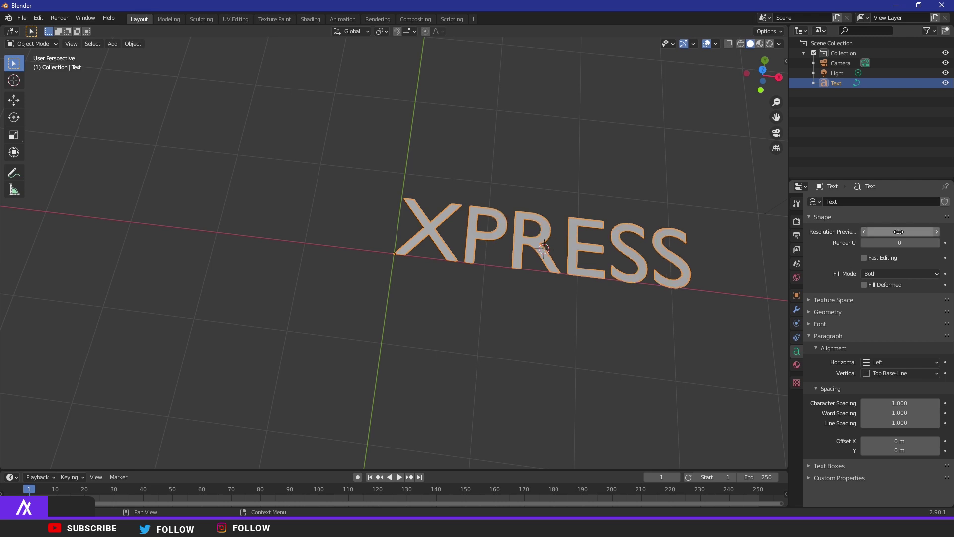
Extrude the XPRESS text by 0.37 m in its geometry settings, keeping the offset at 0 m.
click(815, 301)
click(810, 300)
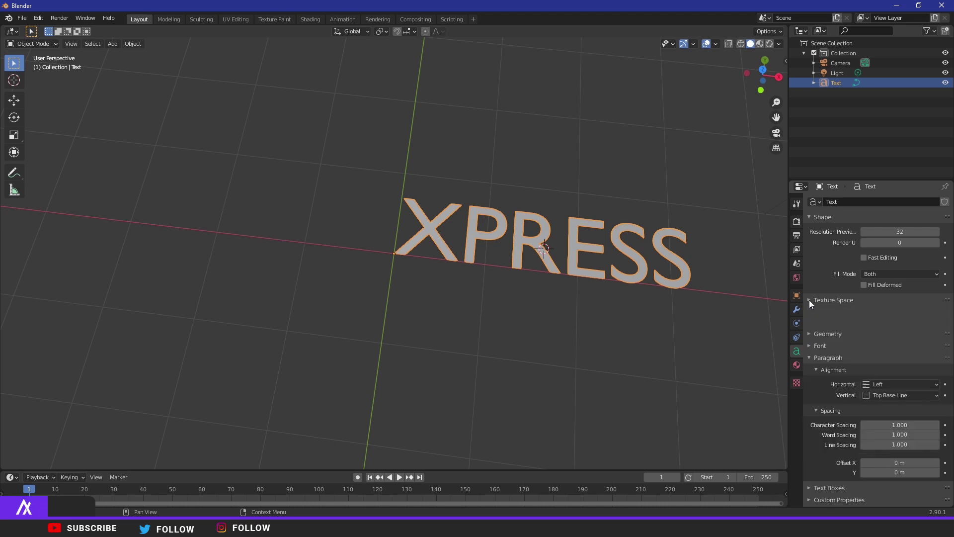
click(807, 311)
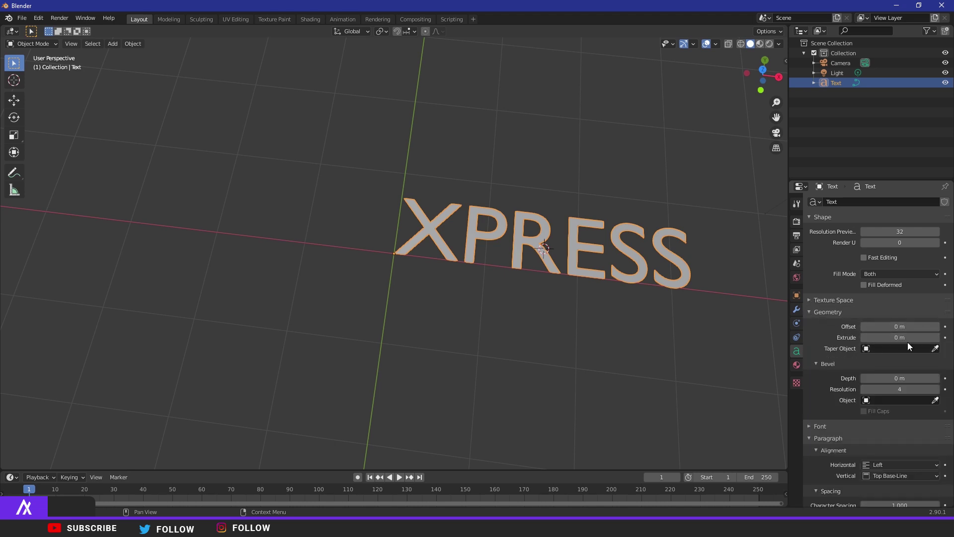
mouse_move(895, 337)
mouse_down()
mouse_move(941, 338)
mouse_move(897, 338)
mouse_up()
mouse_move(666, 293)
middle_down()
mouse_move(664, 312)
mouse_move(659, 268)
mouse_move(675, 303)
middle_up()
mouse_move(898, 327)
mouse_down()
mouse_move(862, 326)
mouse_move(894, 326)
mouse_up()
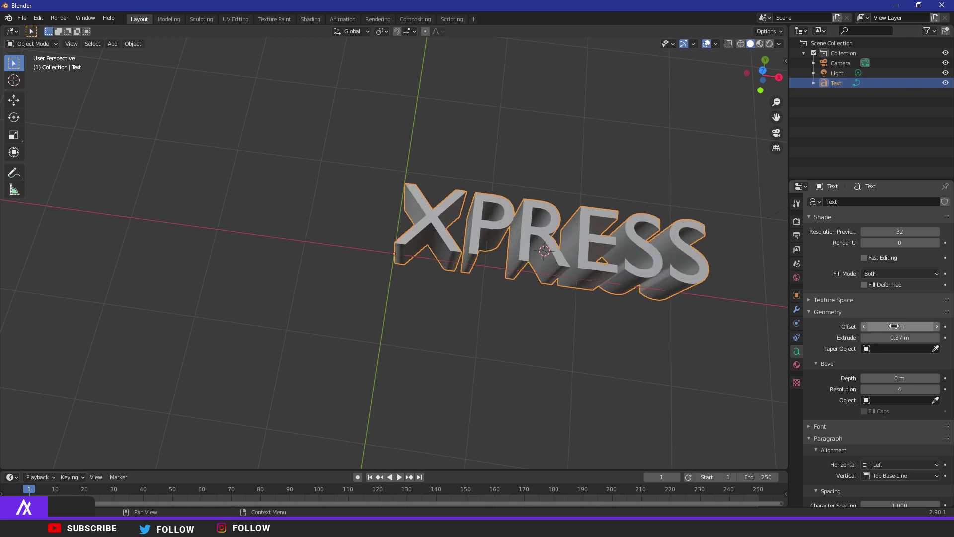
Try a bevel depth of 0.1 m on the text and reduce it to 0.01 m.
scroll(595, 231, up, 3)
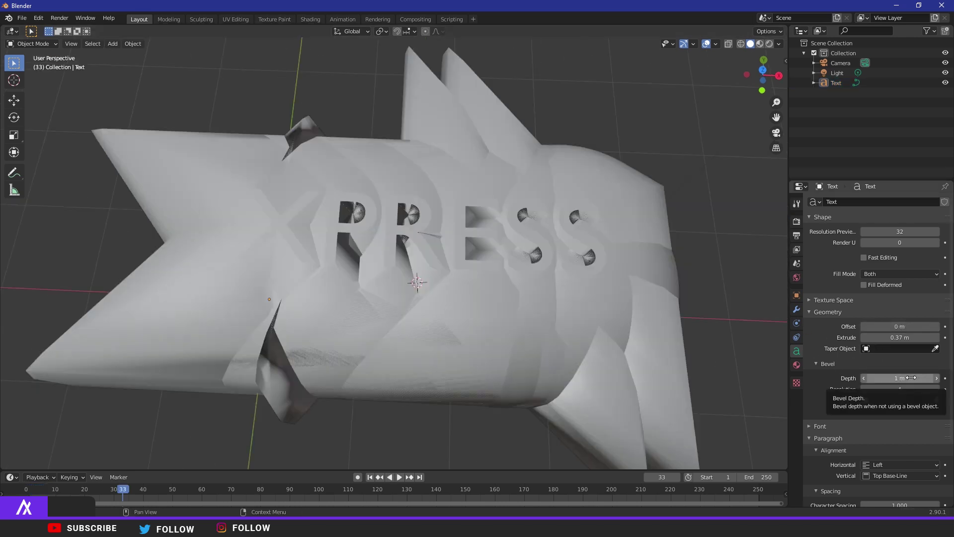
click(911, 378)
text(0.1)
key(Return)
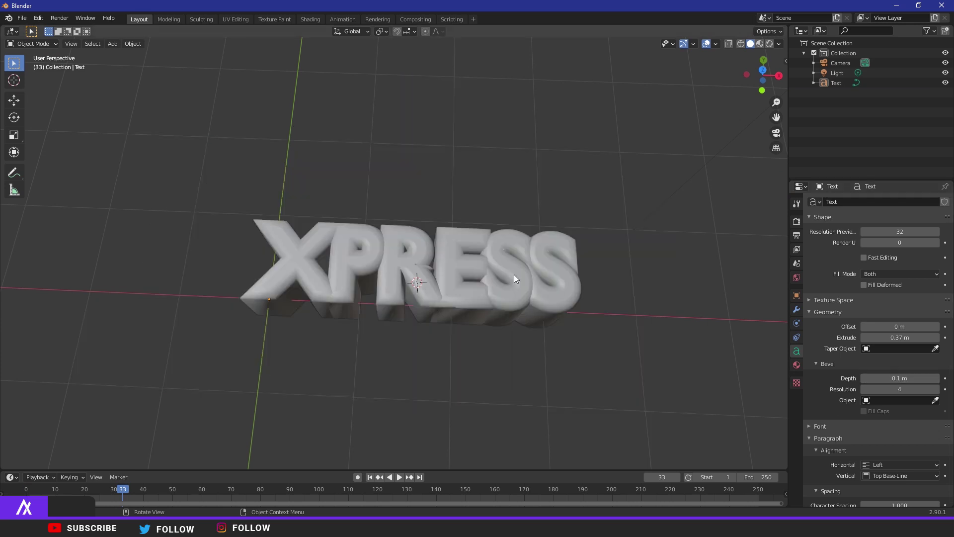
drag(900, 378, 868, 378)
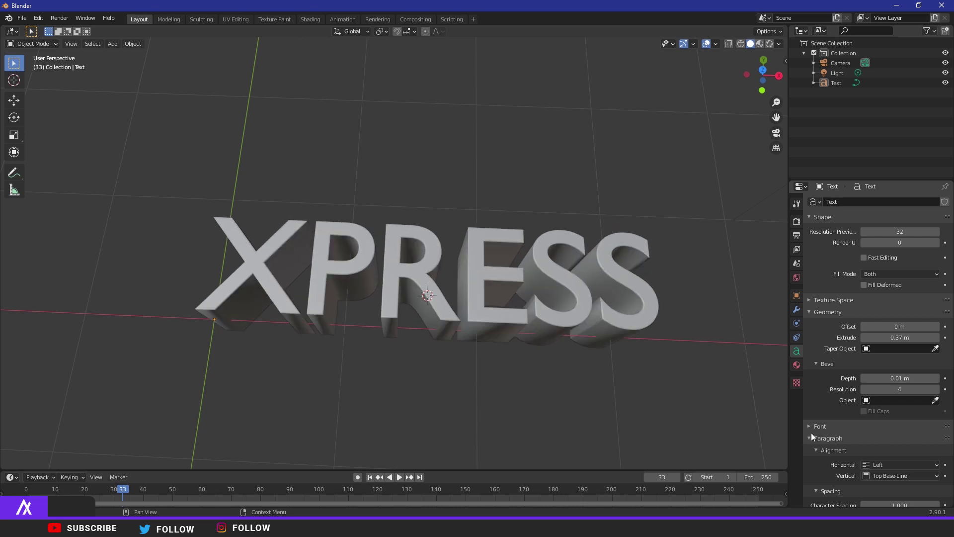
Load Georgia-Italic from the Windows fonts folder as the text's regular font.
click(812, 426)
scroll(872, 412, down, 2)
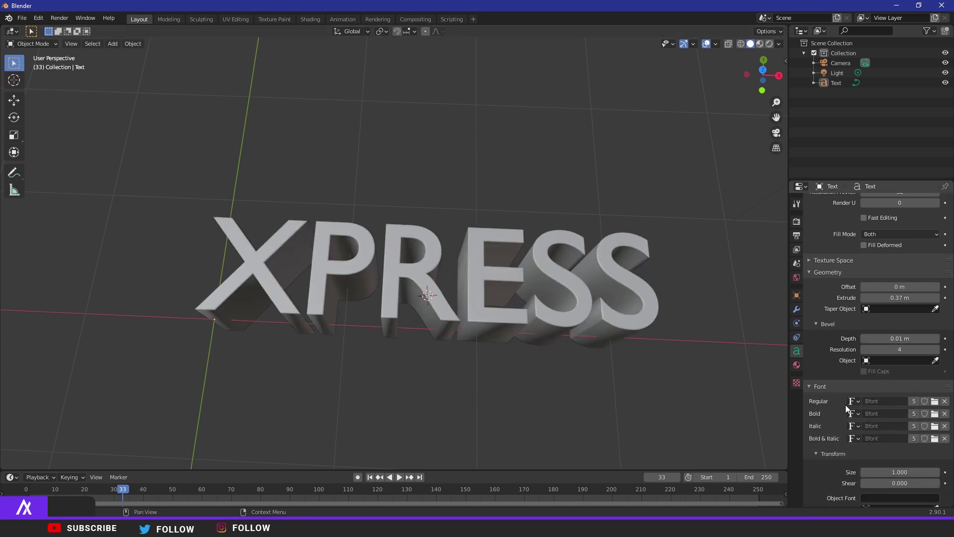
click(934, 403)
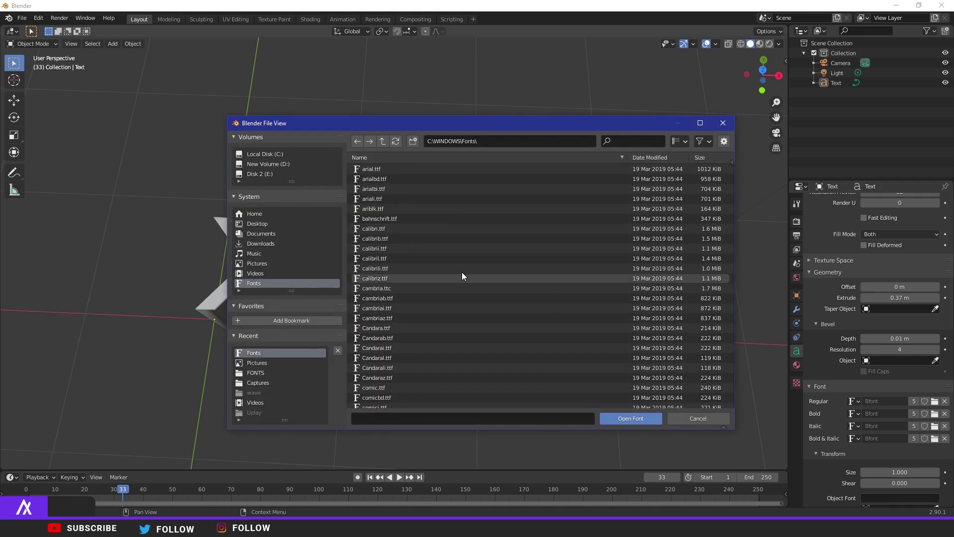
scroll(468, 272, down, 20)
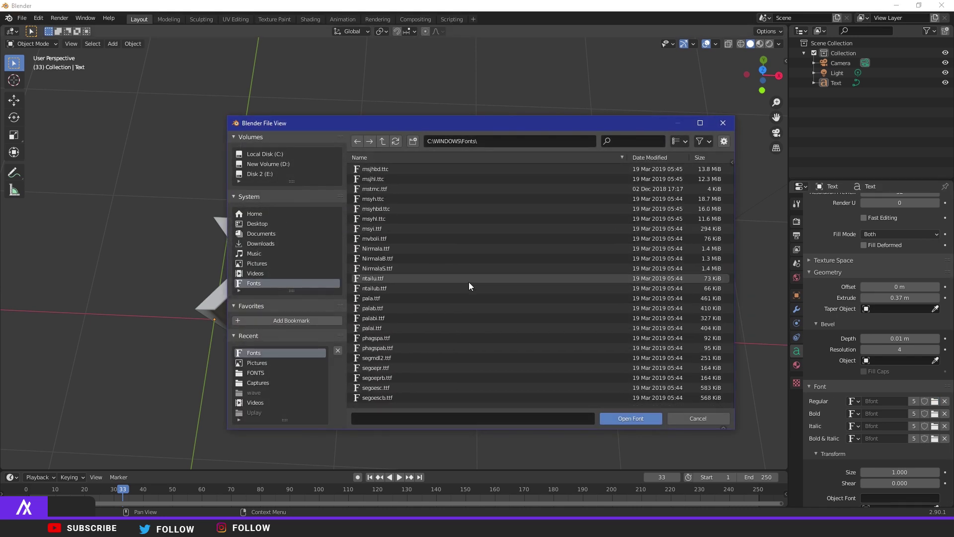
scroll(466, 287, up, 15)
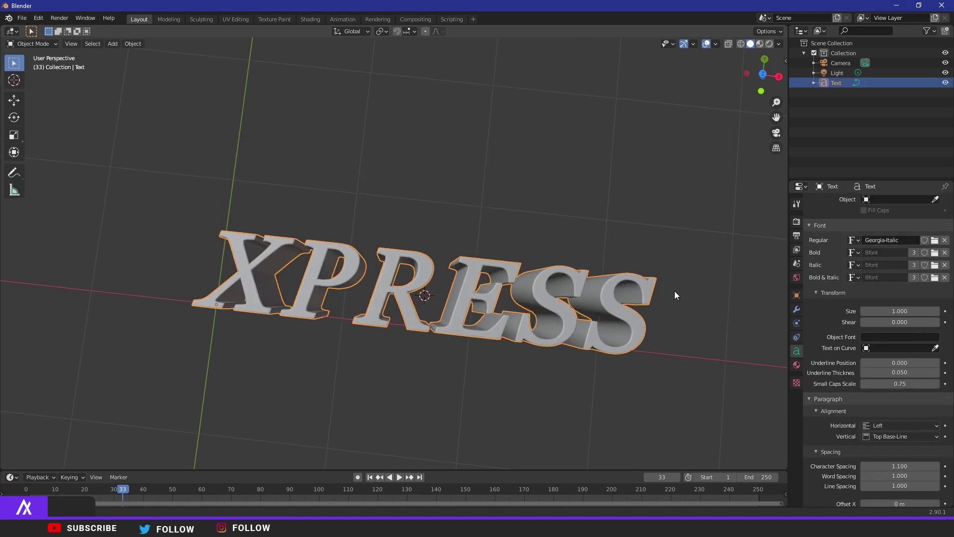
middle_drag(675, 291, 619, 269)
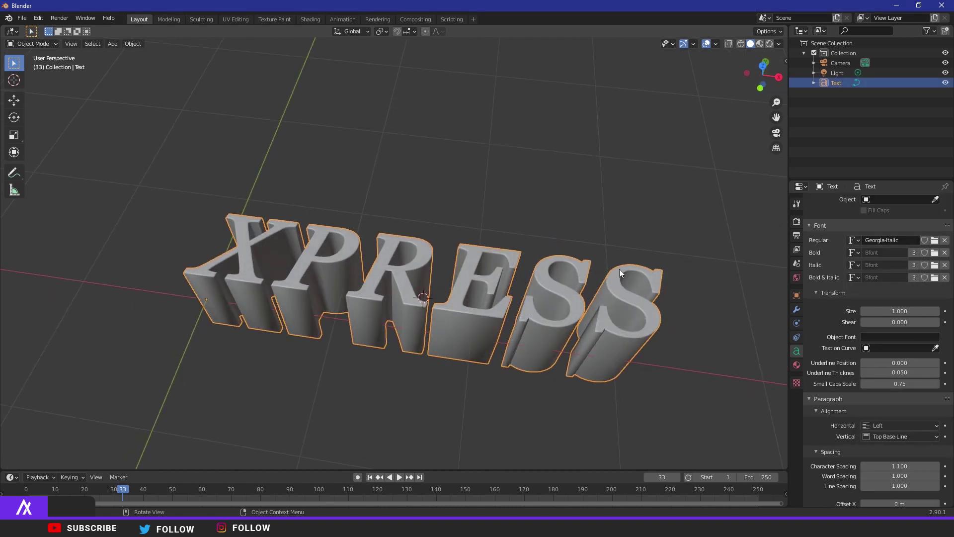
Rotate the XPRESS text about the X axis until it stands upright on the grid.
click(14, 118)
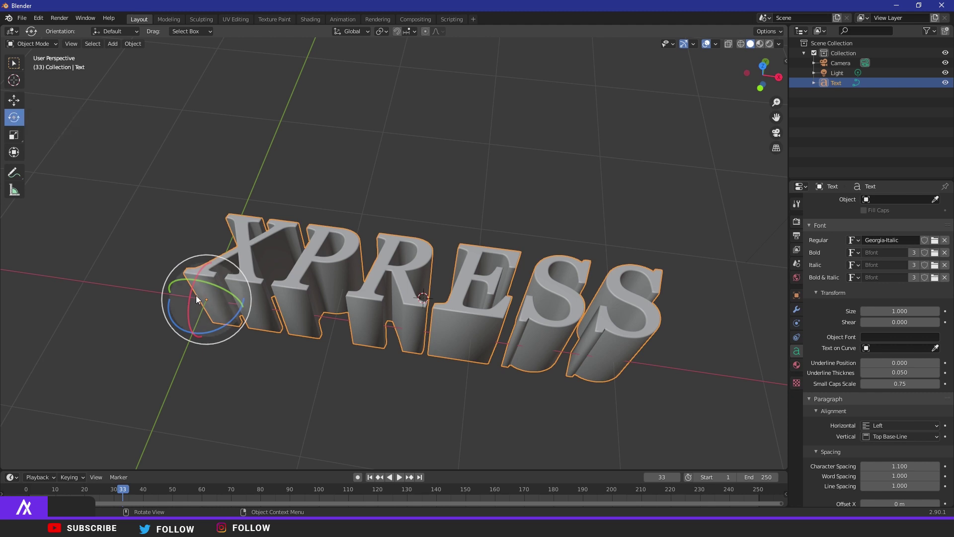
drag(194, 281, 214, 286)
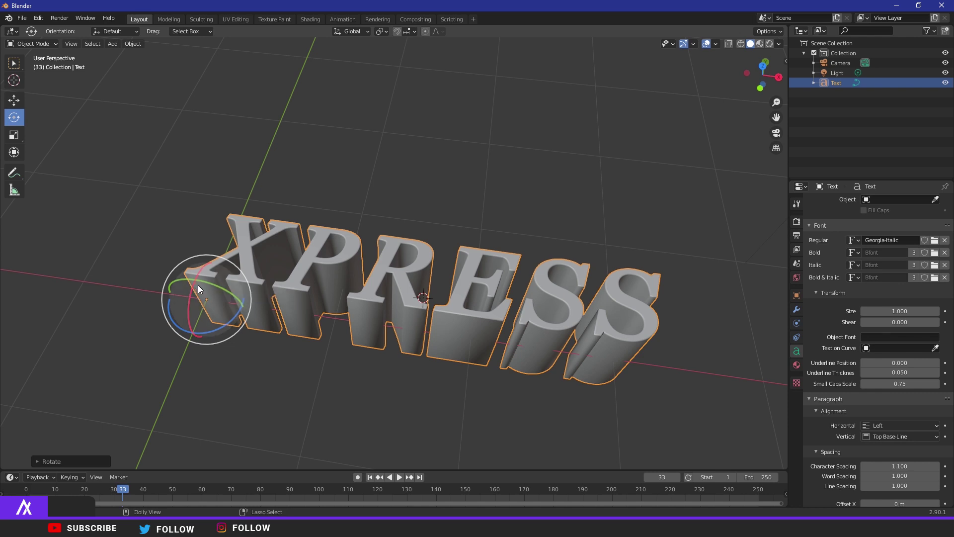
click(281, 201)
click(304, 270)
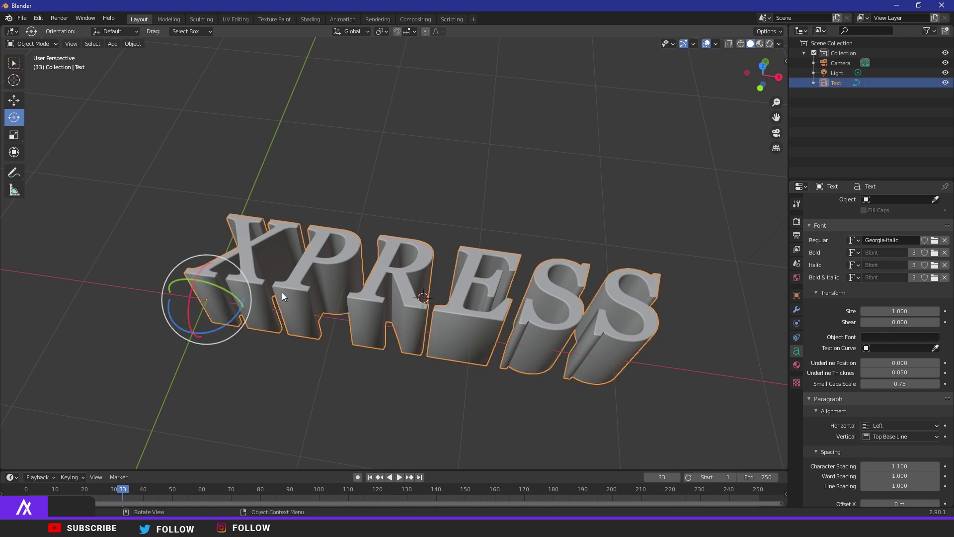
drag(190, 286, 192, 319)
middle_drag(215, 320, 229, 277)
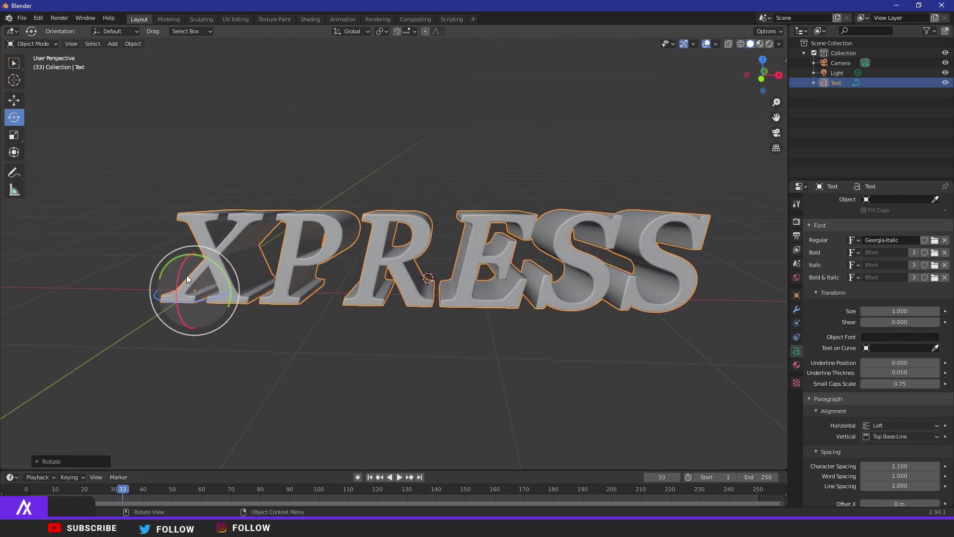
drag(179, 275, 178, 282)
middle_drag(406, 278, 408, 267)
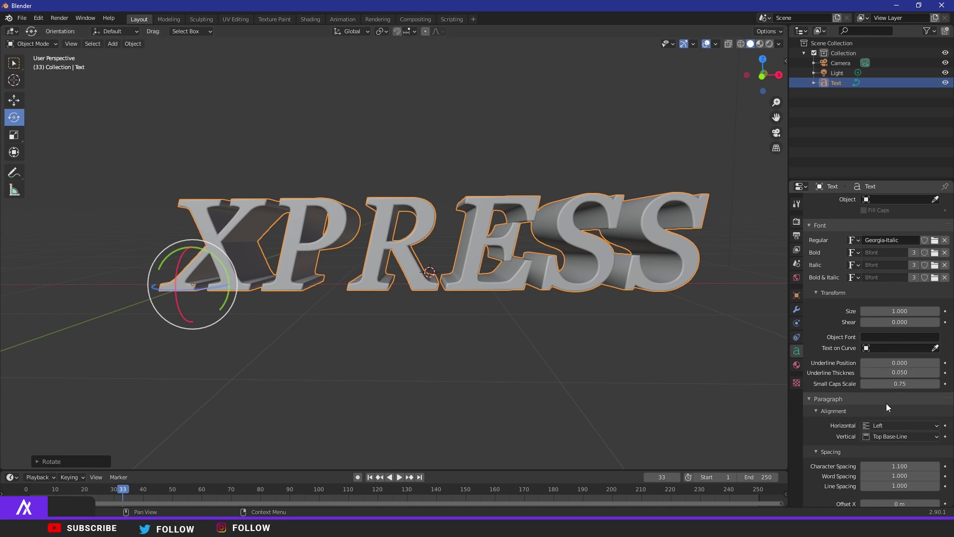
Set the character spacing of the XPRESS text to 0.900.
scroll(835, 397, down, 2)
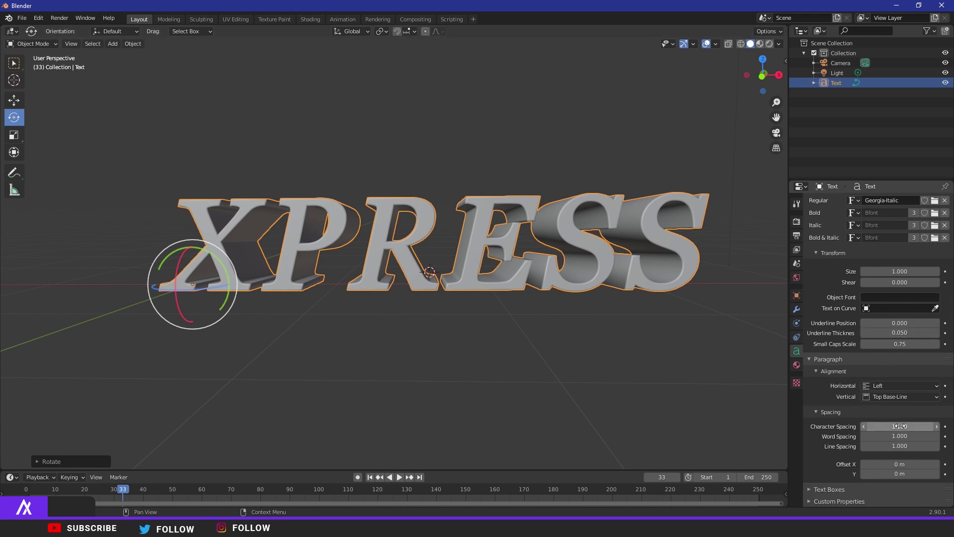
drag(899, 426, 864, 430)
scroll(306, 329, up, 6)
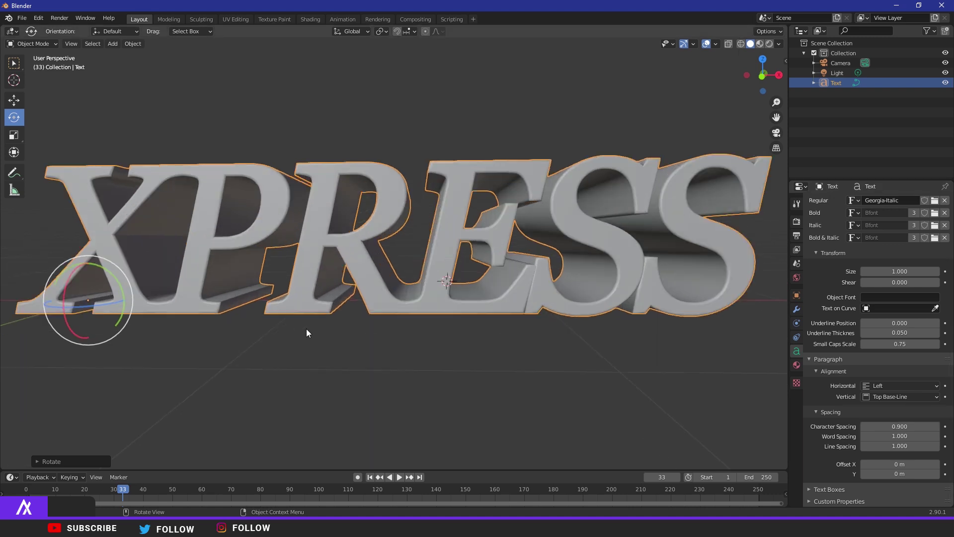
scroll(463, 331, down, 8)
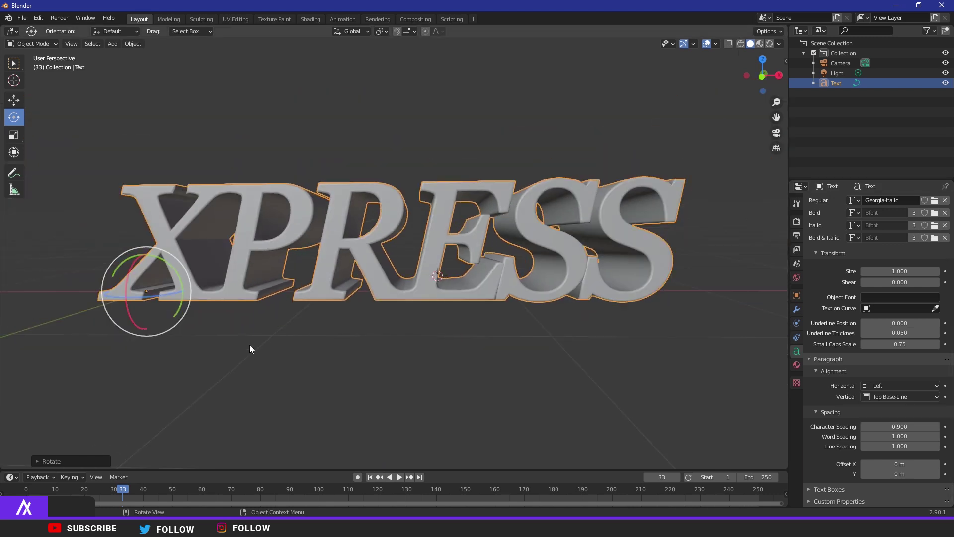
Increase the extrusion of the XPRESS text to 0.75 m.
click(249, 344)
click(471, 258)
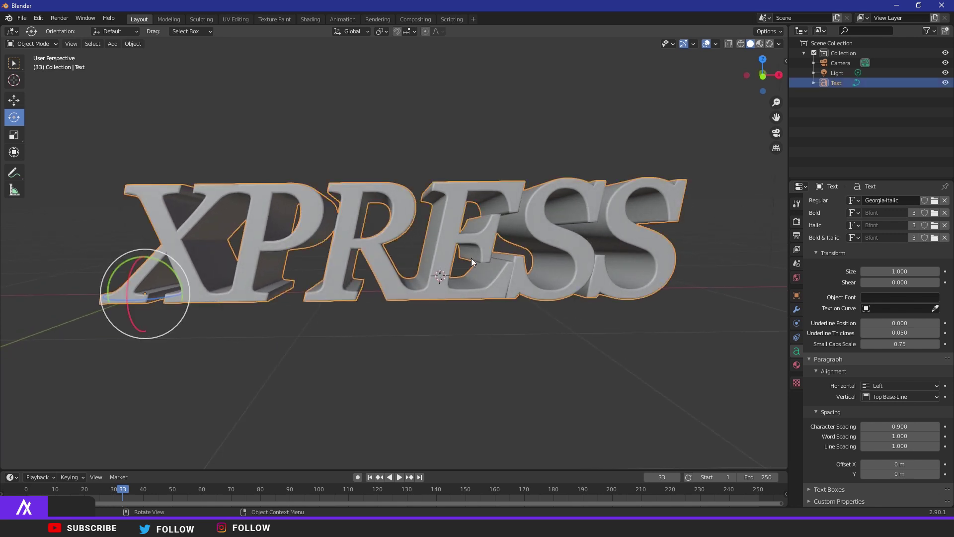
scroll(873, 253, up, 8)
scroll(873, 254, up, 4)
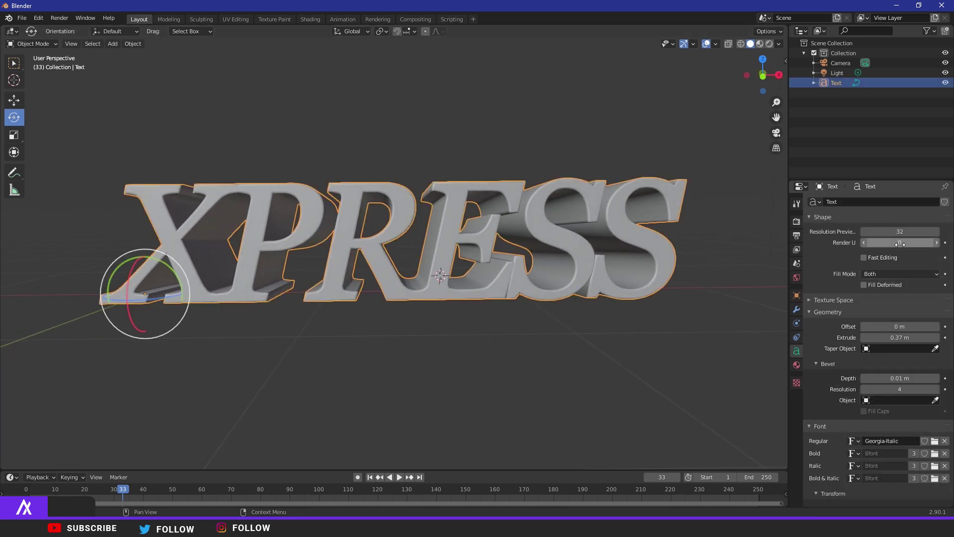
drag(900, 337, 930, 337)
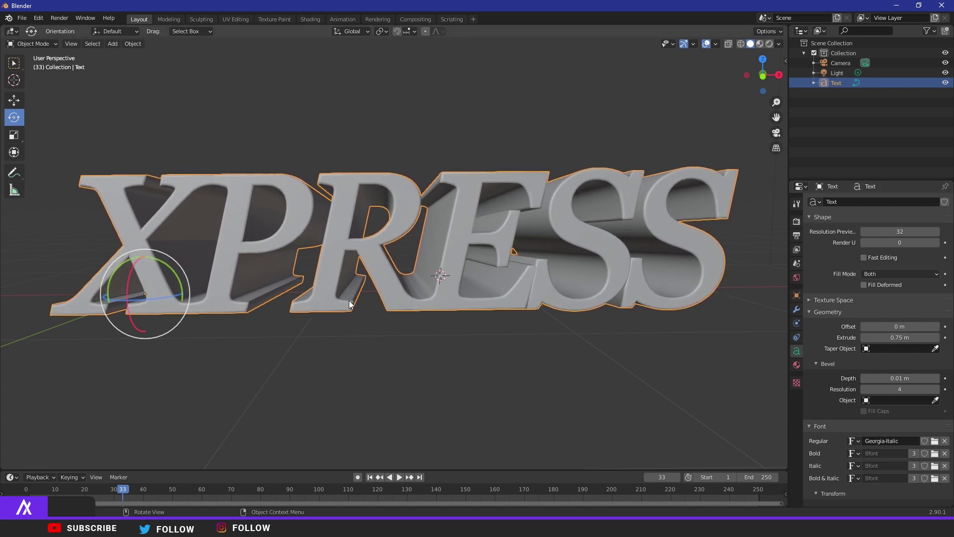
middle_drag(349, 300, 327, 295)
Render a test image of the XPRESS text through the existing camera and close the result.
scroll(342, 297, down, 3)
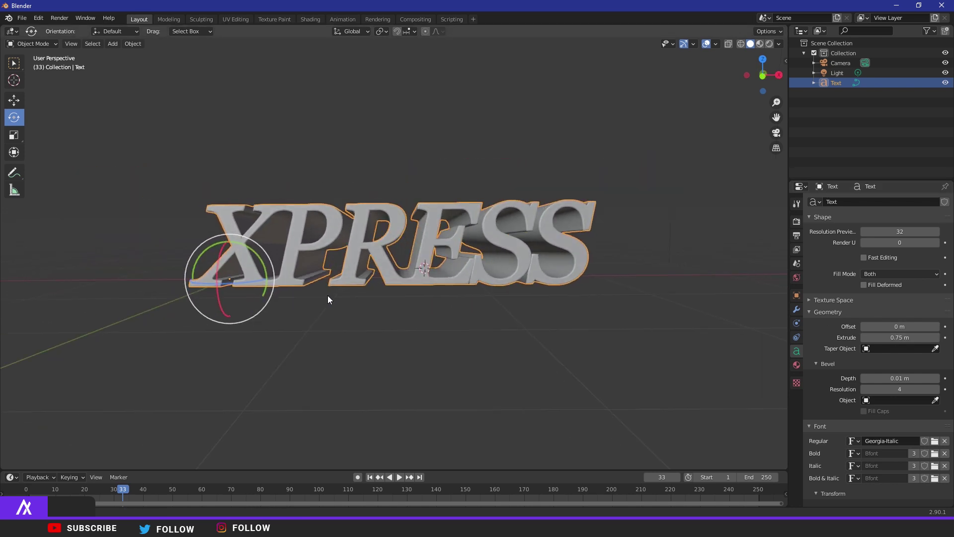
scroll(198, 225, down, 5)
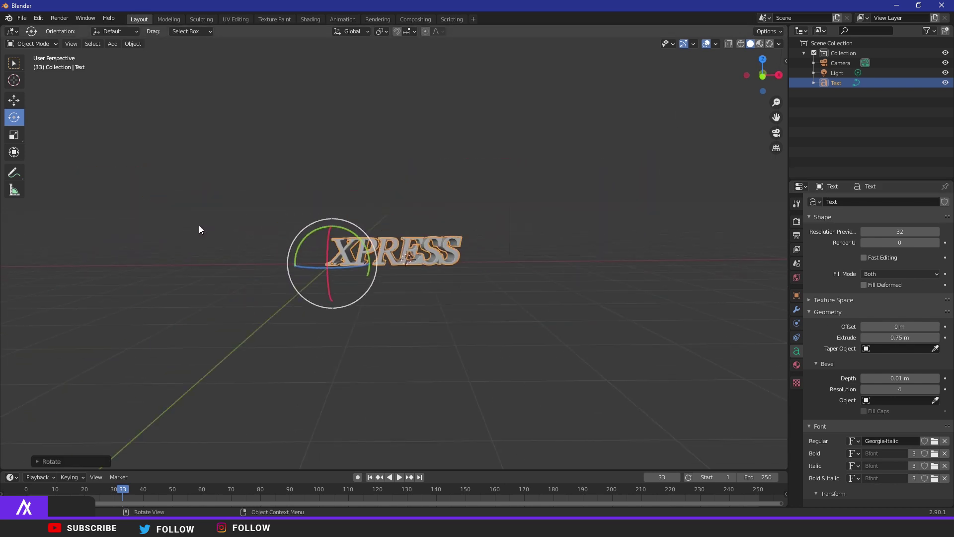
scroll(198, 226, up, 3)
click(59, 18)
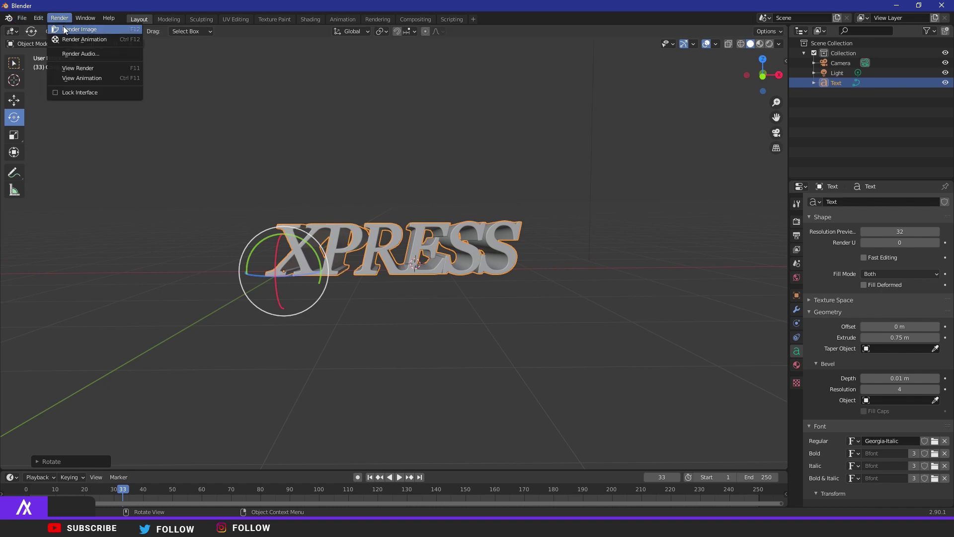
click(64, 26)
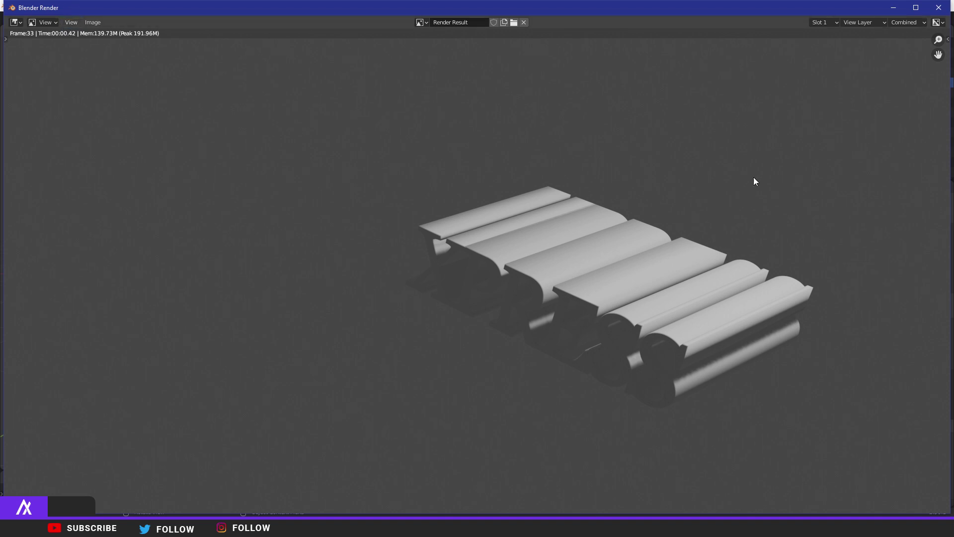
click(936, 9)
Delete the default camera from the scene.
scroll(606, 261, down, 9)
scroll(500, 230, up, 3)
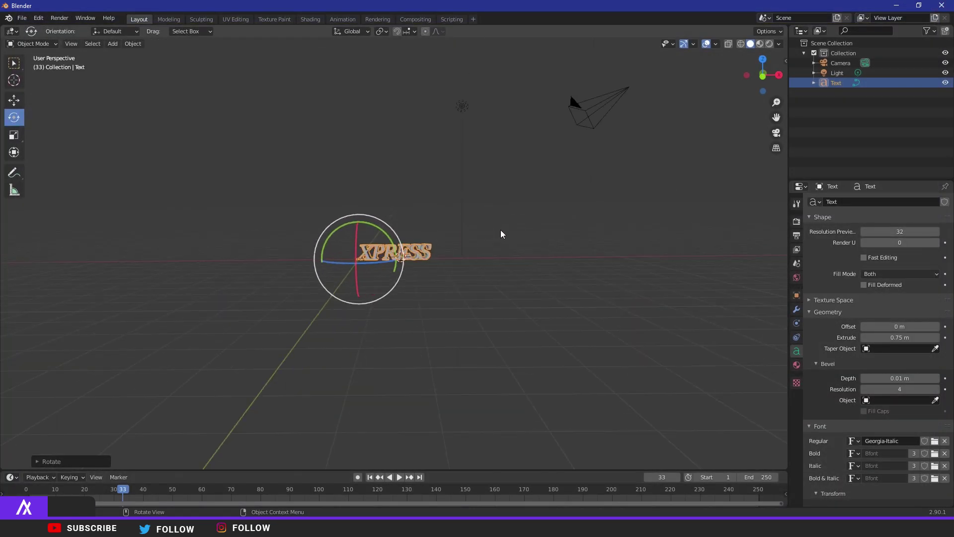
click(603, 111)
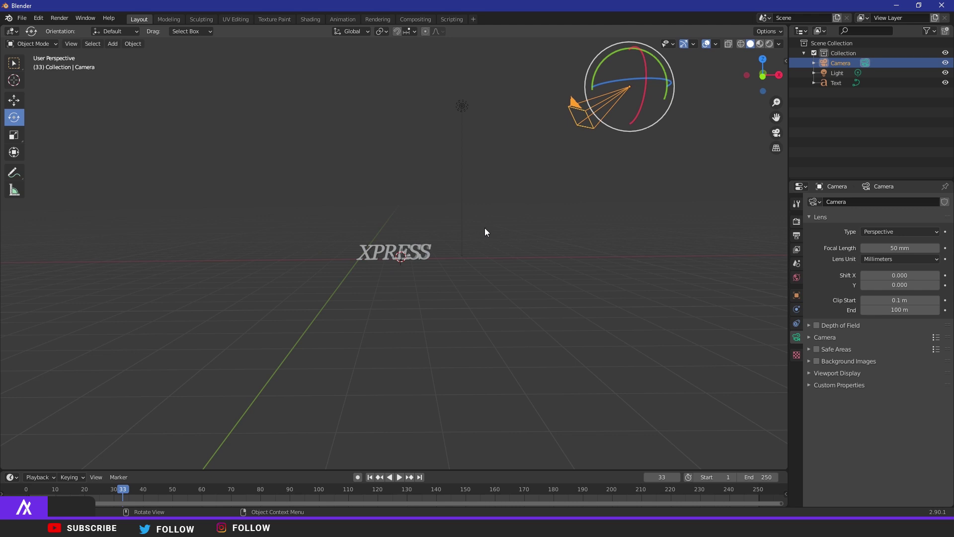
key(Delete)
Add a new camera at the 3D cursor.
scroll(384, 203, up, 2)
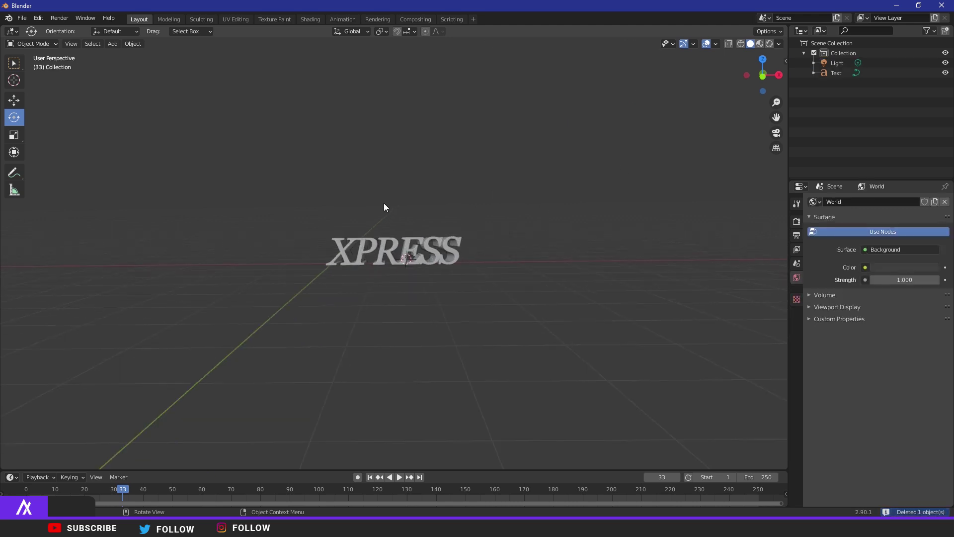
scroll(413, 217, up, 2)
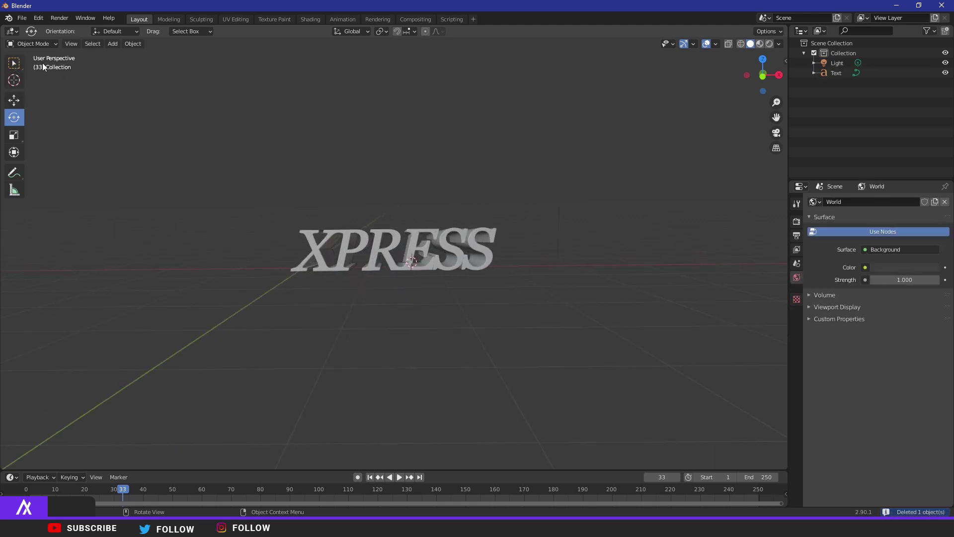
key(w)
key(shift+a)
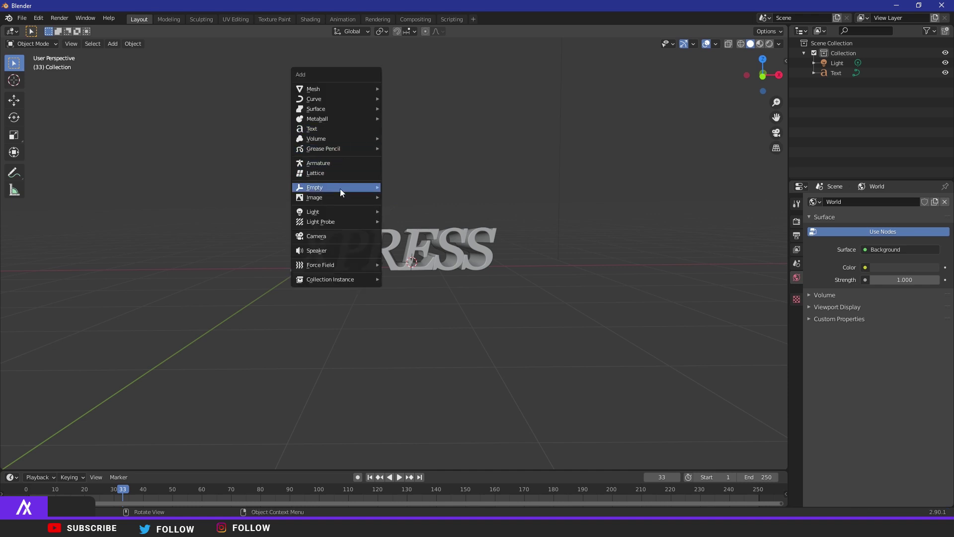
click(324, 237)
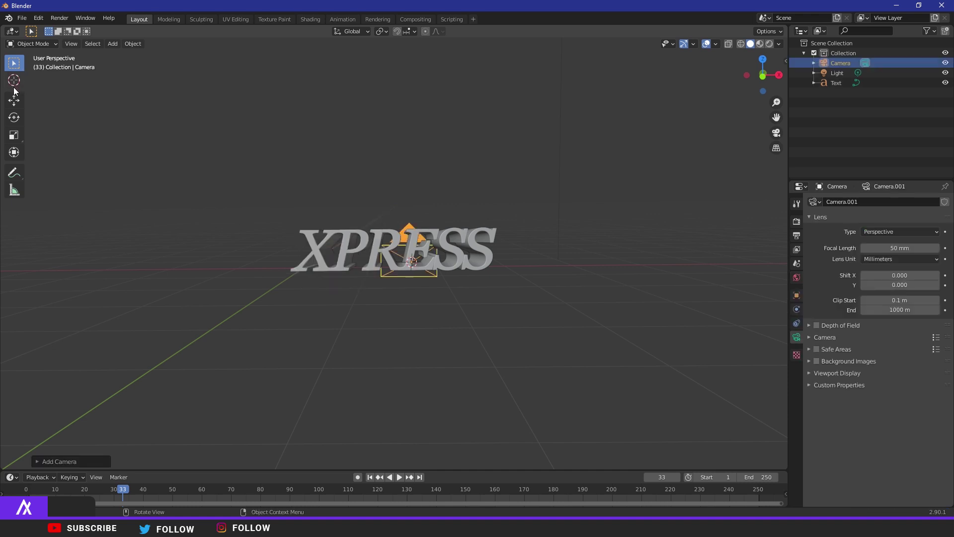
Move the new camera along the Y axis to the front of the XPRESS text and render a test image.
click(7, 103)
middle_drag(186, 189, 311, 234)
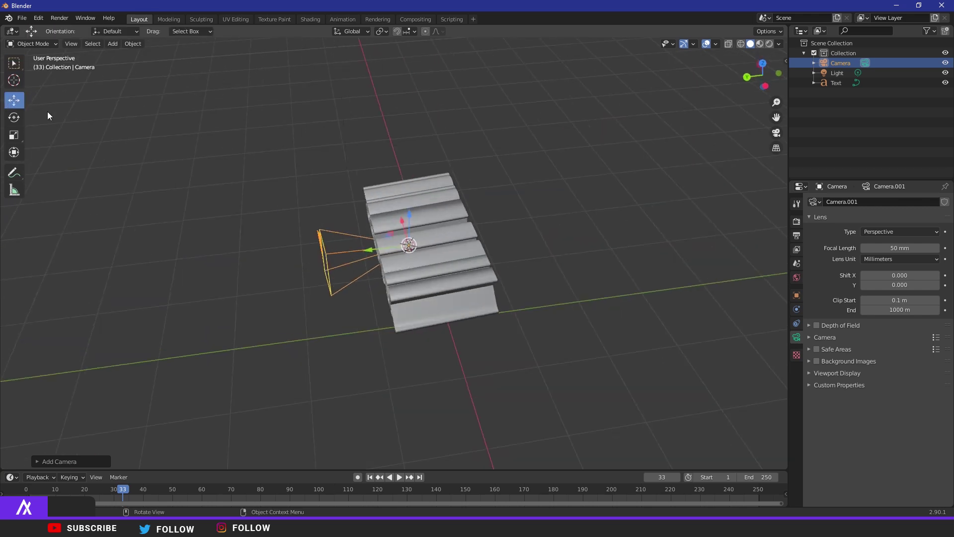
drag(365, 247, 680, 215)
middle_drag(680, 209, 475, 196)
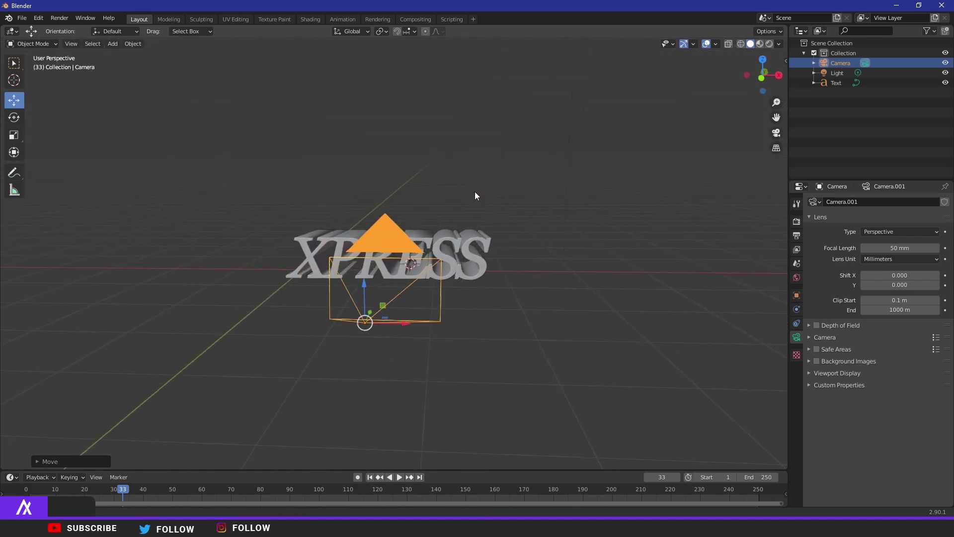
click(59, 20)
click(64, 28)
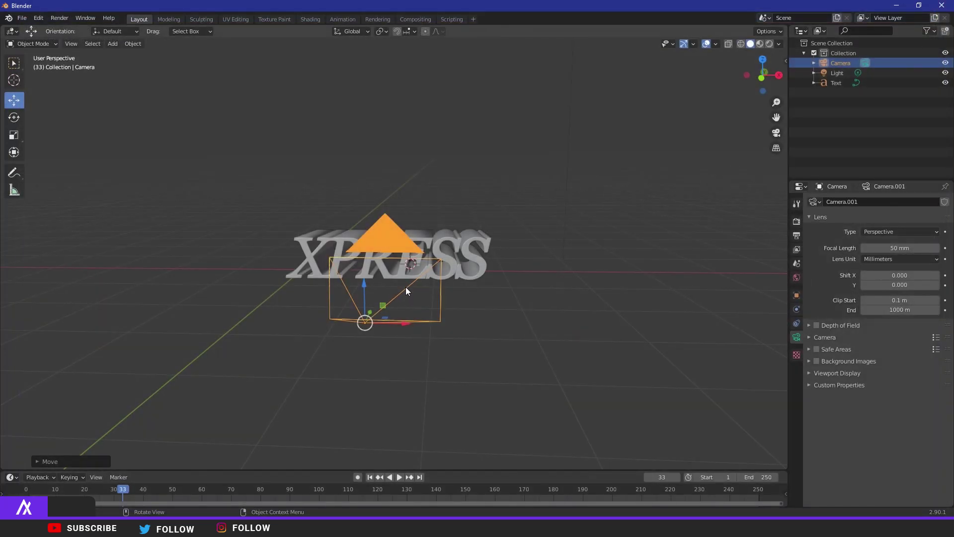
Adjust the camera's position to fit the whole text in its frame and switch the viewport to the active camera view.
middle_drag(406, 287, 432, 288)
click(70, 43)
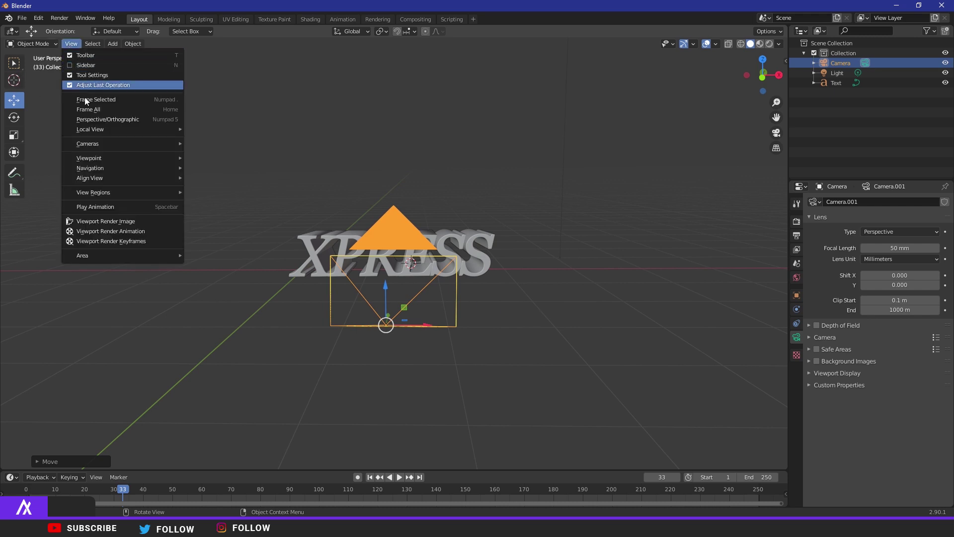
mouse_move(139, 143)
click(216, 153)
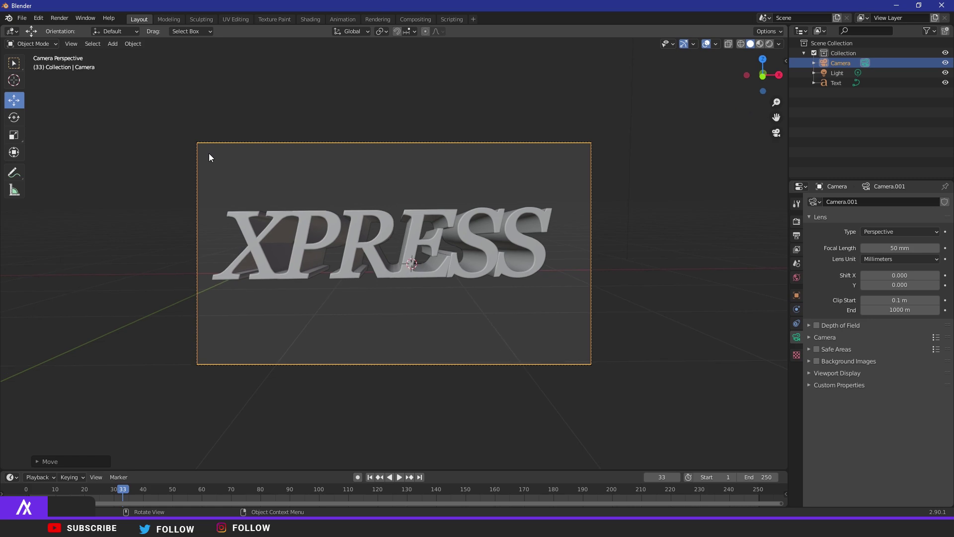
Render the framed text through the new camera, then close the render result.
click(59, 18)
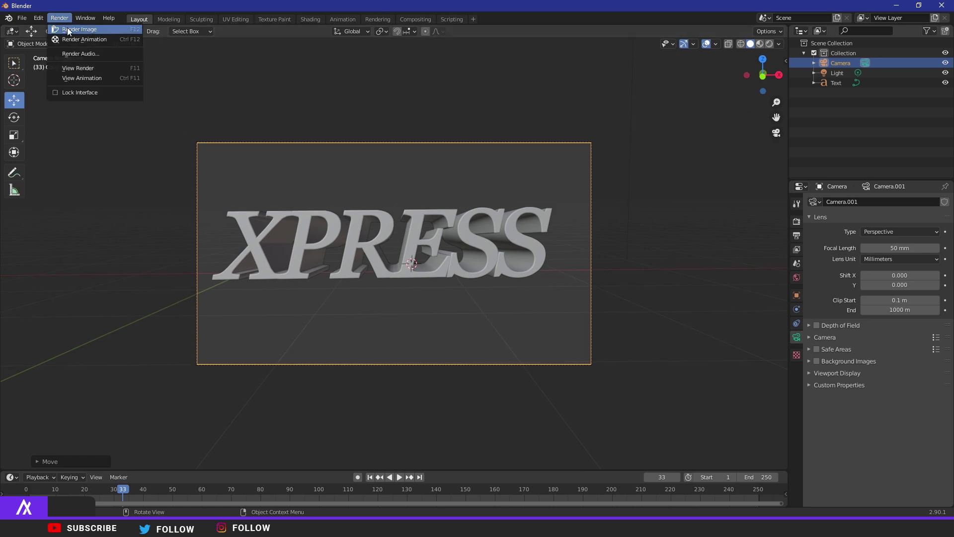
click(68, 29)
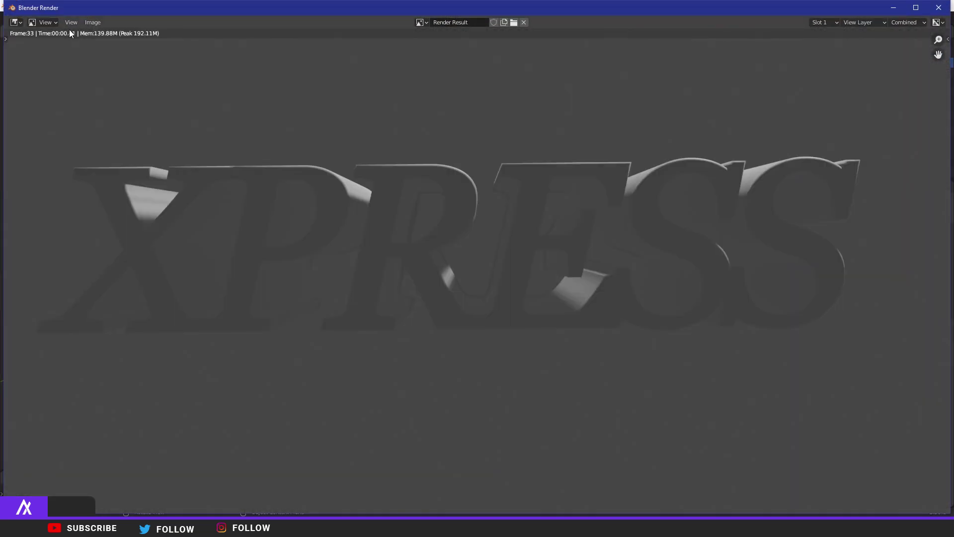
click(940, 7)
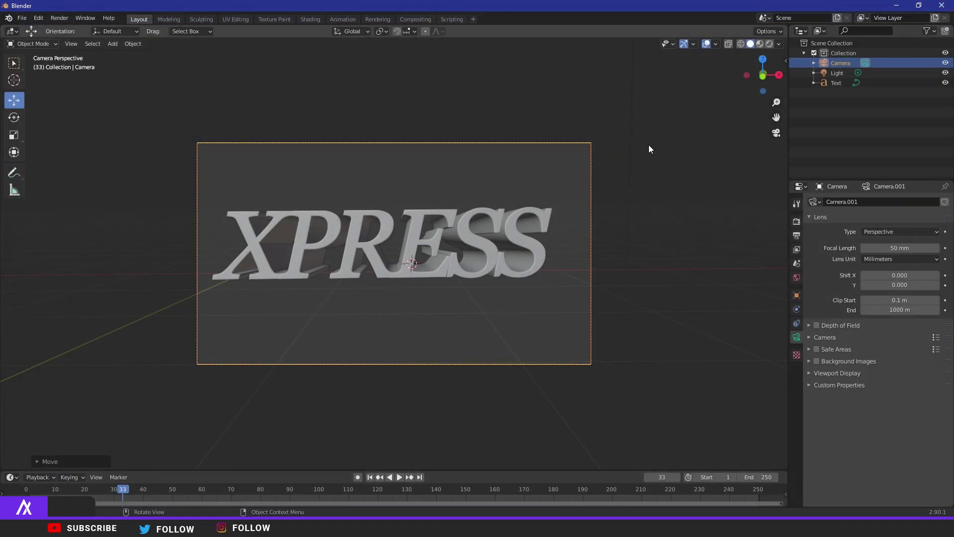
Select the point light and lower it from high above the scene towards the level of the text.
click(643, 197)
drag(761, 73, 762, 75)
scroll(656, 184, down, 8)
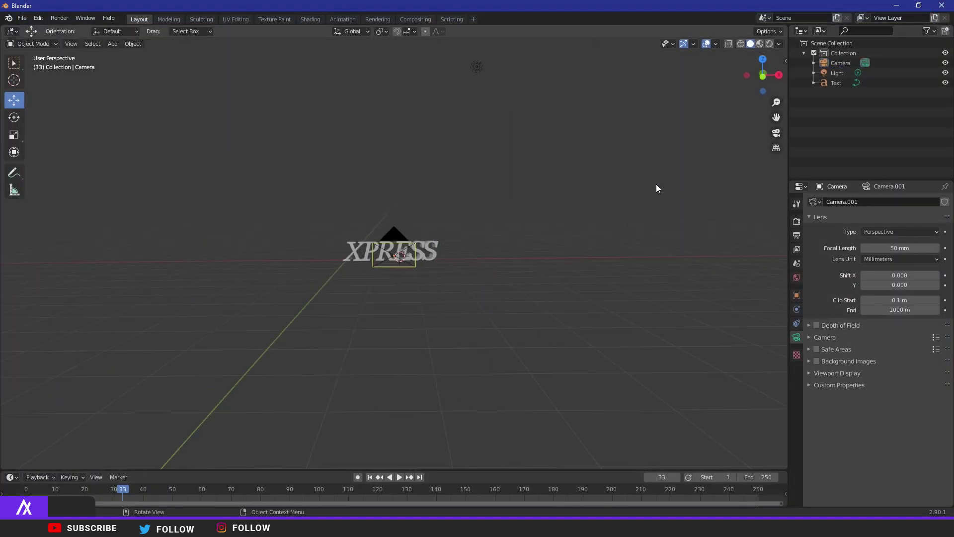
middle_drag(646, 191, 480, 121)
click(458, 136)
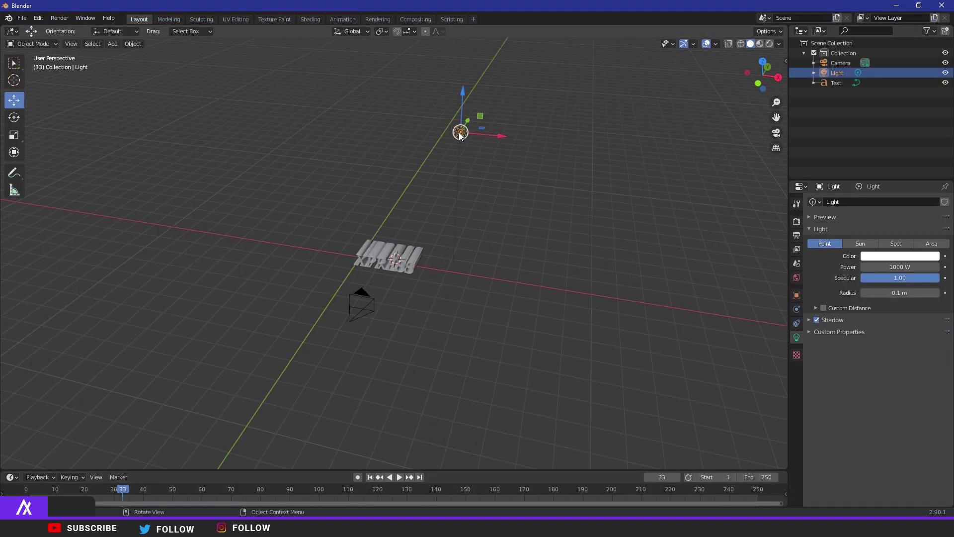
scroll(430, 178, up, 3)
scroll(448, 149, down, 3)
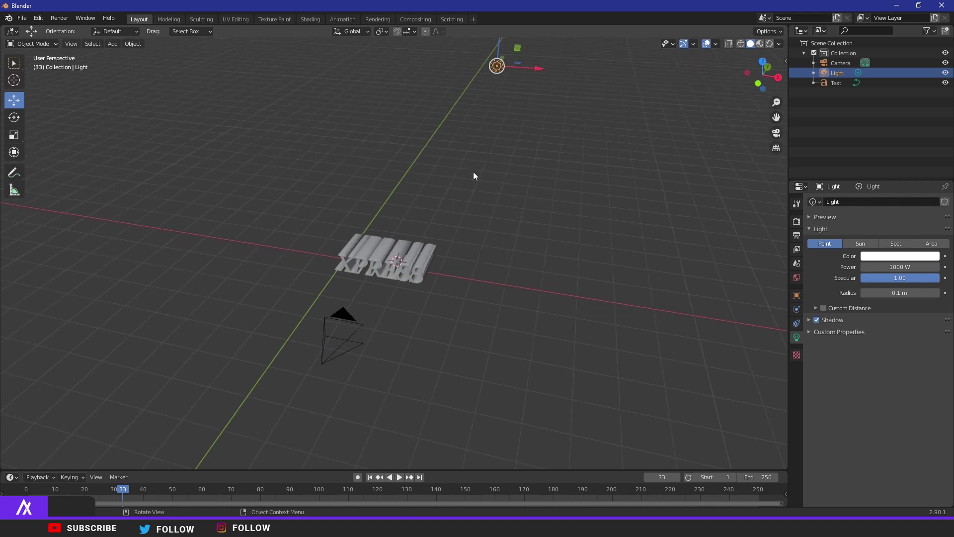
drag(477, 75, 463, 233)
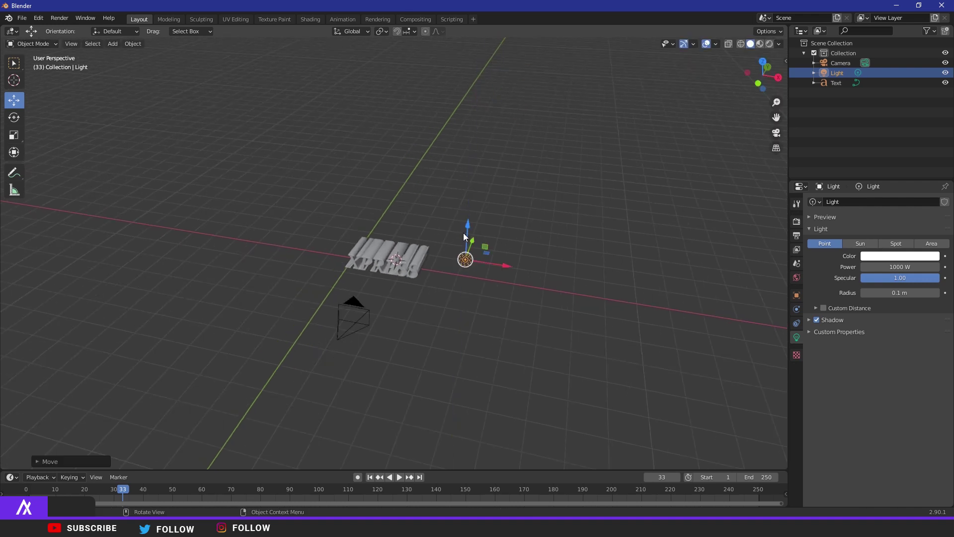
mouse_move(463, 232)
middle_down()
mouse_move(474, 236)
mouse_move(466, 230)
mouse_move(460, 240)
middle_up()
drag(455, 233, 464, 286)
Move the point light along the X axis past the first letter and adjust its height along Z.
key(g)
key(x)
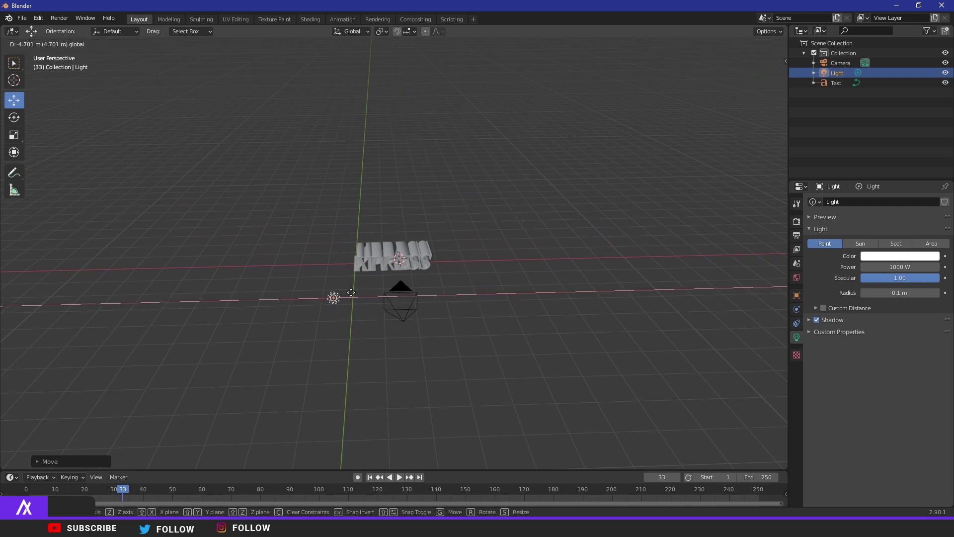
click(321, 285)
key(g)
key(z)
click(318, 264)
scroll(347, 280, up, 3)
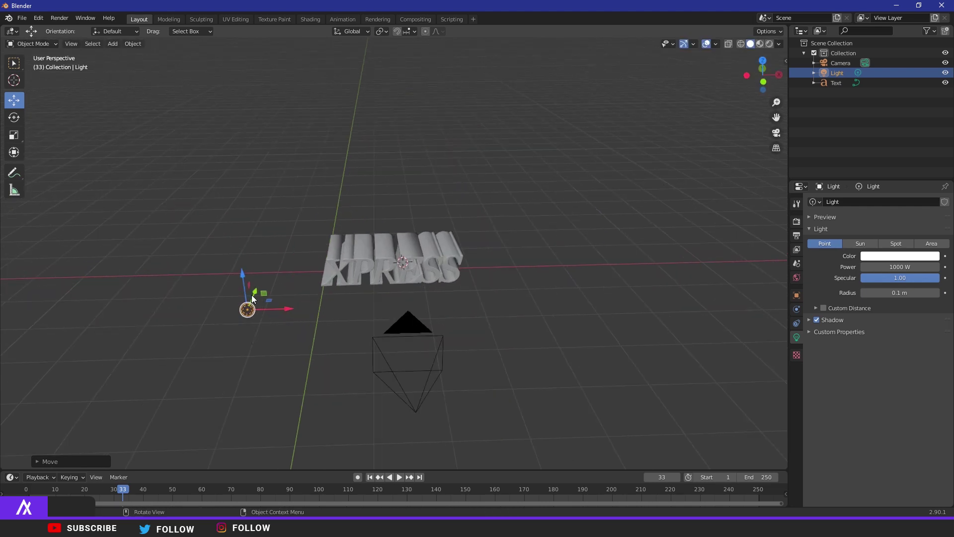
key(g)
key(z)
click(247, 257)
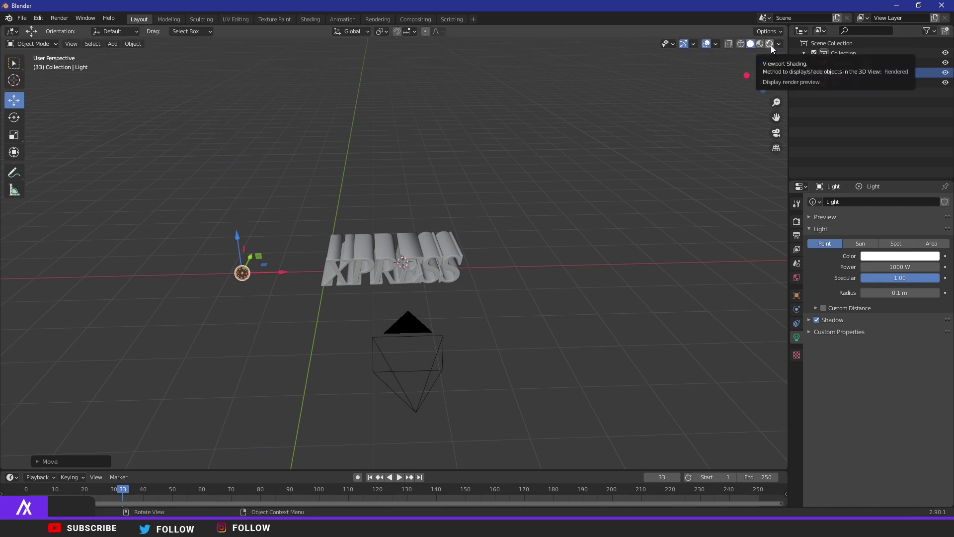
Switch the viewport to rendered shading and move the point light along X beyond the final S, adjusting its height.
click(771, 46)
mouse_move(417, 298)
middle_down()
mouse_move(383, 254)
mouse_move(392, 275)
mouse_move(415, 276)
mouse_move(386, 270)
mouse_move(180, 294)
middle_up()
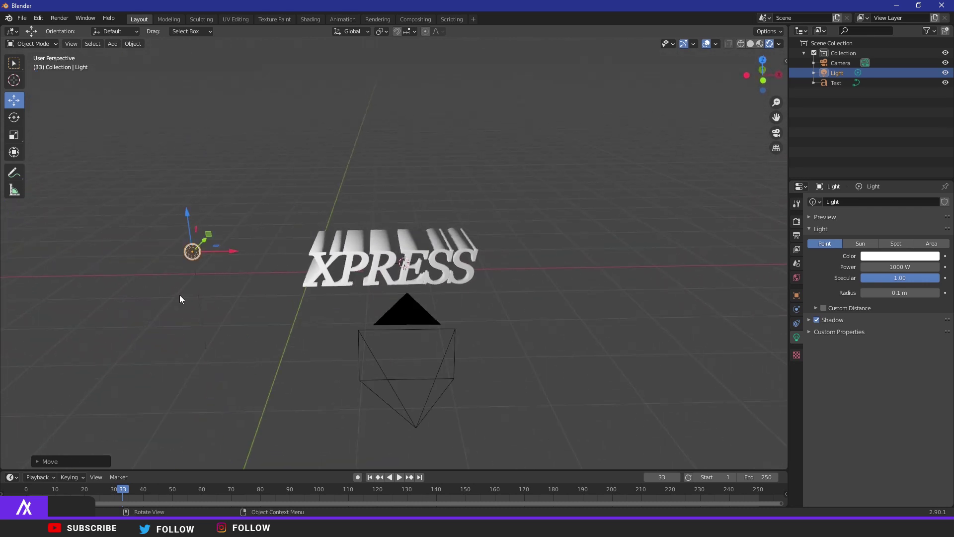
drag(221, 250, 643, 281)
drag(614, 226, 614, 338)
scroll(580, 322, up, 4)
middle_drag(580, 323, 536, 317)
scroll(567, 312, down, 6)
drag(609, 420, 580, 234)
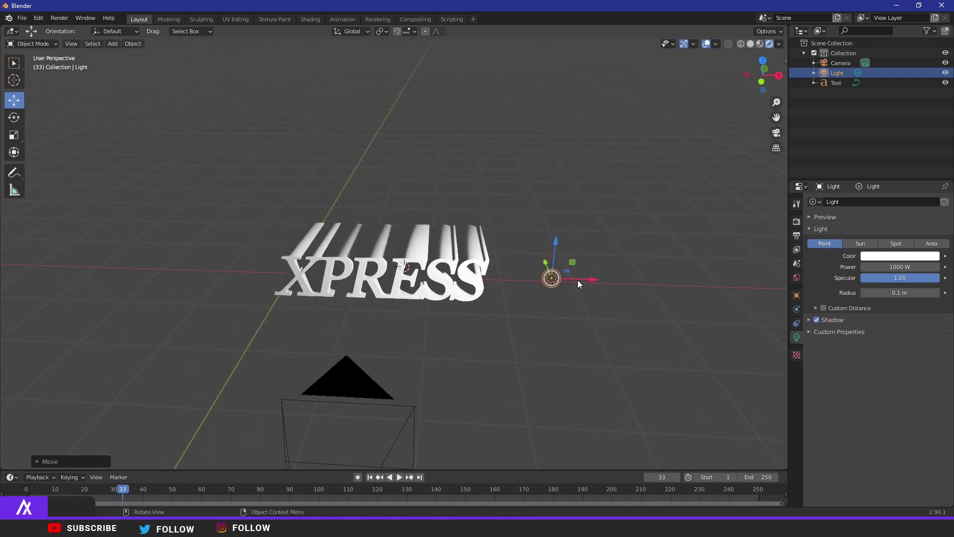
Shift the point light farther away from the final S to relight the front of the letters.
drag(577, 280, 686, 208)
middle_drag(416, 312, 383, 255)
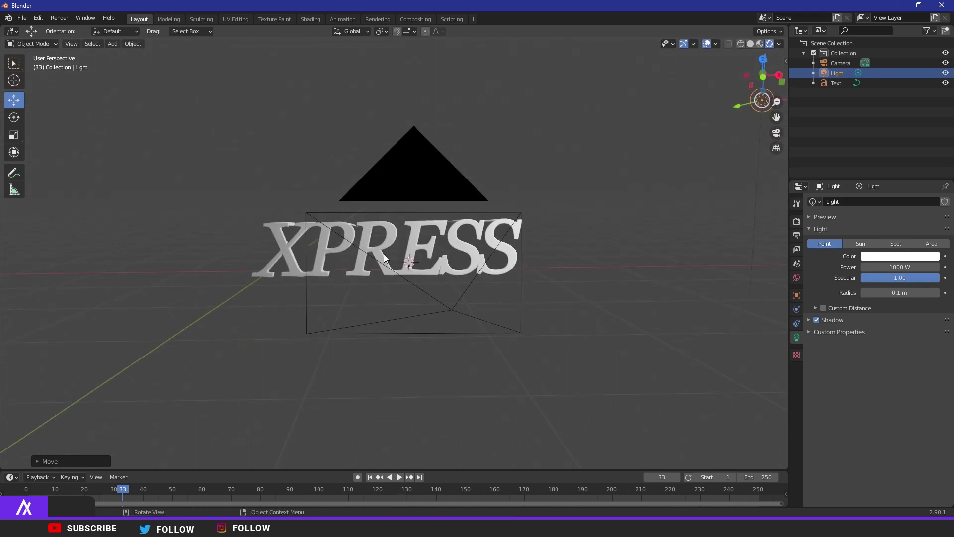
click(58, 21)
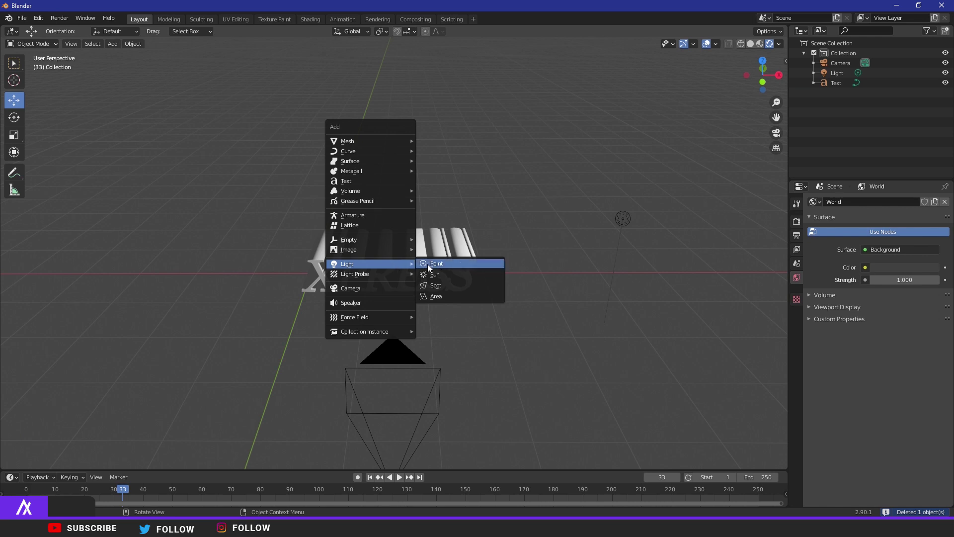
Add an area light and move it about 2.2 m along the Y axis, behind the XPRESS text.
click(436, 296)
middle_drag(439, 296, 366, 279)
key(g)
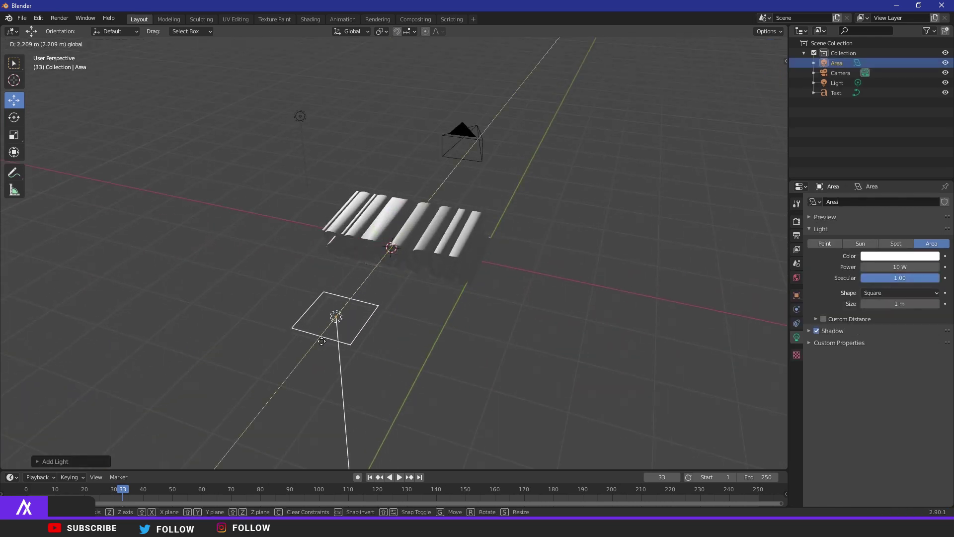
click(321, 341)
middle_drag(322, 341, 222, 310)
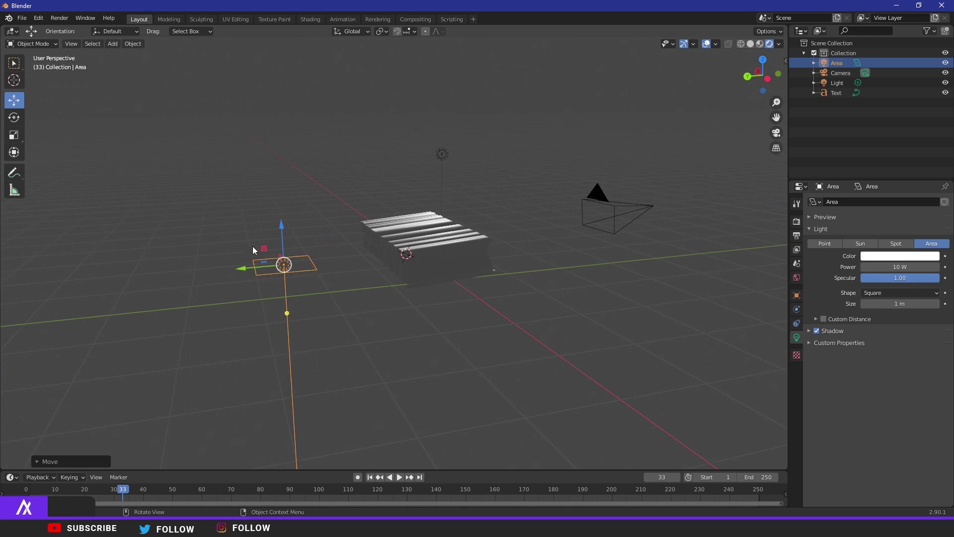
Enlarge the area light and rotate it about the X axis to face the back of the text.
key(s)
click(264, 223)
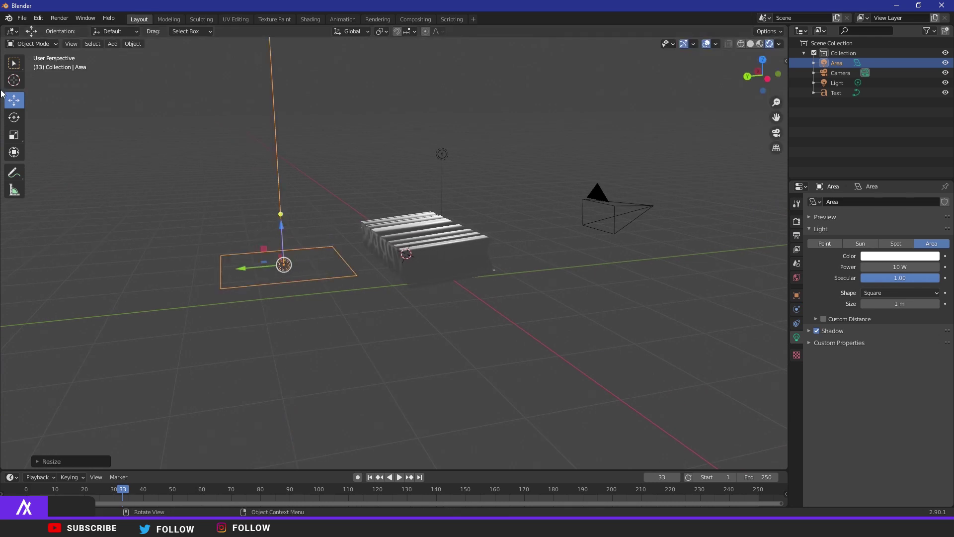
scroll(233, 240, up, 3)
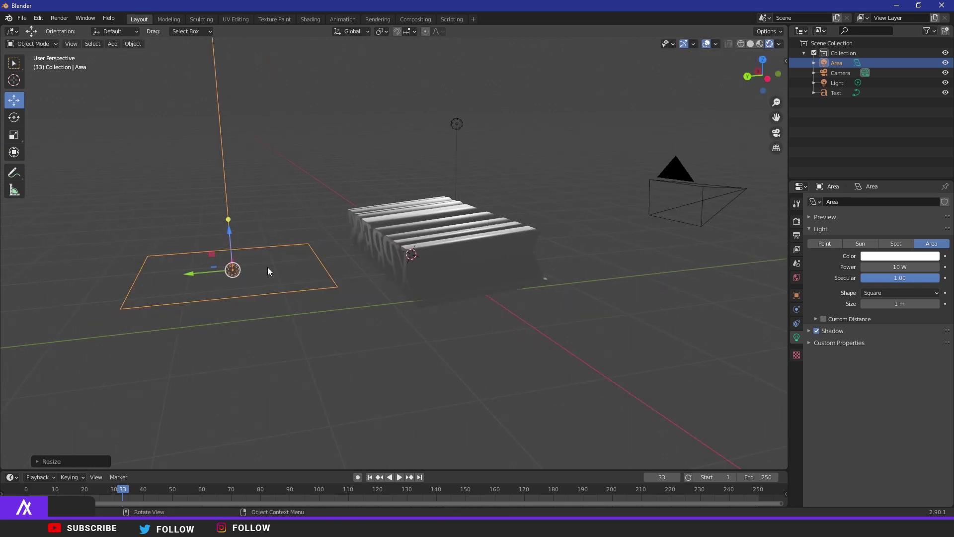
click(13, 118)
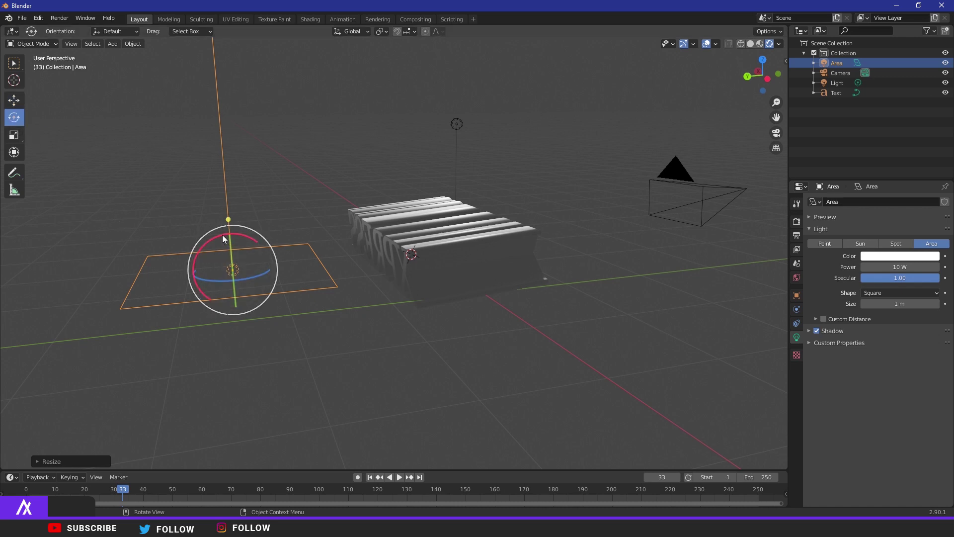
drag(222, 235, 287, 246)
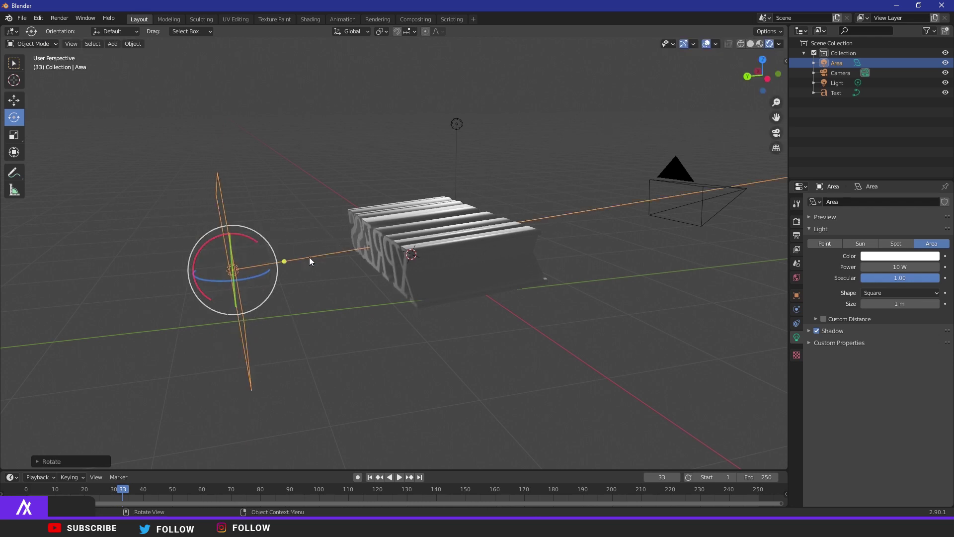
Move the area light along the Y axis closer to the back of the text and render the image.
click(14, 100)
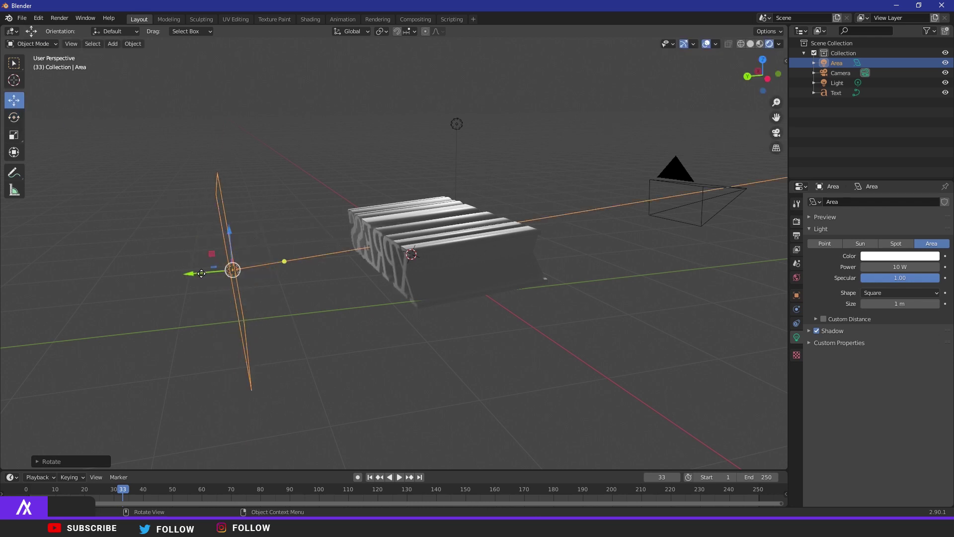
drag(199, 271, 293, 266)
middle_drag(322, 268, 217, 207)
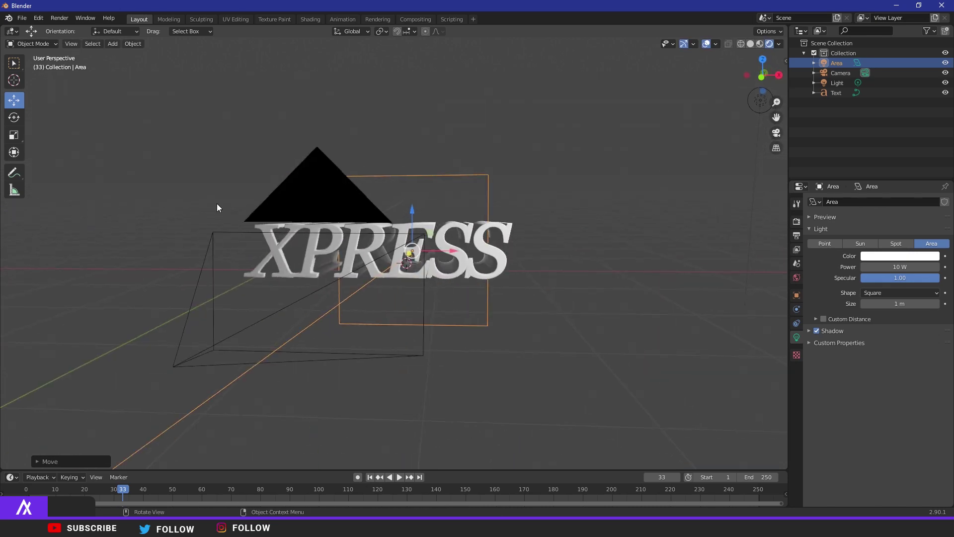
click(59, 18)
click(67, 30)
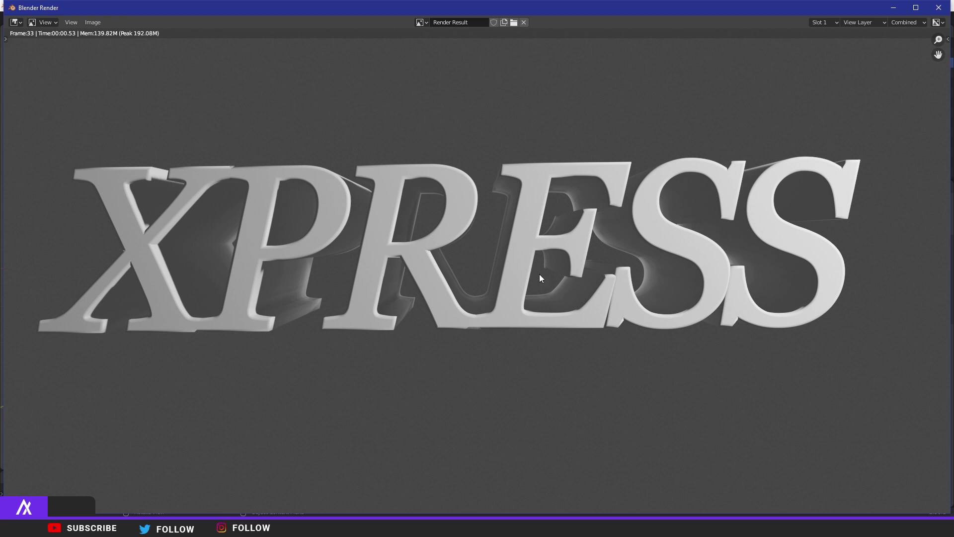
Give the XPRESS text a new material and set its surface shader to Glossy BSDF.
click(939, 8)
scroll(376, 228, up, 3)
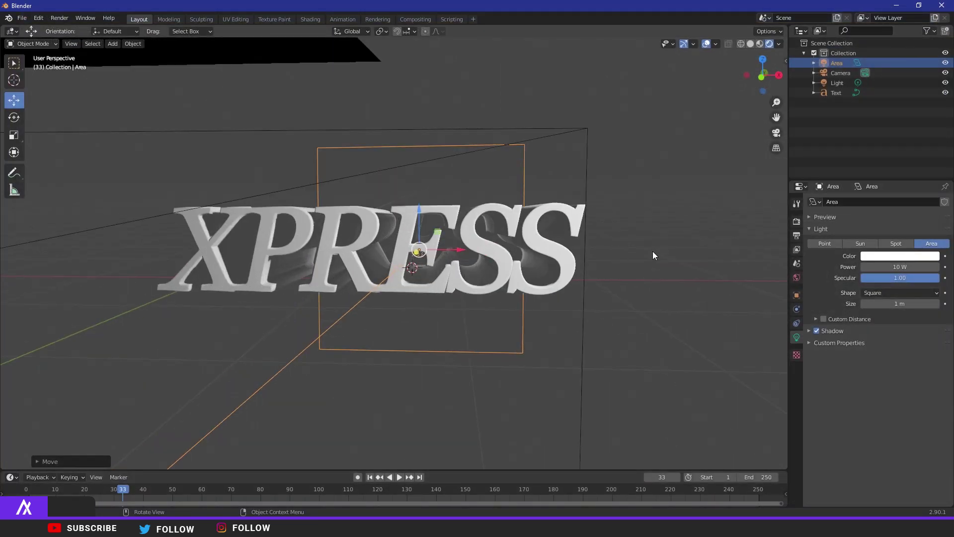
scroll(632, 250, down, 3)
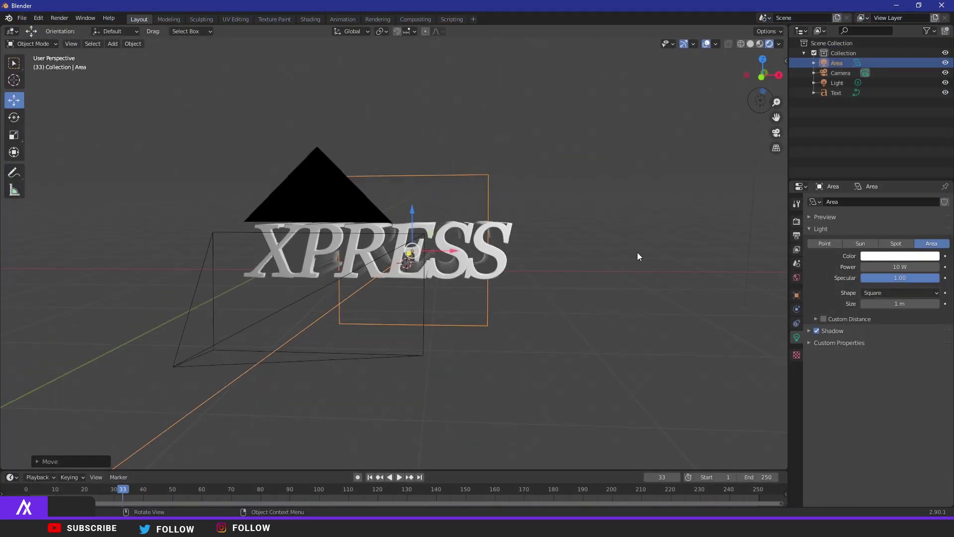
click(501, 258)
click(797, 365)
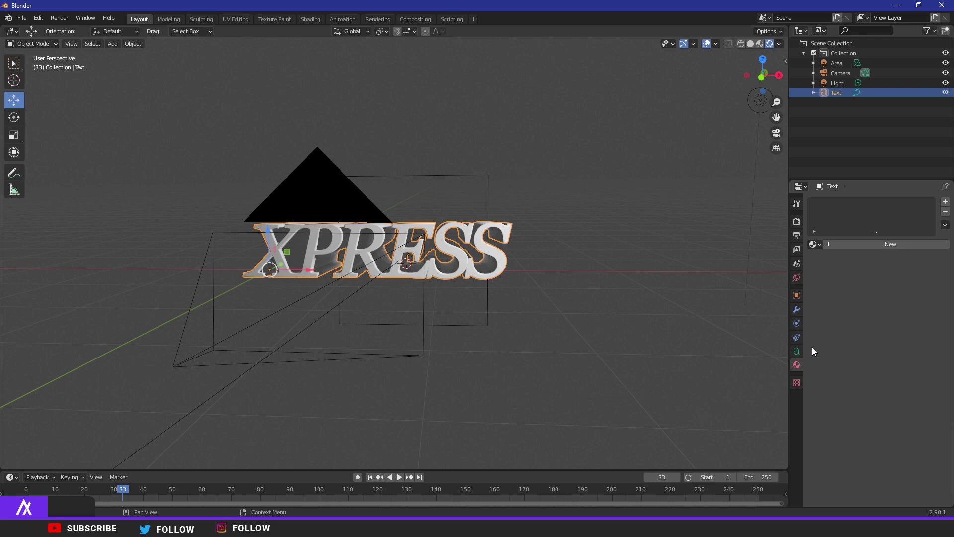
click(860, 246)
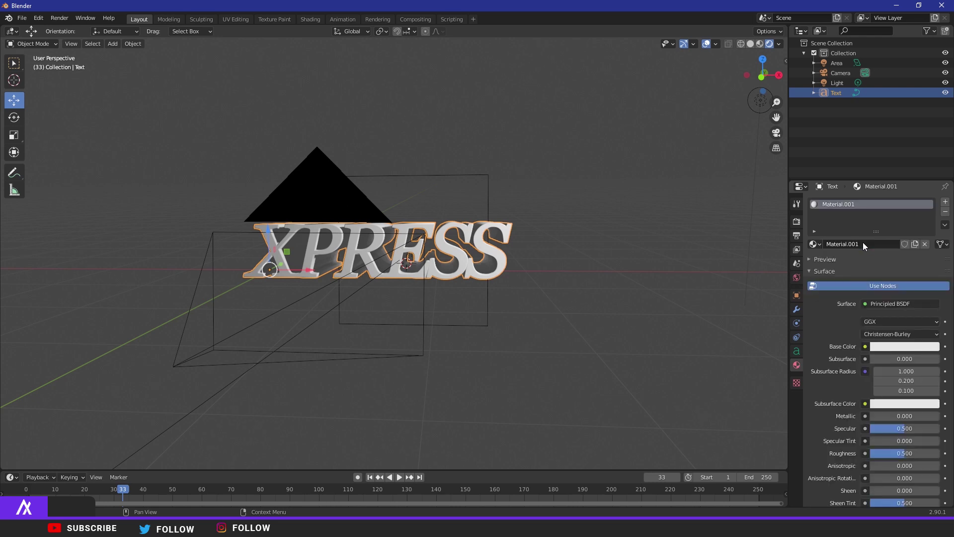
click(870, 304)
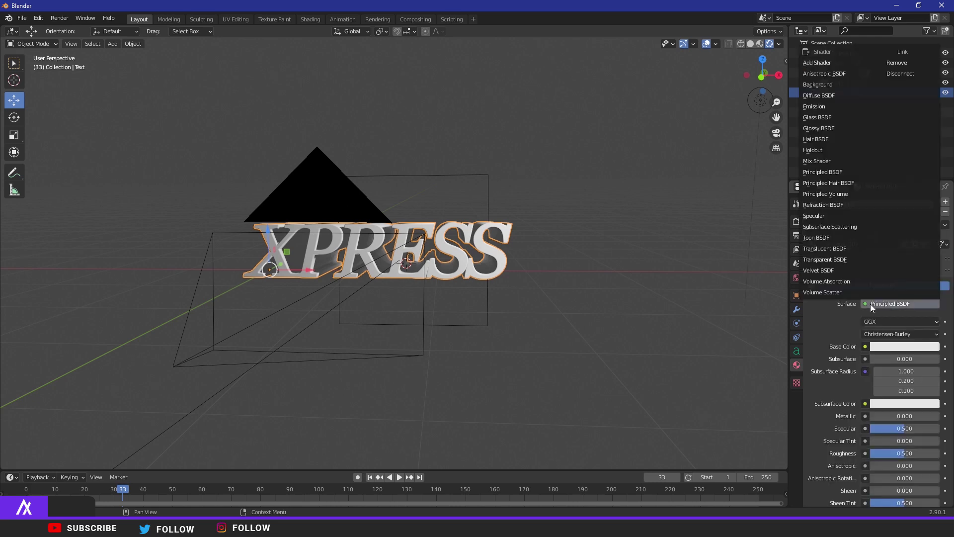
click(831, 128)
Render the image to check how the glossy XPRESS letters look from the camera.
scroll(496, 245, up, 6)
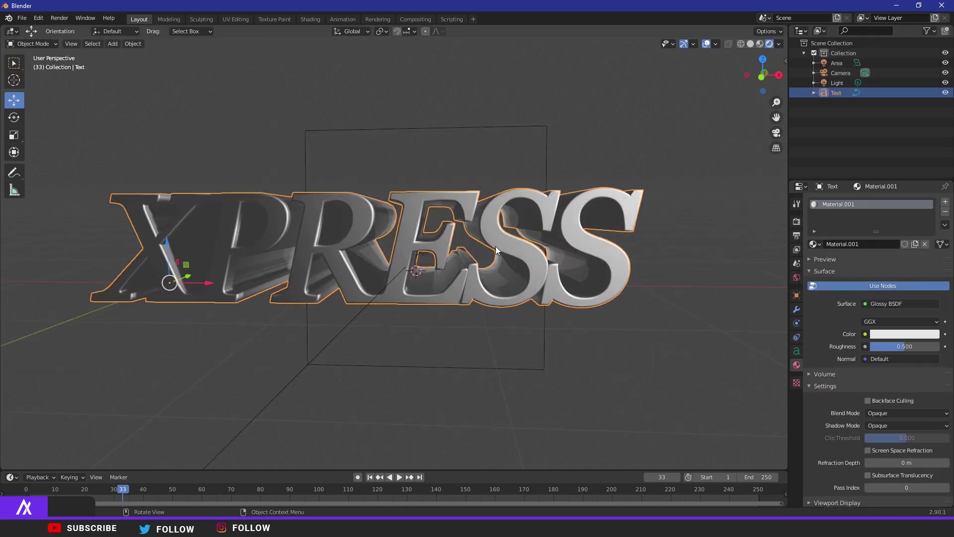
scroll(487, 260, down, 3)
click(59, 19)
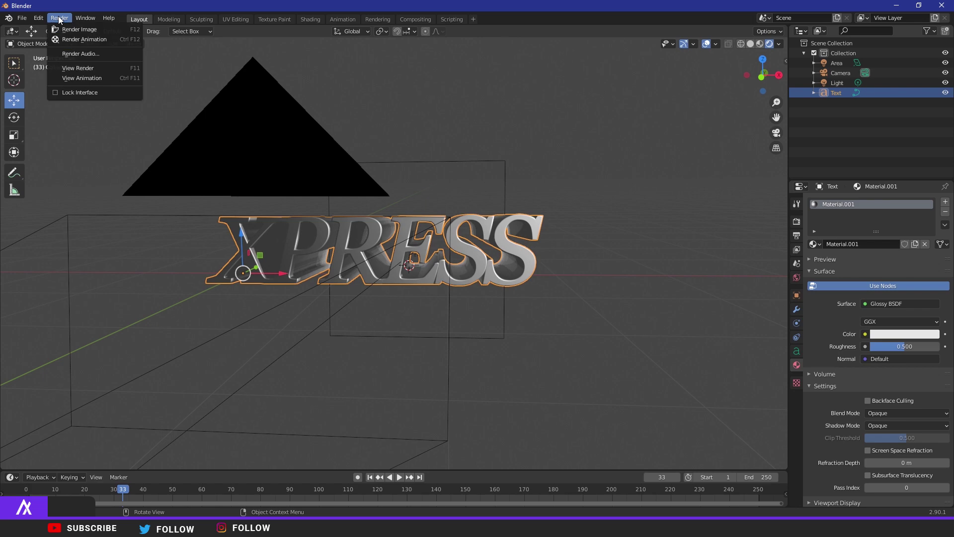
click(61, 27)
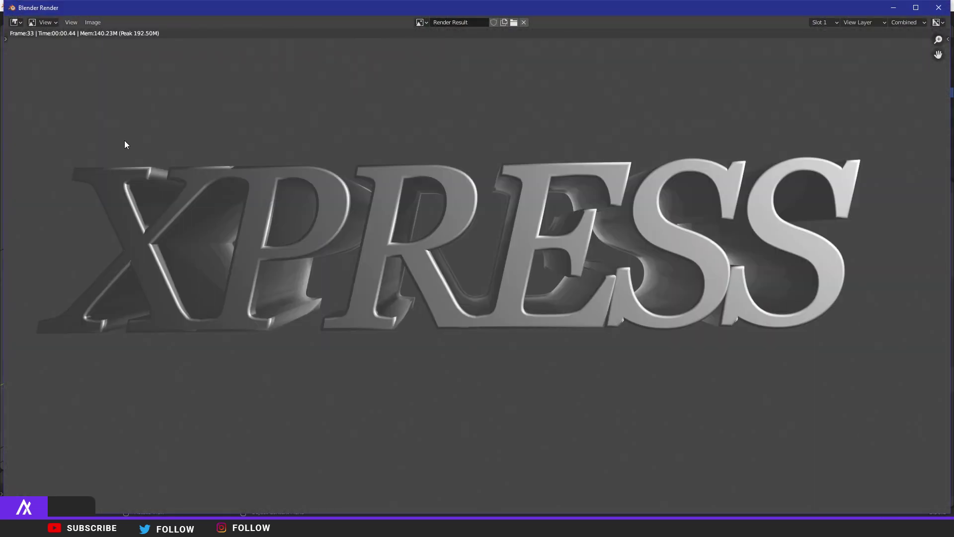
click(938, 8)
Set the glossy material's roughness to 1.000 and render the image to inspect the letters up close.
click(891, 335)
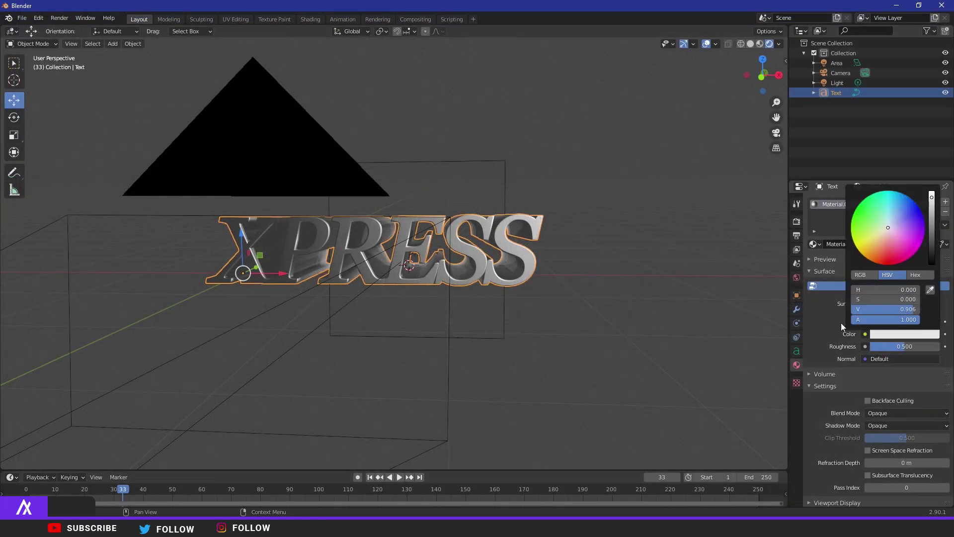
mouse_move(898, 347)
mouse_down()
mouse_move(865, 346)
mouse_move(940, 346)
mouse_up()
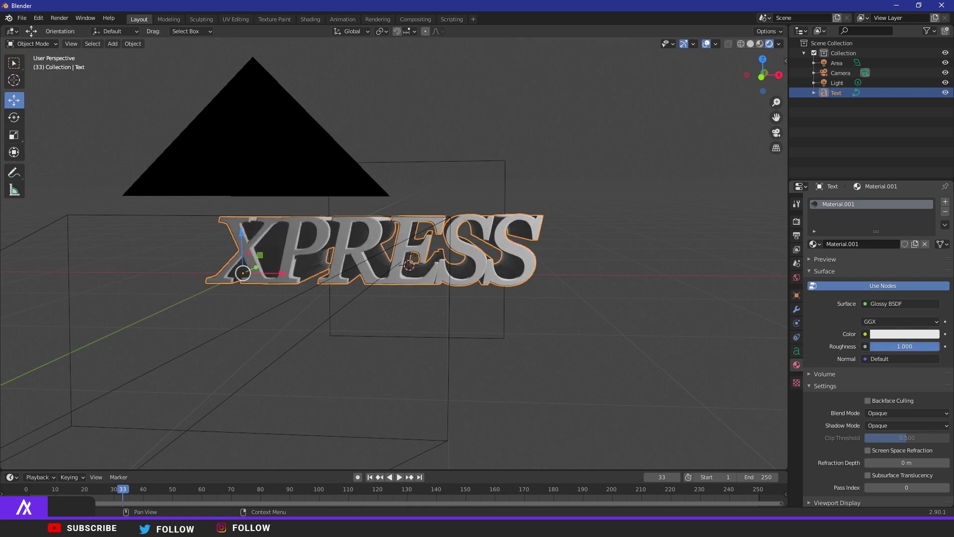
click(56, 20)
click(66, 32)
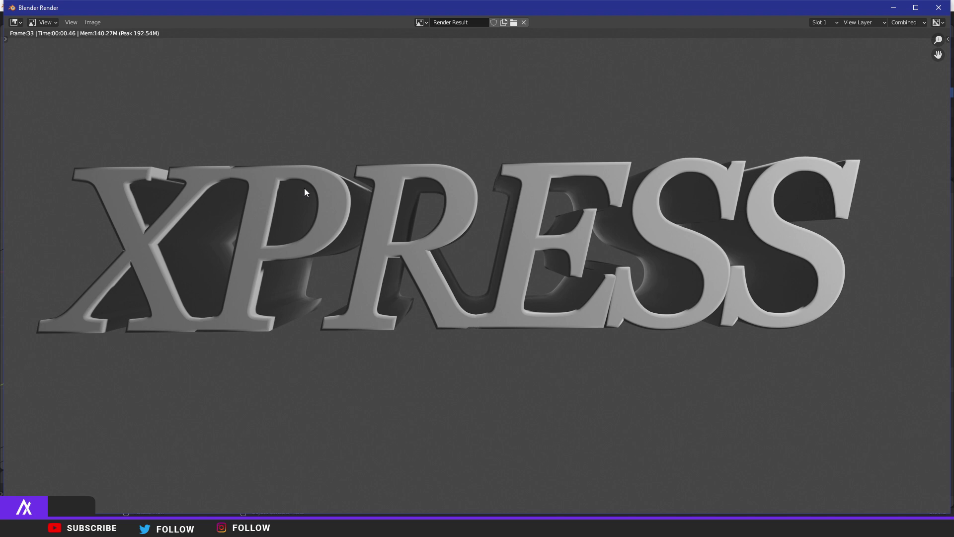
scroll(305, 266, up, 3)
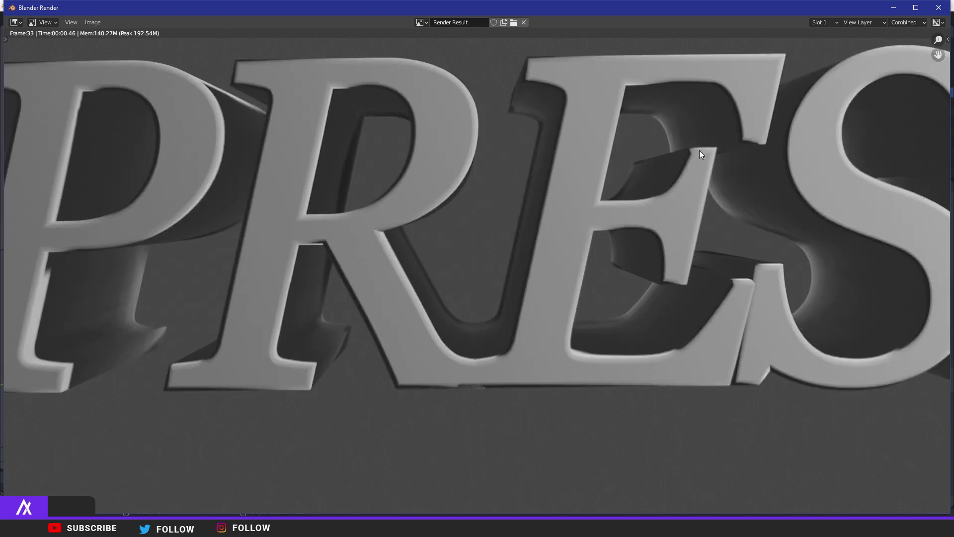
click(939, 7)
Set the text's bevel depth to 0 m for sharp edges, then render and examine the letters.
click(899, 300)
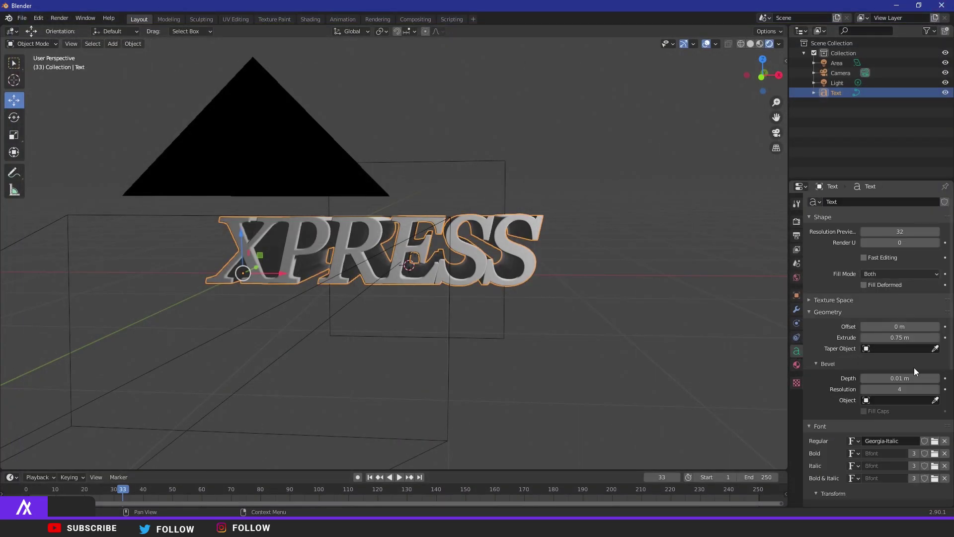
drag(915, 378, 906, 378)
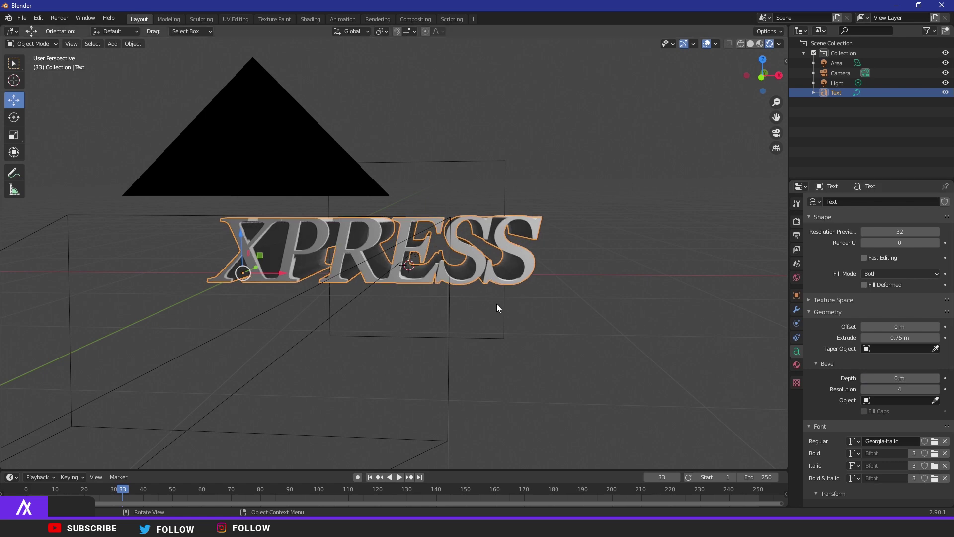
scroll(497, 299, up, 5)
scroll(496, 298, down, 4)
click(59, 18)
click(74, 29)
scroll(231, 175, up, 1)
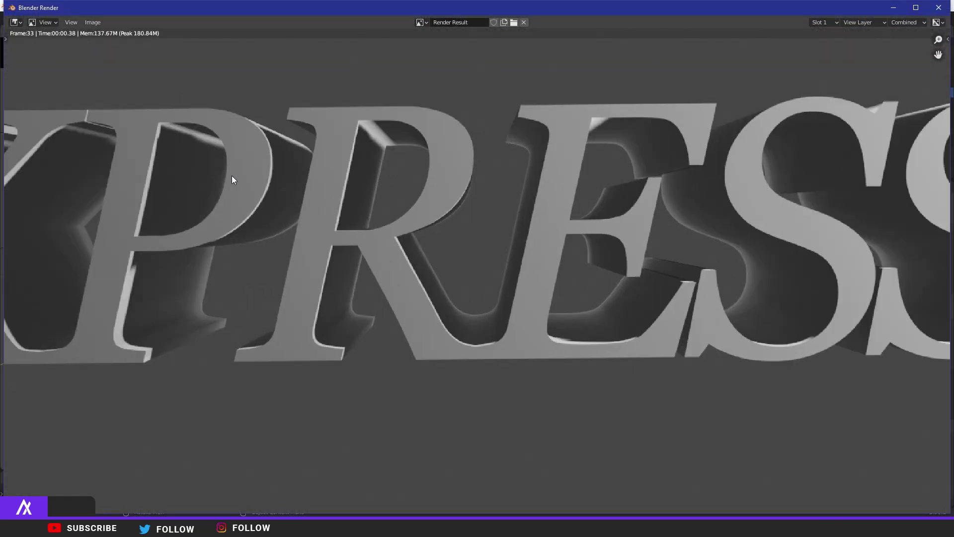
scroll(232, 175, down, 2)
scroll(773, 106, up, 1)
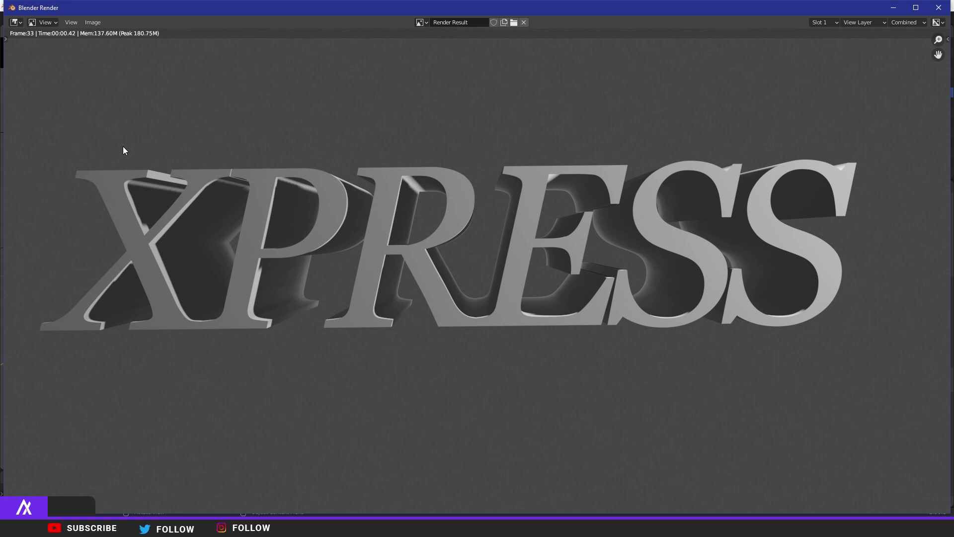
scroll(269, 322, up, 4)
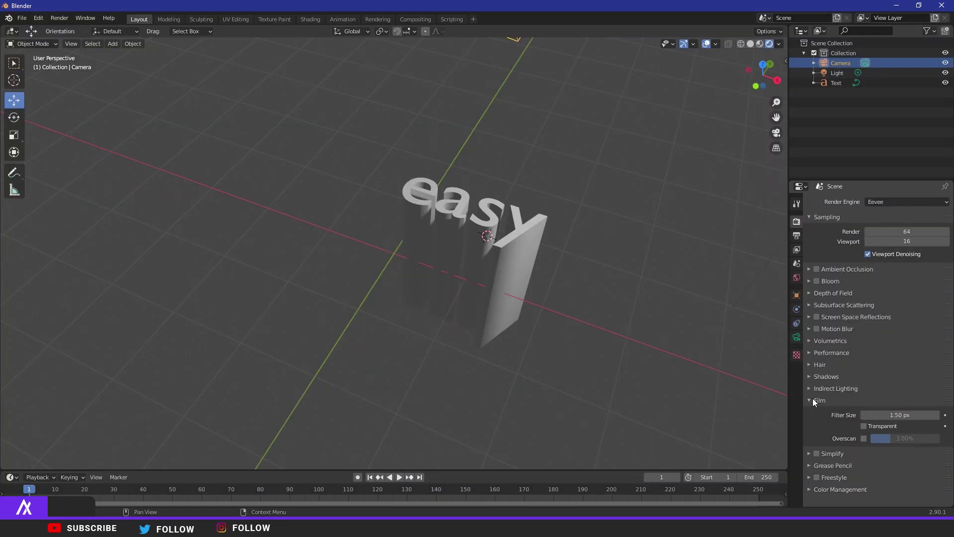
Make the film background transparent in the scene with the easy text and render the image.
click(816, 400)
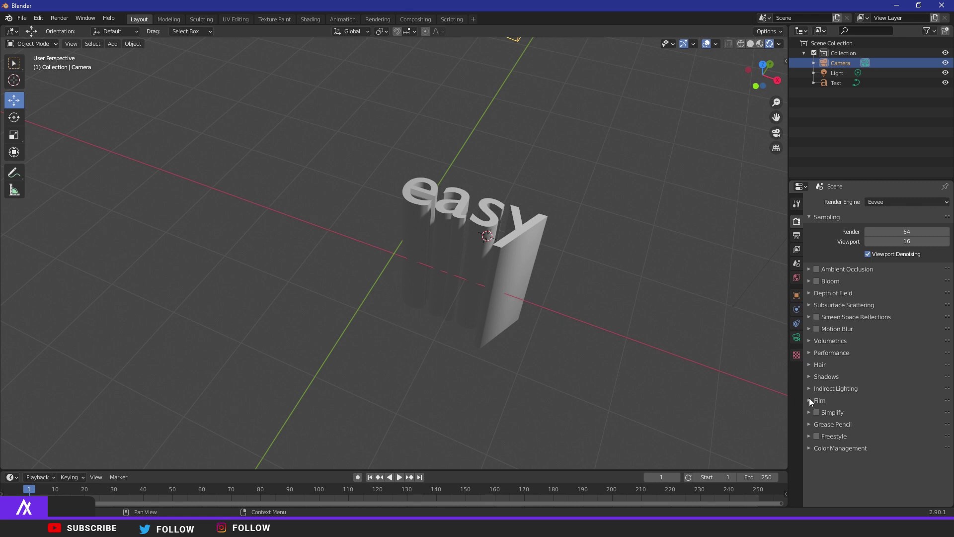
click(811, 401)
click(864, 426)
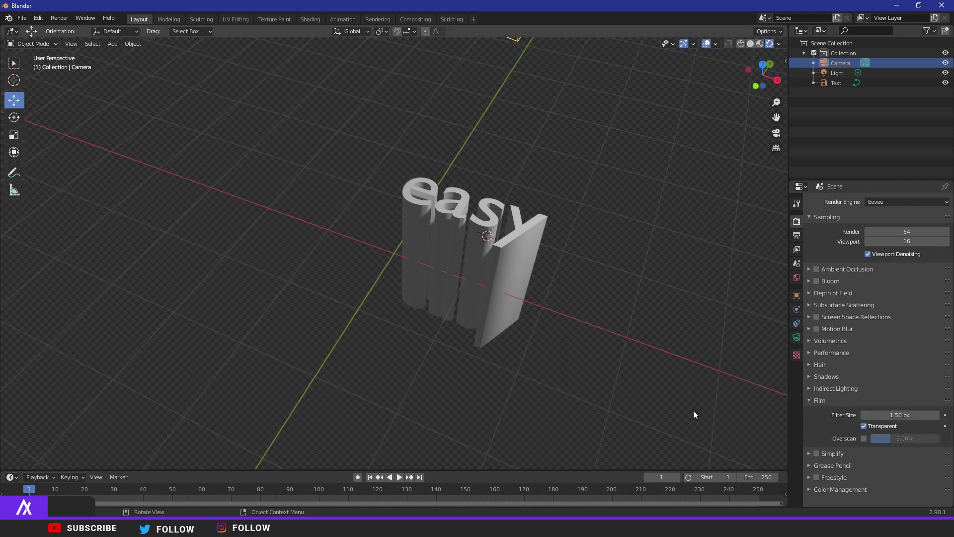
middle_drag(556, 329, 535, 329)
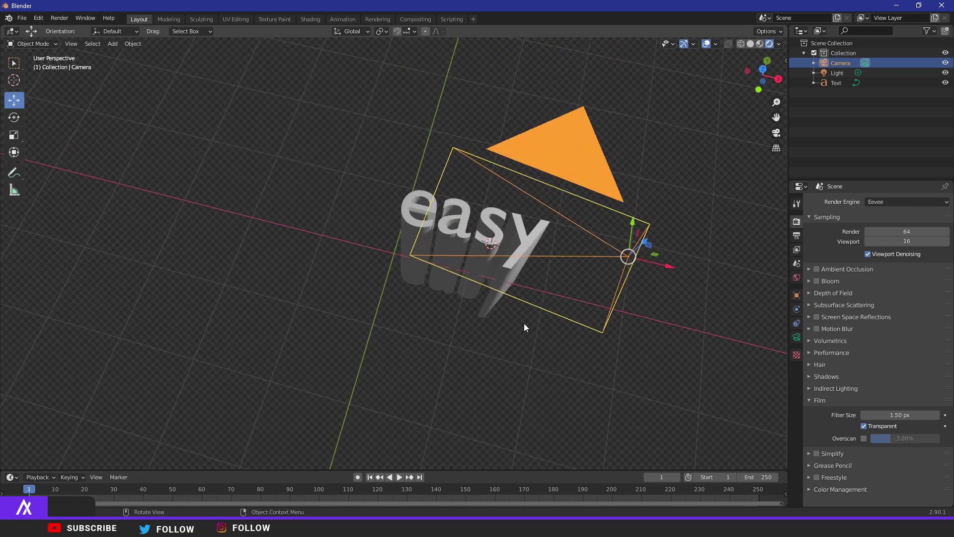
click(59, 19)
click(66, 29)
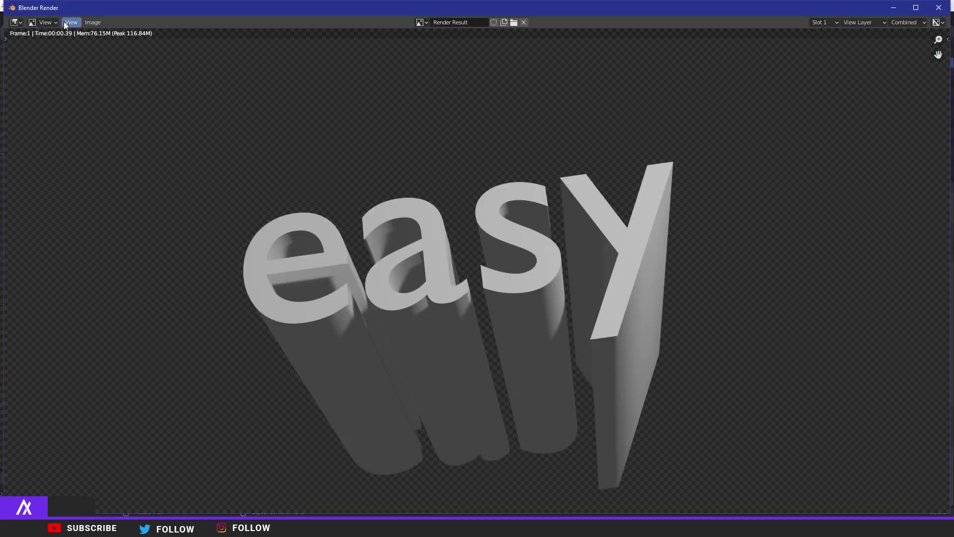
Save the transparent render as the PNG image untitled.png in the Pictures folder.
click(93, 22)
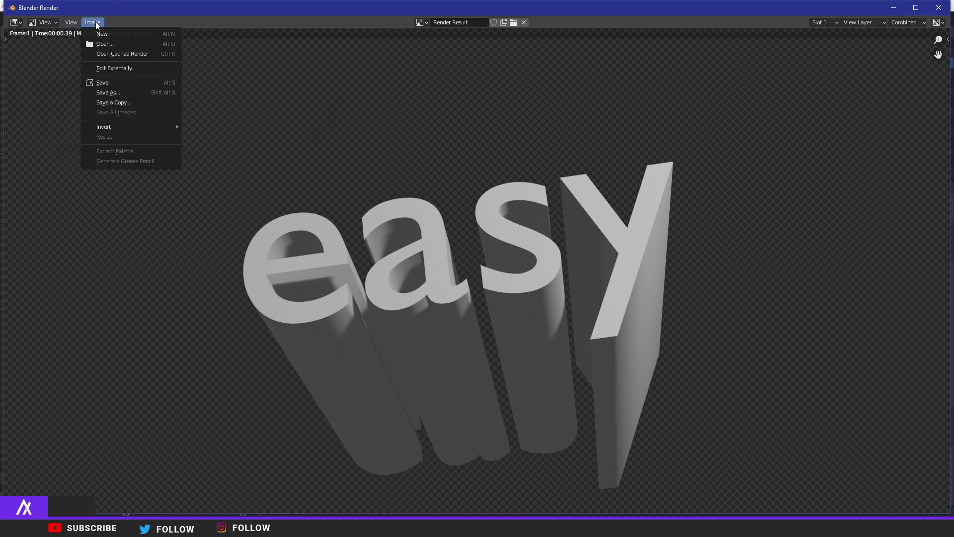
click(122, 80)
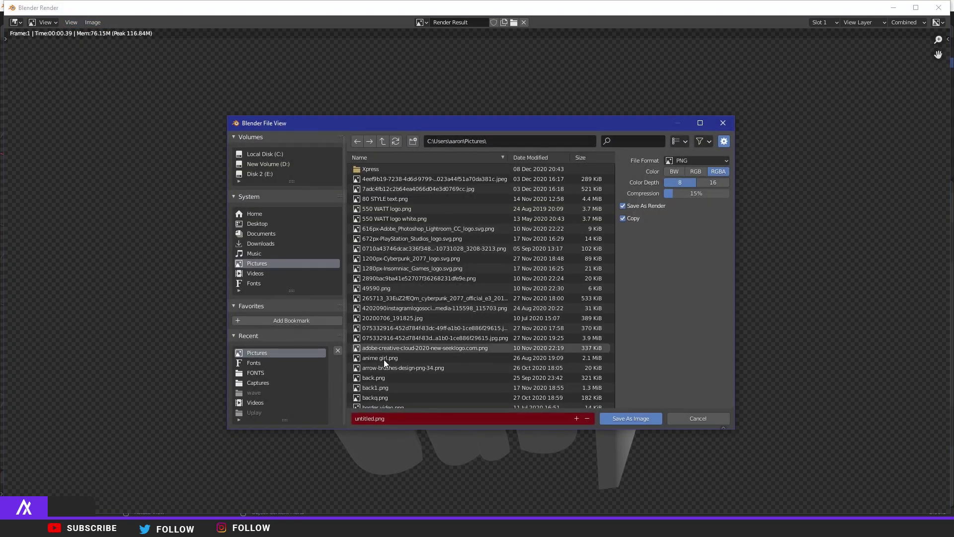
click(641, 418)
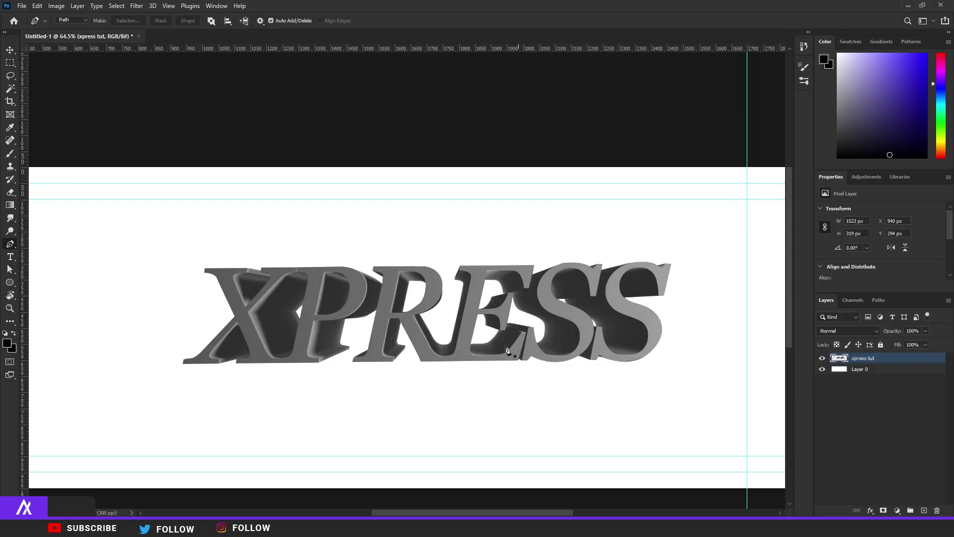
Switch to Photoshop and move the xpress tut layer to about the middle of the white canvas.
alt+scroll(403, 343, down, 3)
alt+scroll(422, 303, up, 2)
key(v)
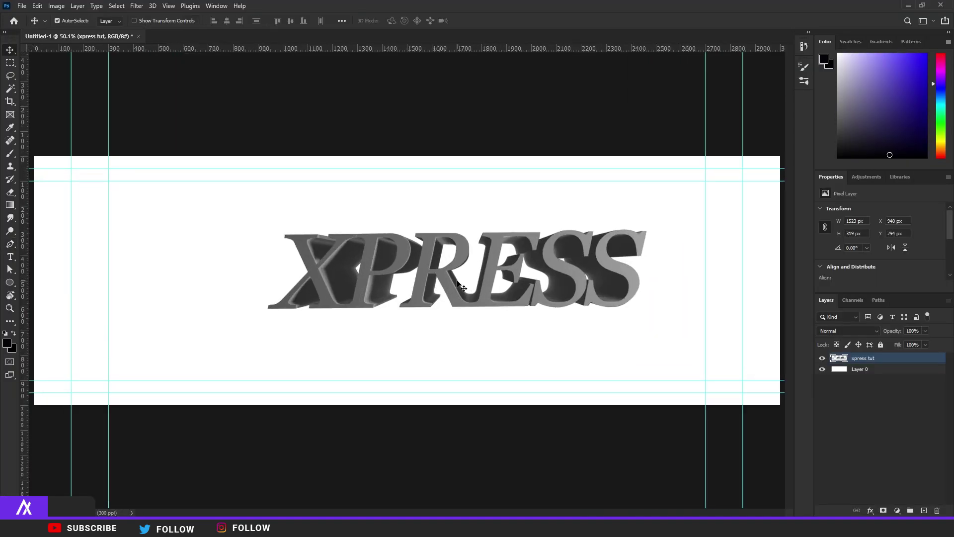
drag(474, 267, 425, 274)
Level the XPRESS lettering with a slight rotation against a temporary horizontal guide at its baseline, then remove the guide.
drag(461, 48, 426, 316)
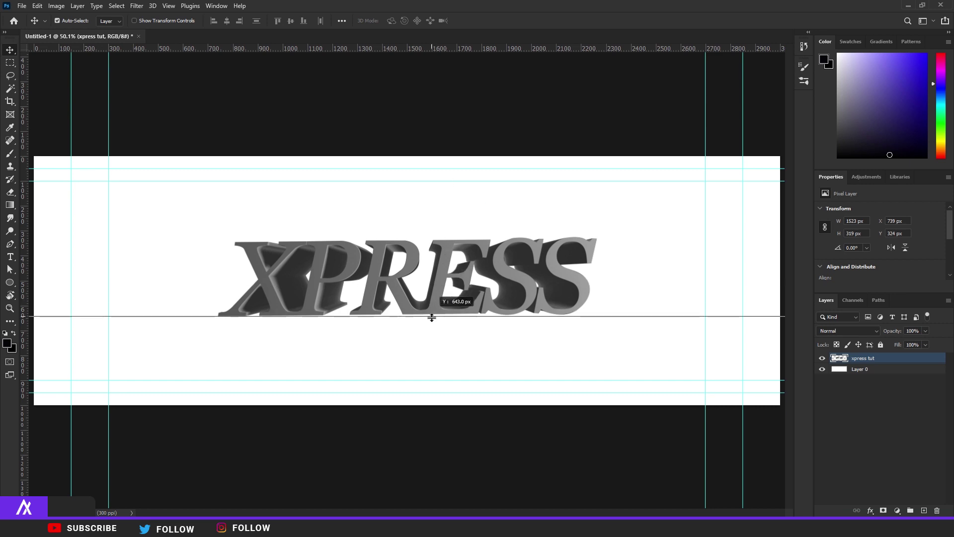
key(ctrl+t)
drag(624, 278, 625, 279)
key(Return)
drag(541, 316, 591, 26)
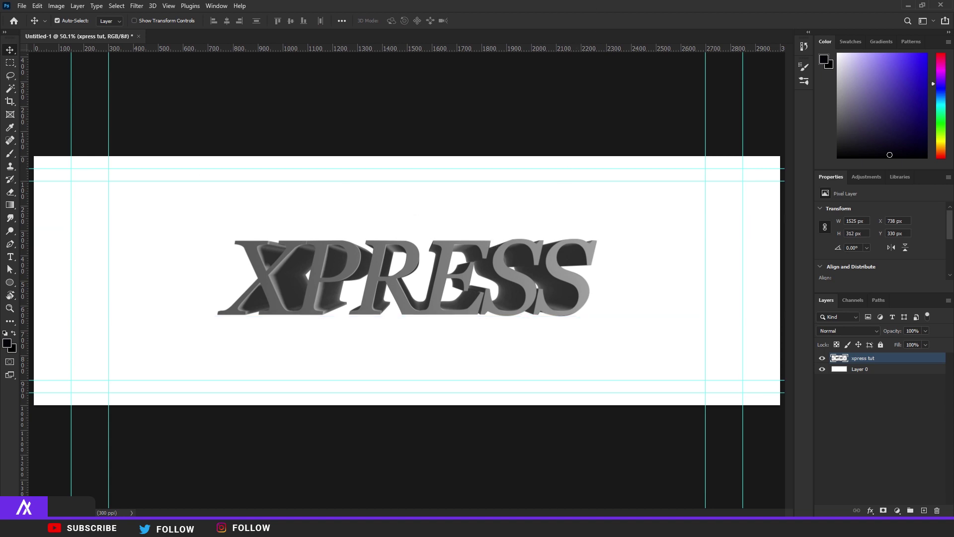
Put the xpress tut layer into a group.
alt+scroll(473, 317, up, 2)
alt+scroll(472, 316, up, 2)
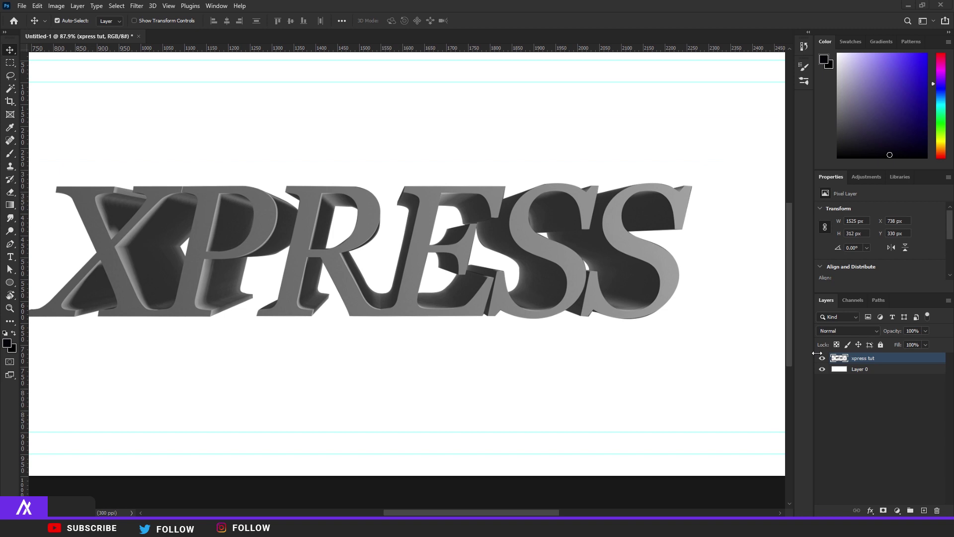
alt+scroll(615, 285, down, 2)
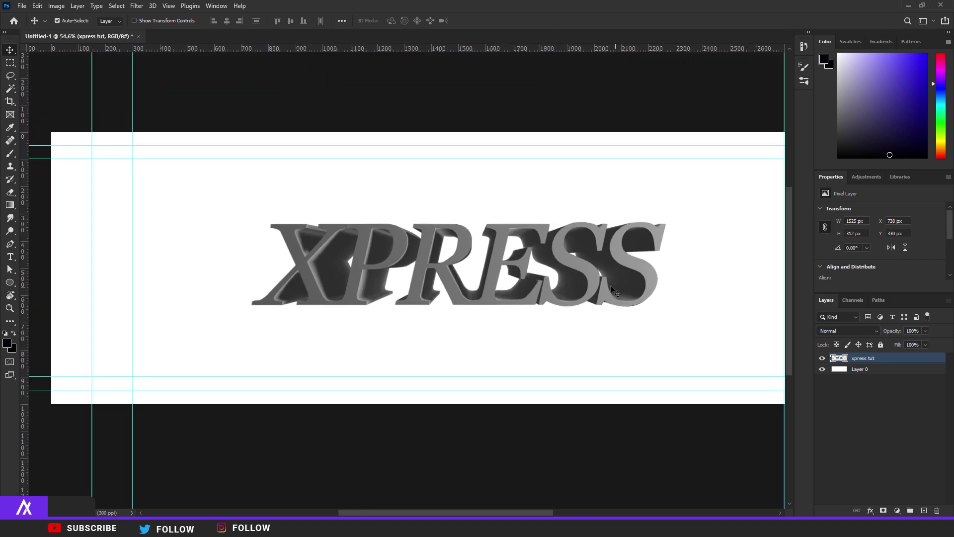
key(ctrl+g)
alt+scroll(348, 261, up, 2)
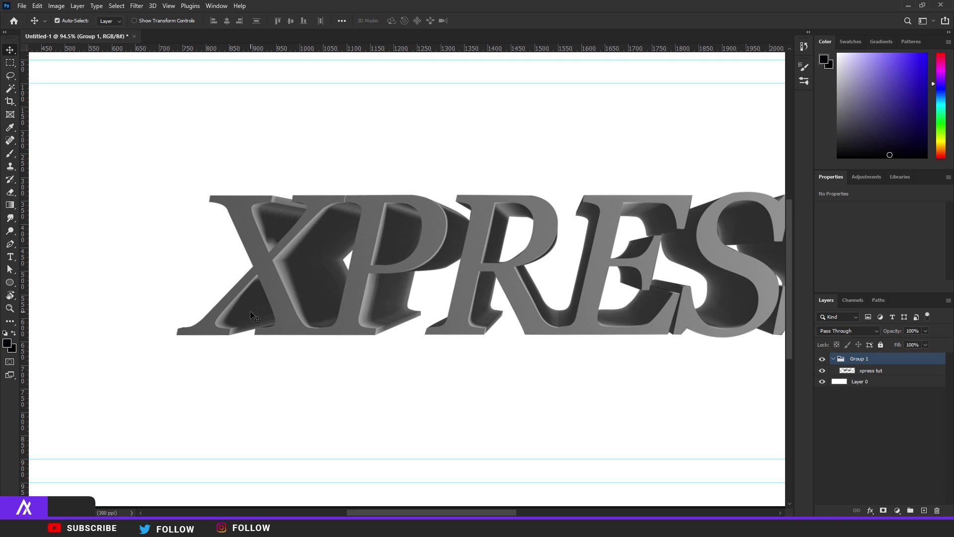
Duplicate the xpress tut layer and choose the Pen tool for tracing the letters.
alt+scroll(245, 306, up, 3)
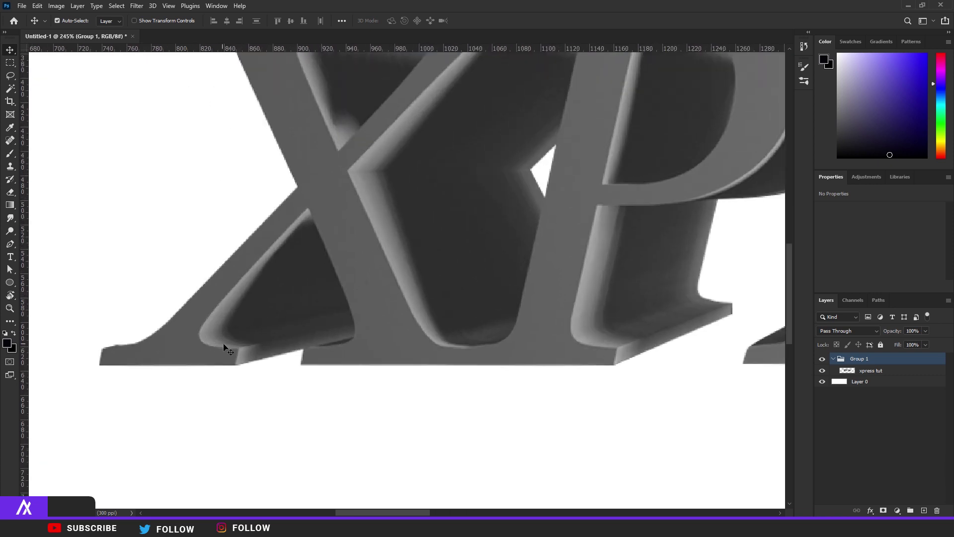
click(10, 88)
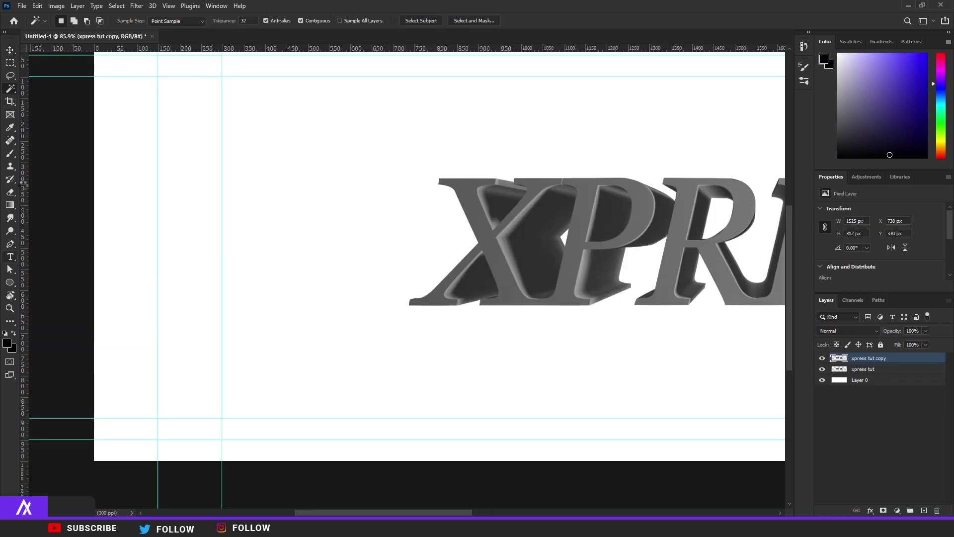
click(13, 253)
click(12, 246)
key(ctrl+0)
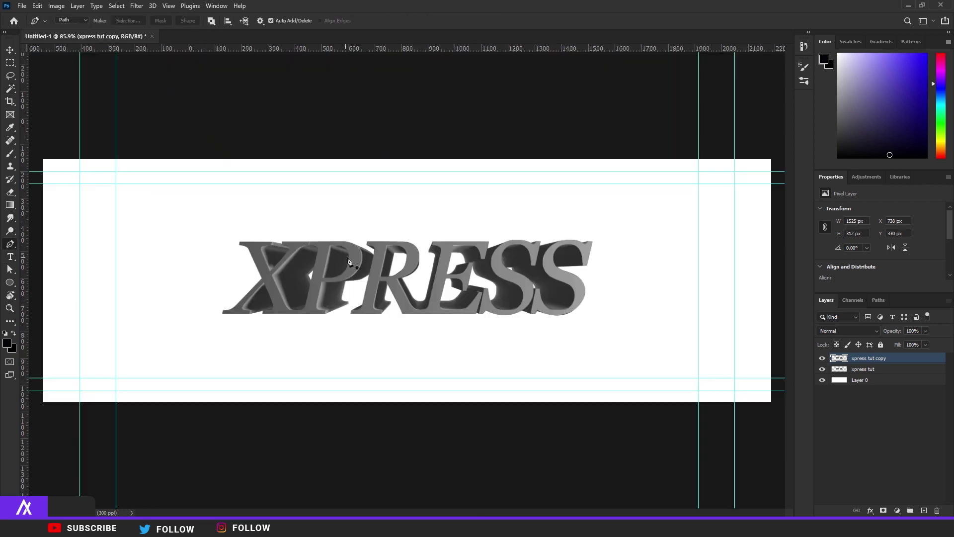
alt+scroll(542, 295, up, 10)
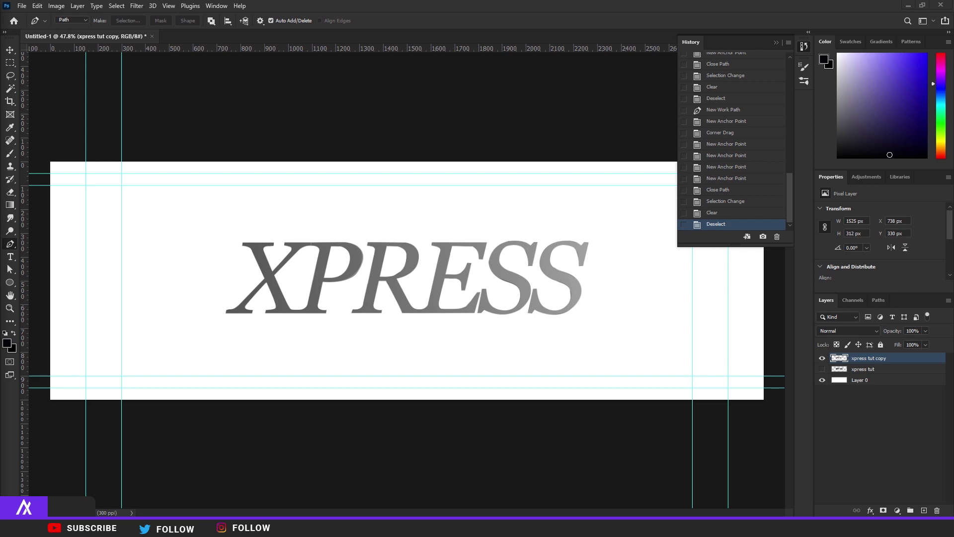
Show the xpress tut layer and add an outside stroke coloured 08afea to the xpress tut copy layer.
click(823, 369)
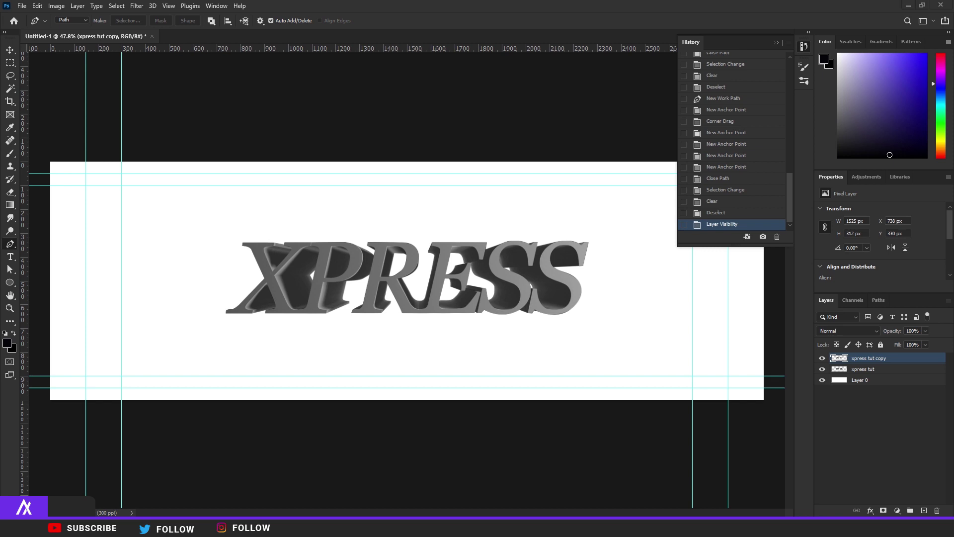
double_click(907, 359)
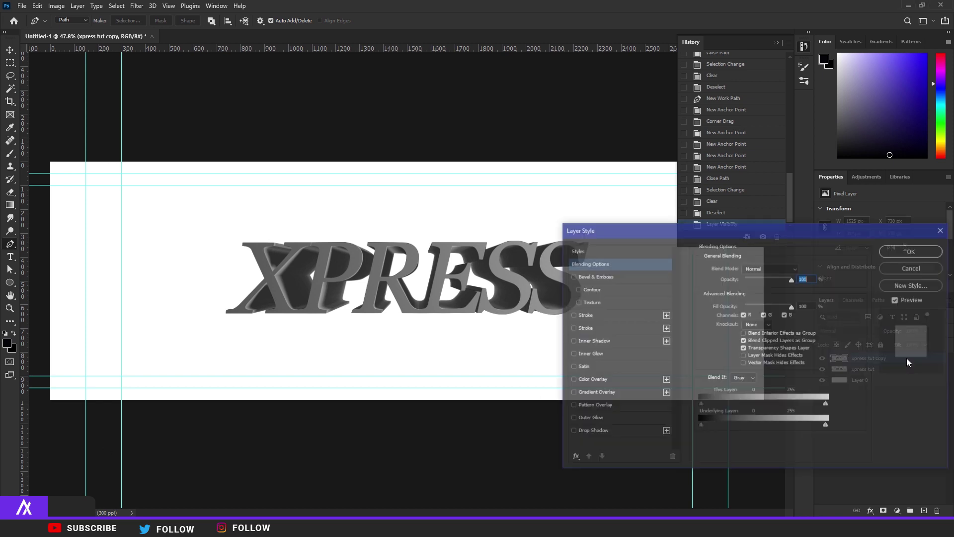
click(611, 315)
alt+scroll(490, 302, up, 3)
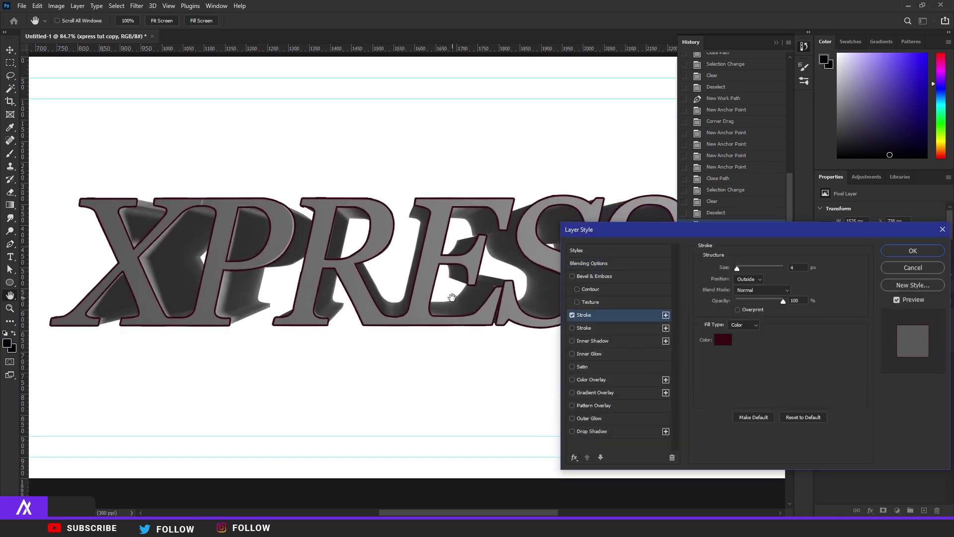
click(721, 340)
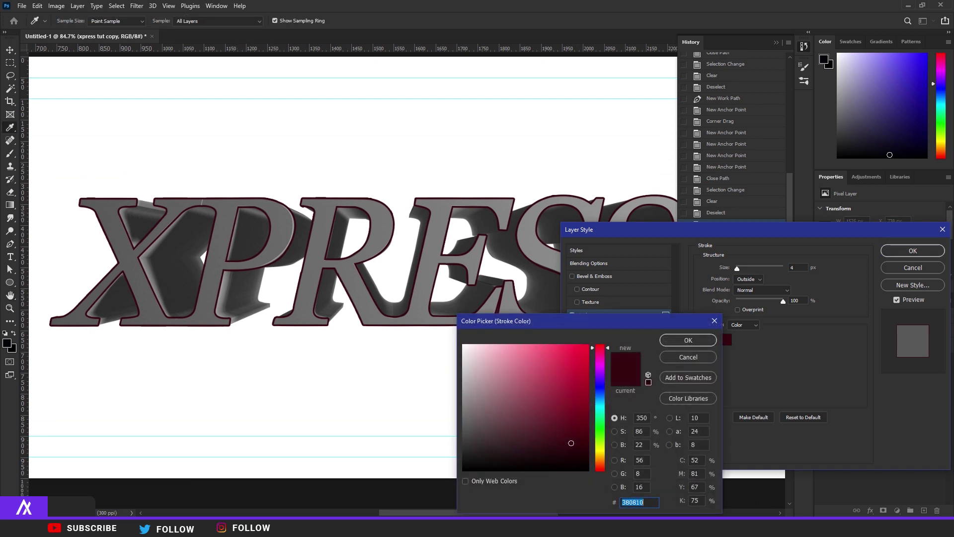
click(132, 362)
drag(73, 296, 0, 296)
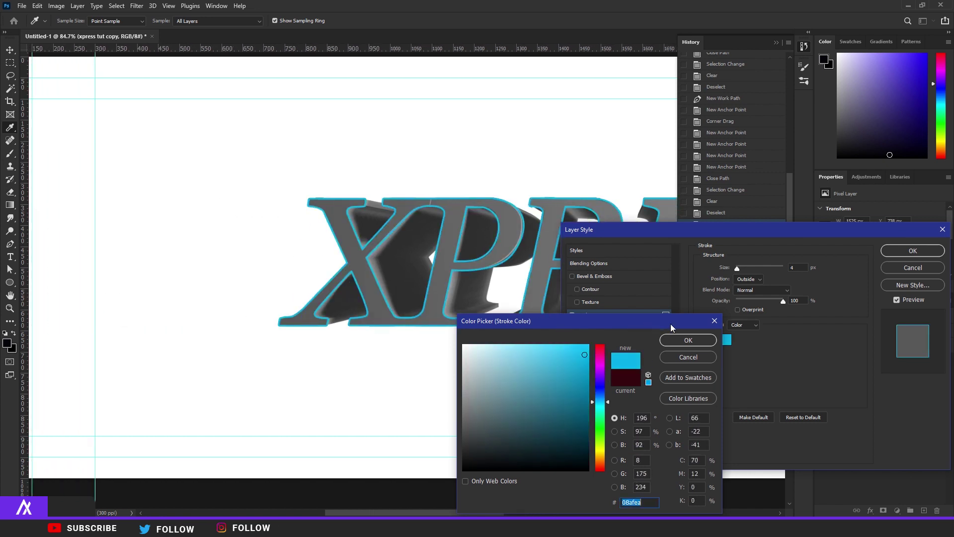
click(686, 341)
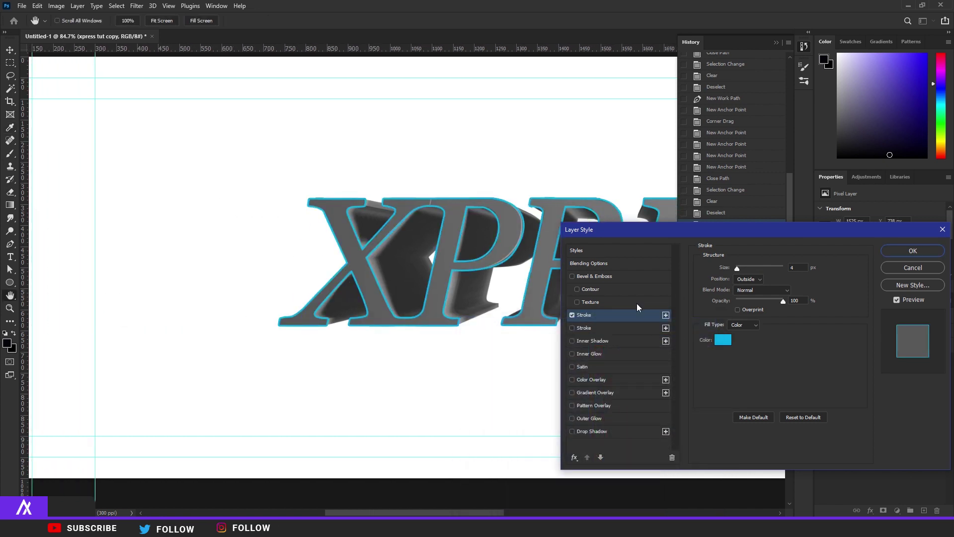
Set the stroke's size to 3 px and enable a second stroke in the same layer style.
double_click(792, 267)
text(3)
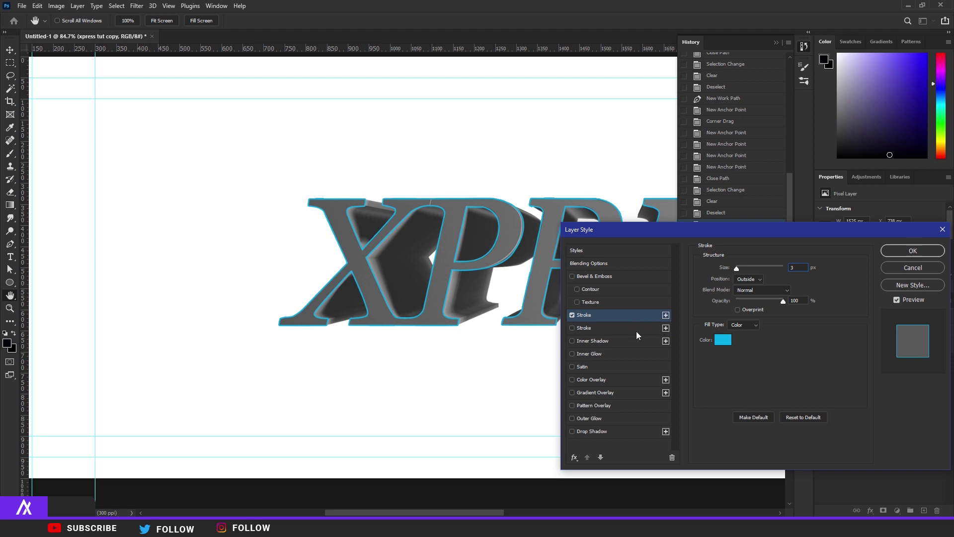
click(582, 327)
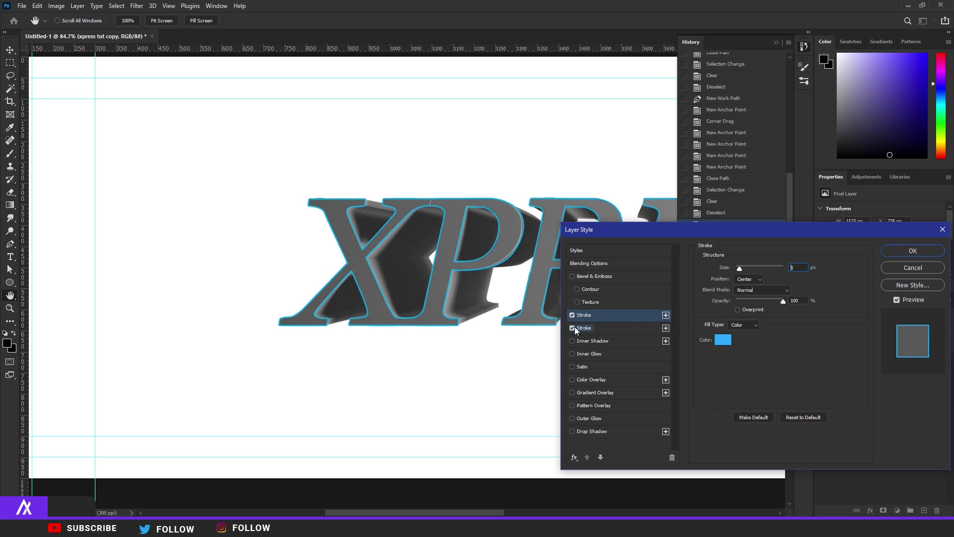
click(725, 342)
click(582, 439)
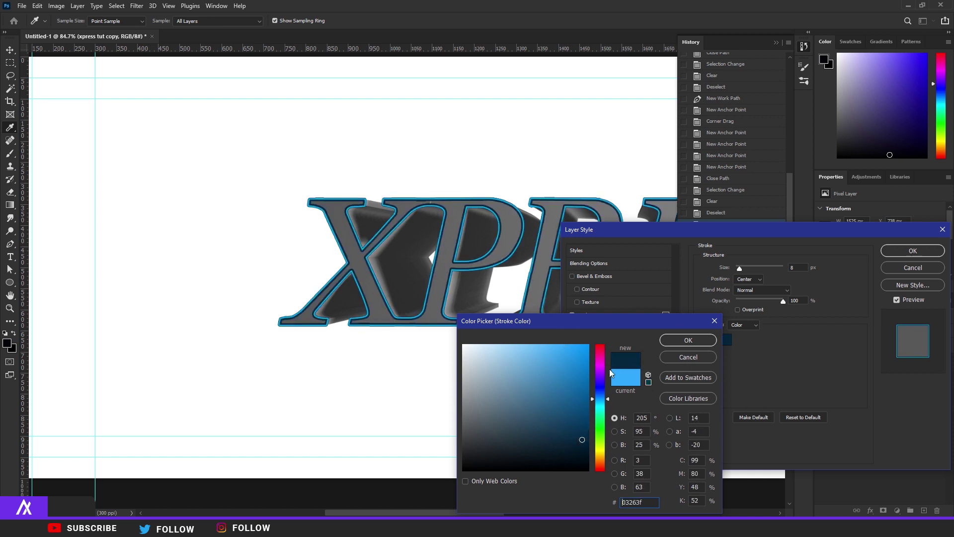
click(687, 357)
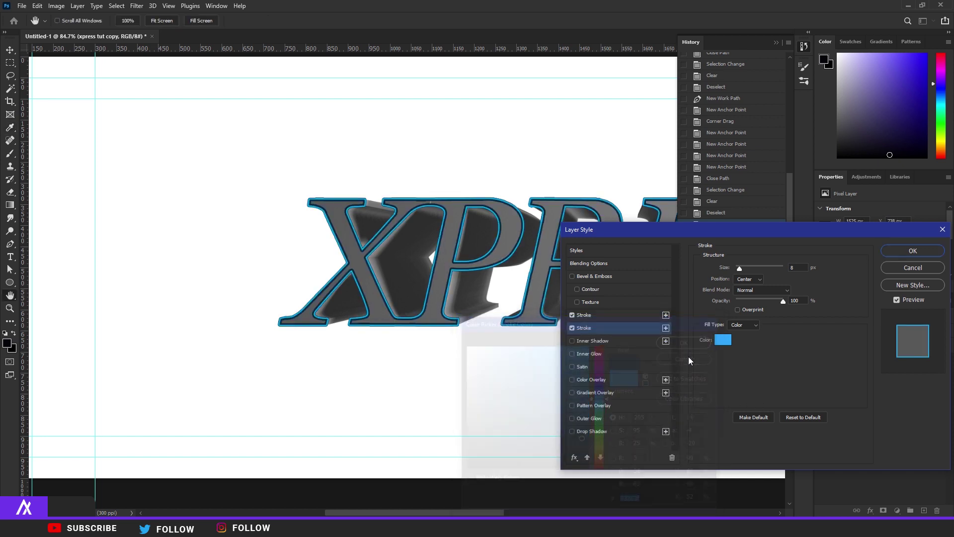
Change the first, outside stroke's colour to dark teal 0d485d.
click(586, 316)
click(723, 340)
click(572, 425)
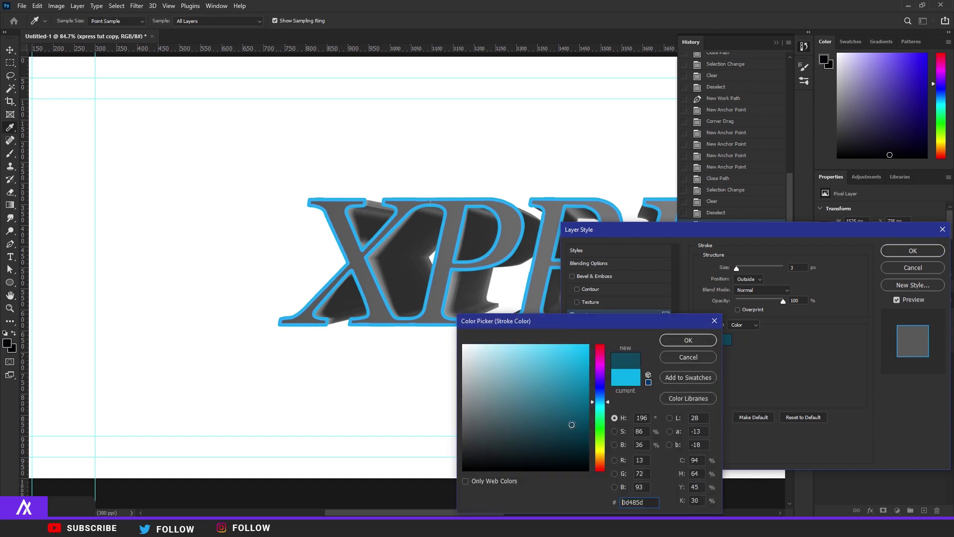
click(688, 340)
Reduce the second, centred light blue stroke's size to 4 px.
alt+scroll(443, 298, up, 5)
alt+scroll(266, 373, down, 4)
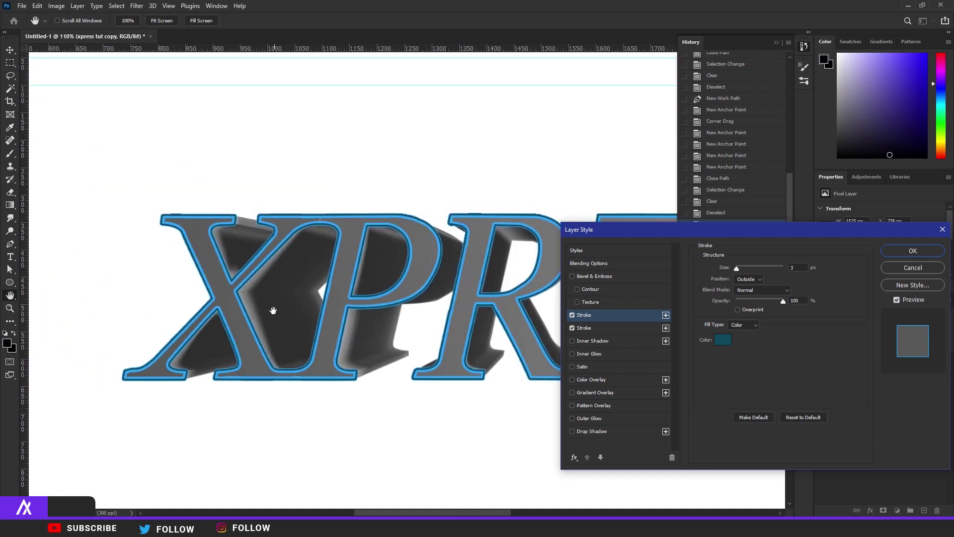
alt+scroll(341, 366, up, 6)
click(616, 328)
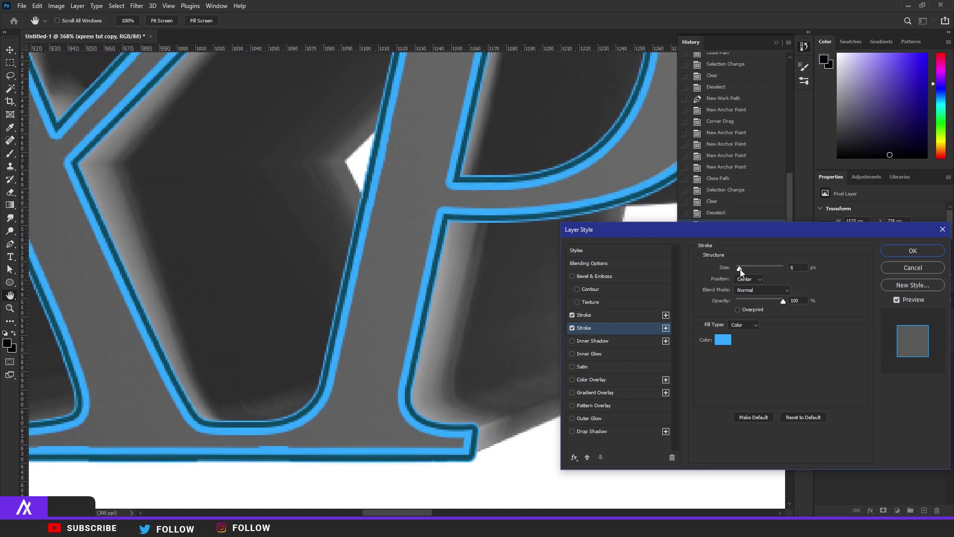
drag(739, 269, 736, 269)
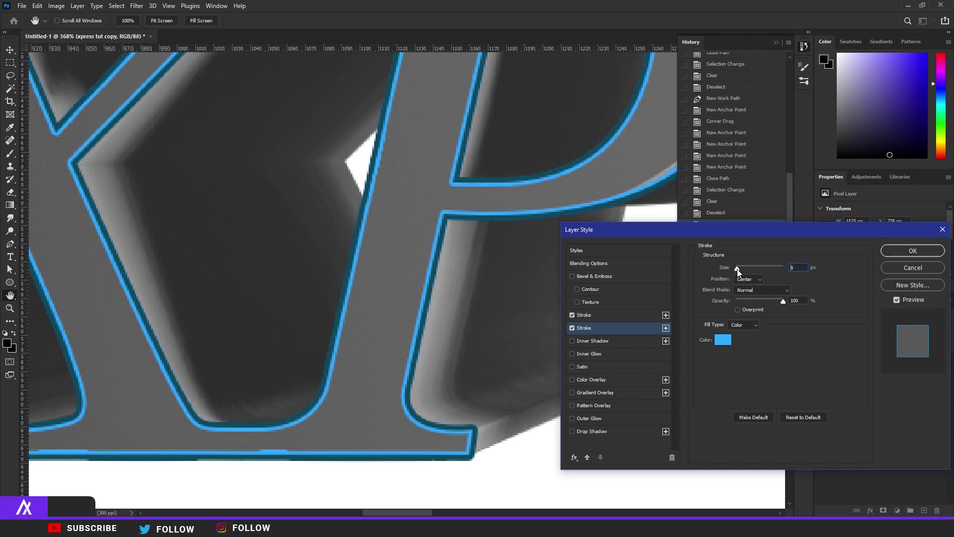
Compare the two strokes' settings and apply the layer style to the letter faces.
click(587, 315)
click(628, 328)
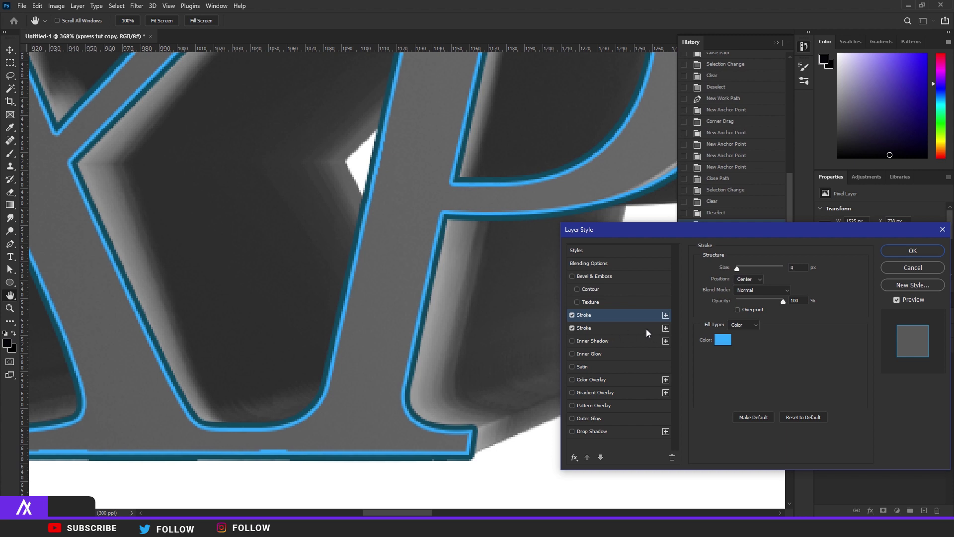
click(598, 319)
click(602, 327)
alt+scroll(468, 315, down, 1)
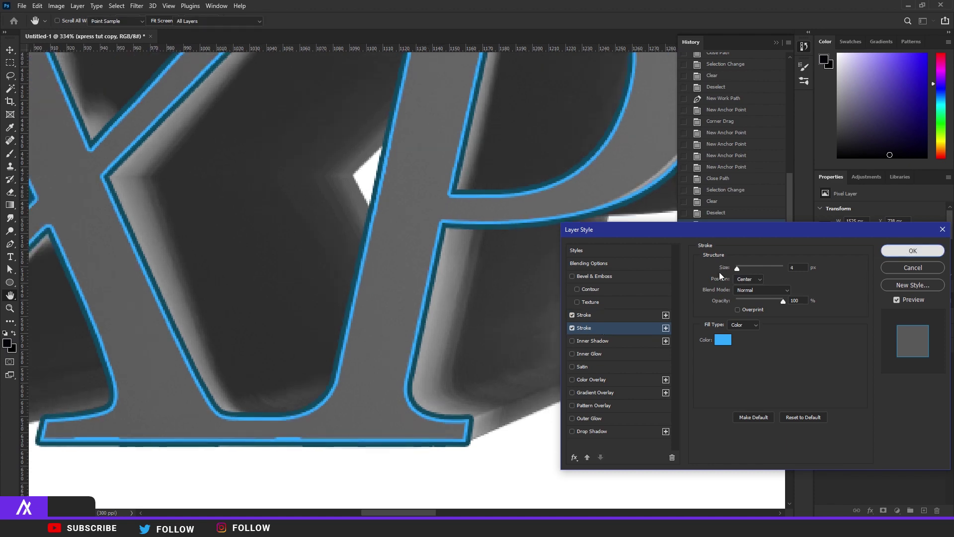
click(913, 250)
alt+scroll(390, 299, down, 8)
key(p)
alt+scroll(295, 289, up, 2)
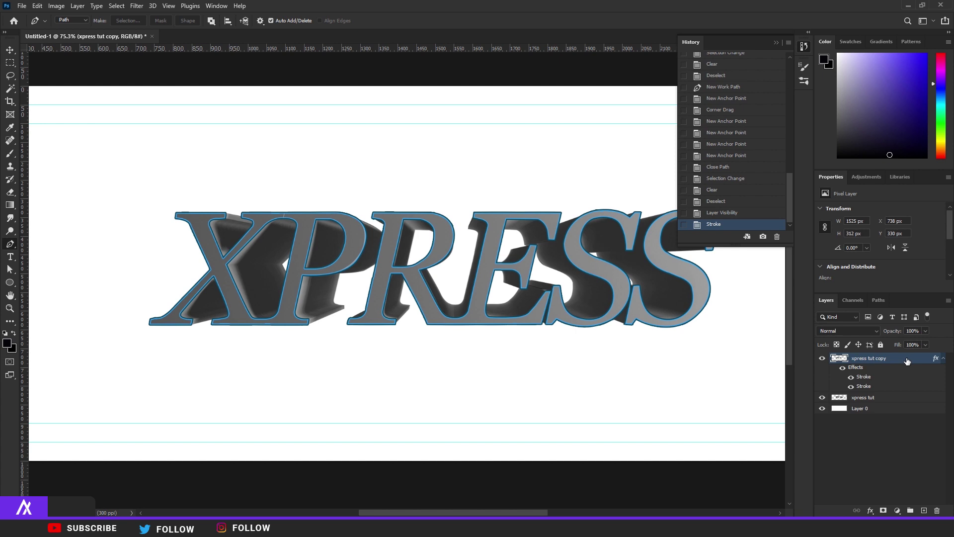
Add an inner glow to the xpress tut copy layer, plus an inner shadow with 16% opacity and 21 px size.
double_click(907, 360)
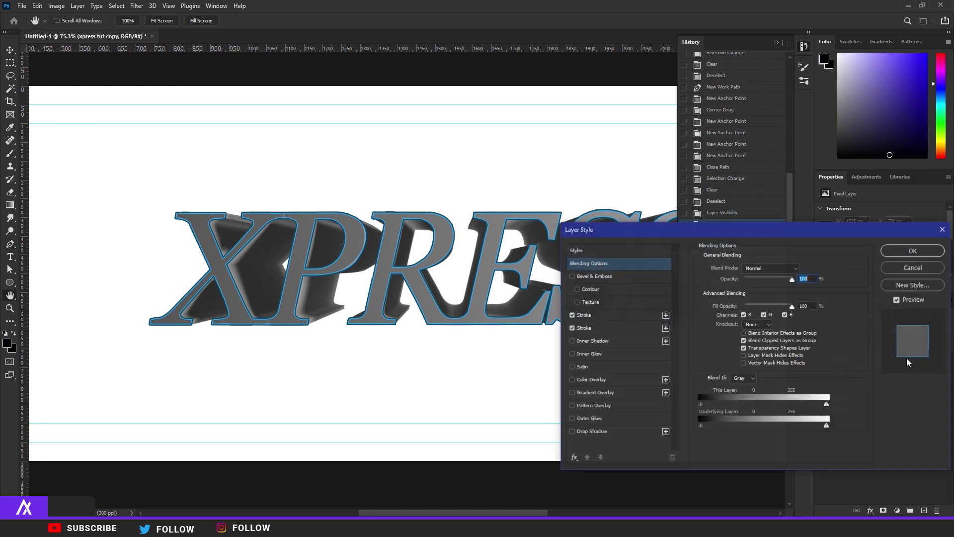
click(602, 354)
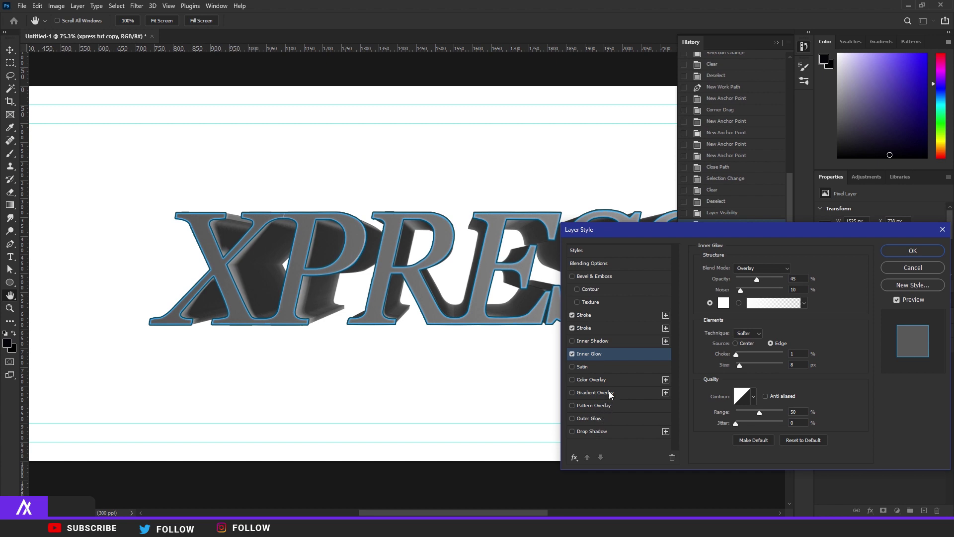
click(608, 343)
alt+scroll(485, 332, up, 5)
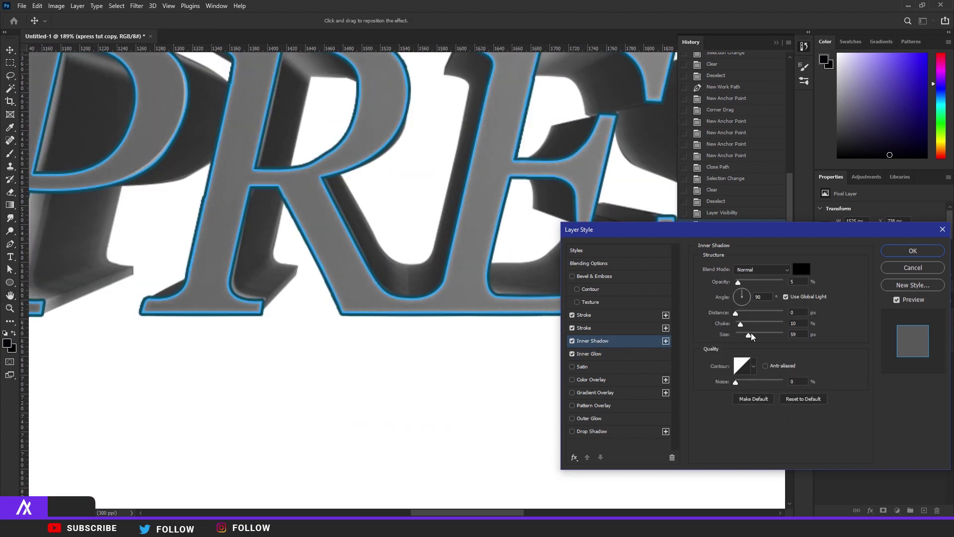
drag(751, 337, 744, 333)
drag(737, 283, 752, 286)
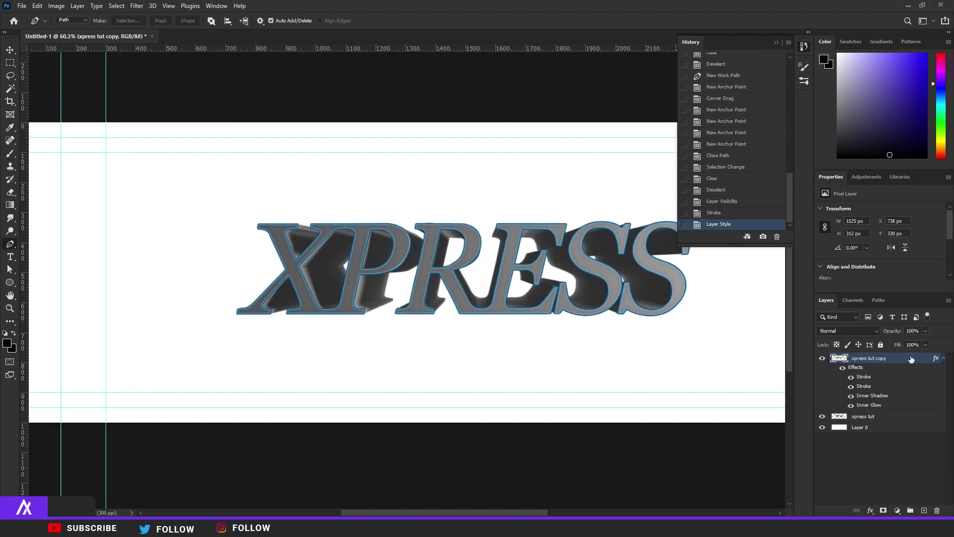
Set the xpress tut copy layer's fill opacity to 0%.
double_click(911, 359)
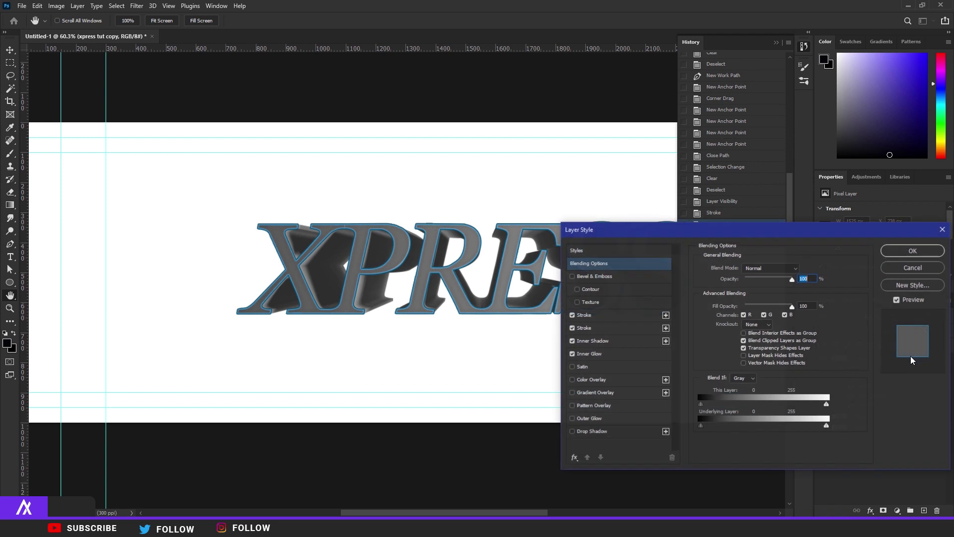
drag(762, 304, 646, 315)
click(913, 250)
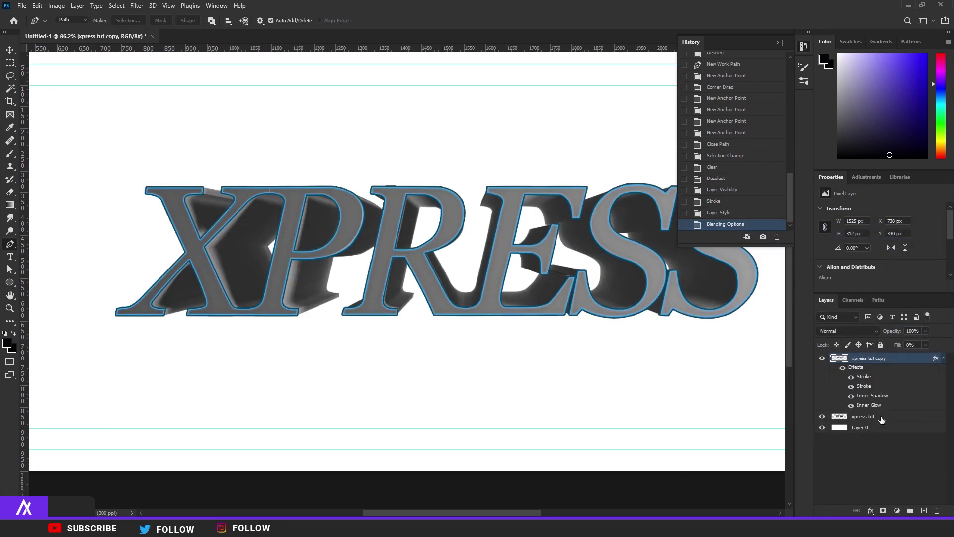
Add a Gradient Map adjustment layer above the xpress tut layer and clip it to that layer.
click(875, 417)
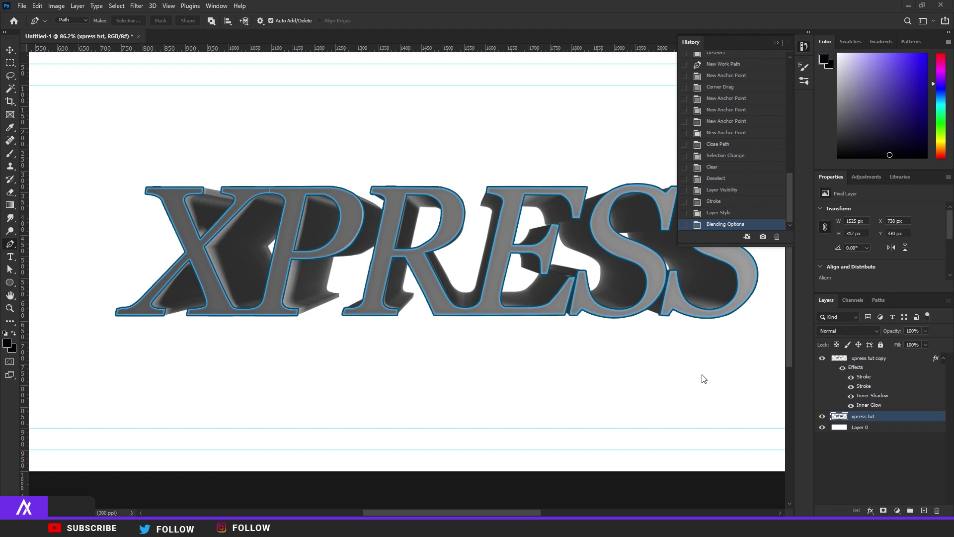
click(899, 510)
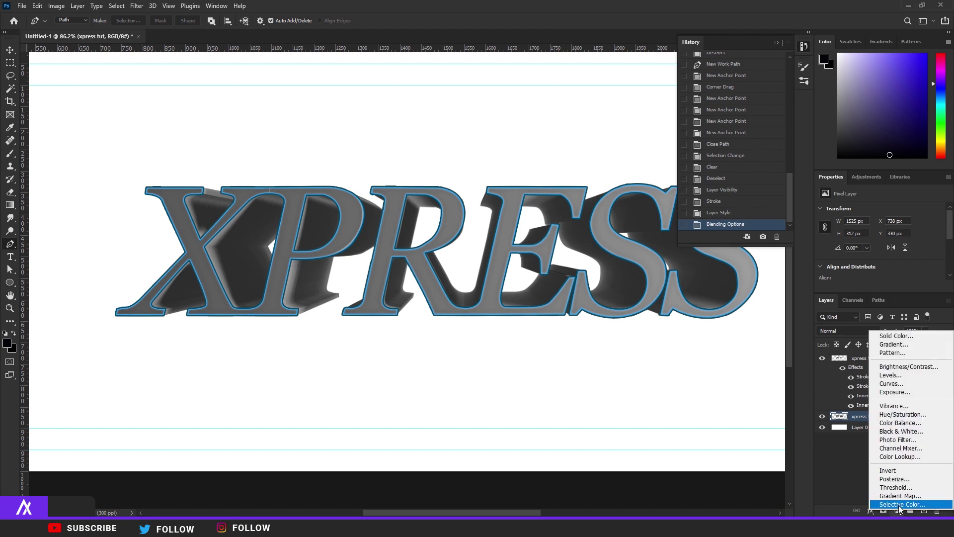
click(888, 479)
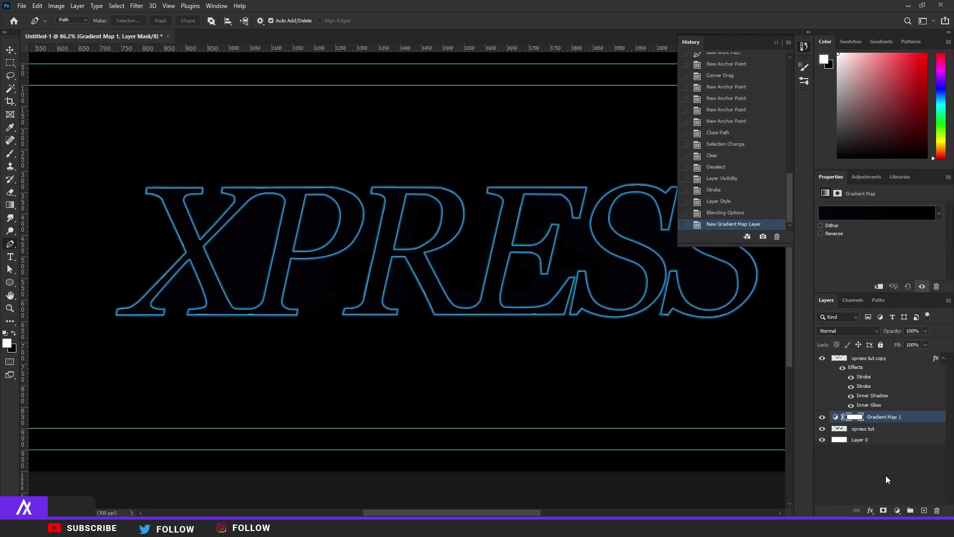
alt+click(840, 422)
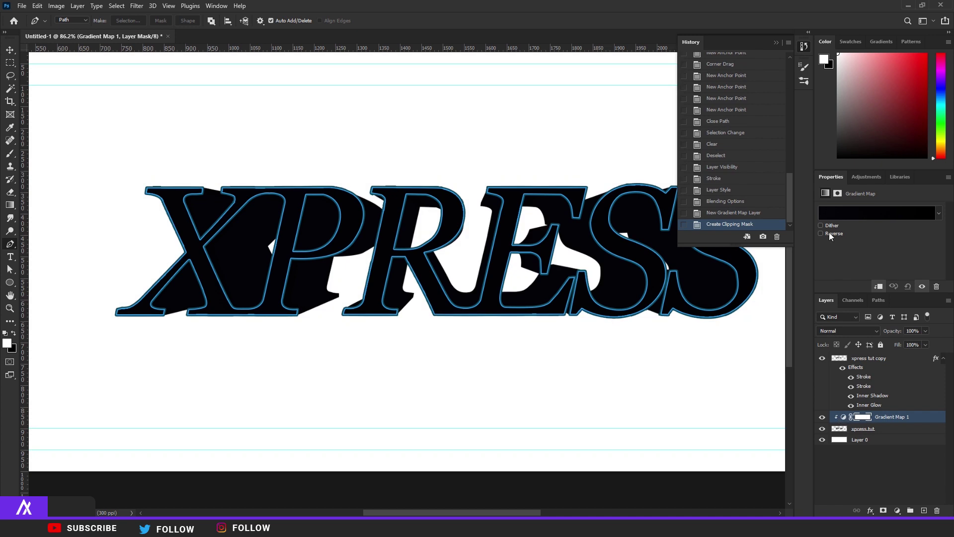
Try several presets from the Blues folder for the gradient map and apply the dark purple to turquoise one.
click(860, 212)
scroll(787, 225, down, 1)
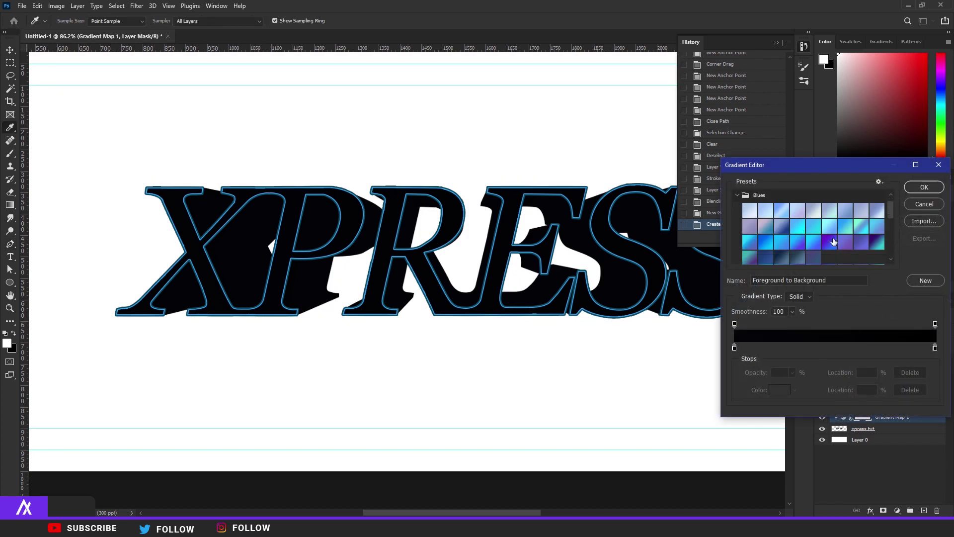
click(832, 242)
click(811, 242)
click(810, 230)
click(861, 242)
scroll(870, 246, down, 2)
scroll(788, 227, up, 1)
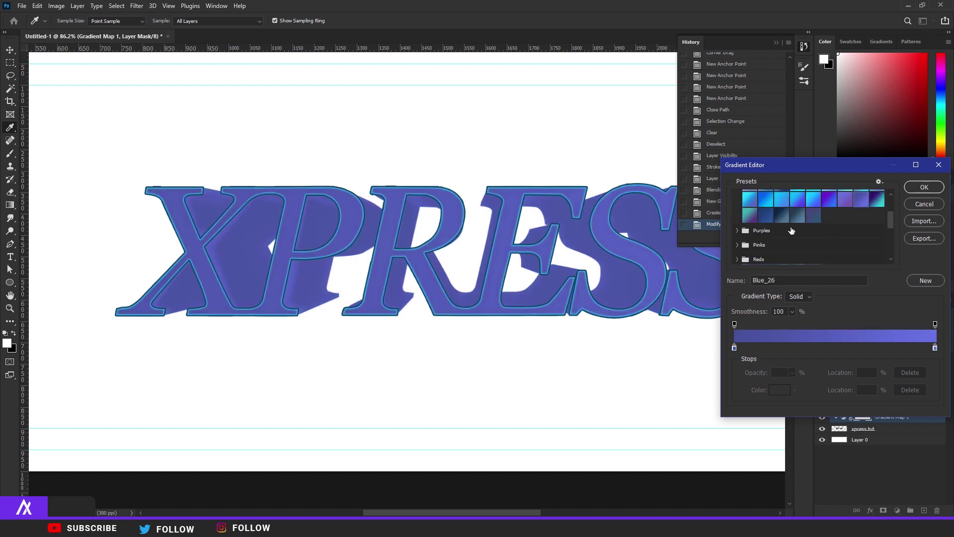
drag(889, 218, 887, 201)
click(877, 257)
click(877, 243)
click(877, 257)
click(922, 189)
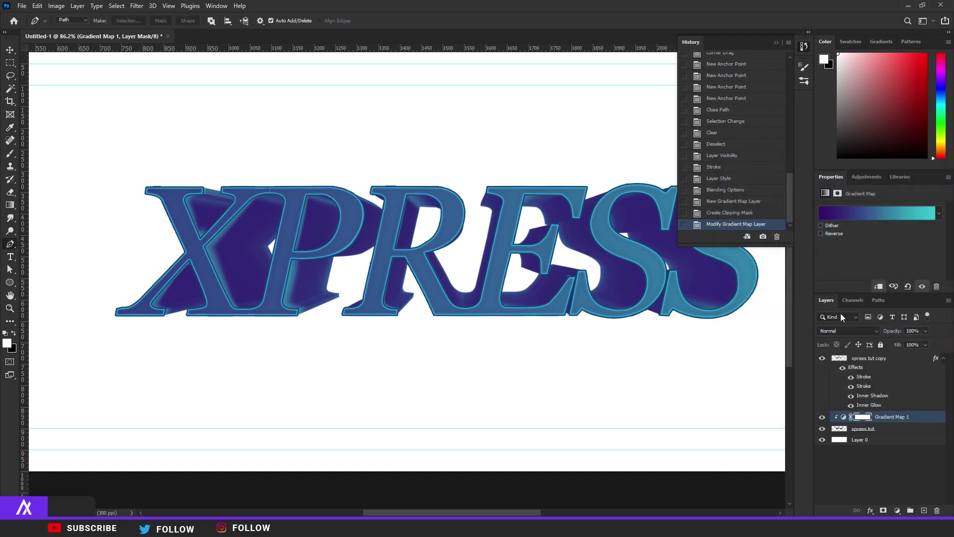
Set the gradient map layer's blend mode to Color.
click(846, 331)
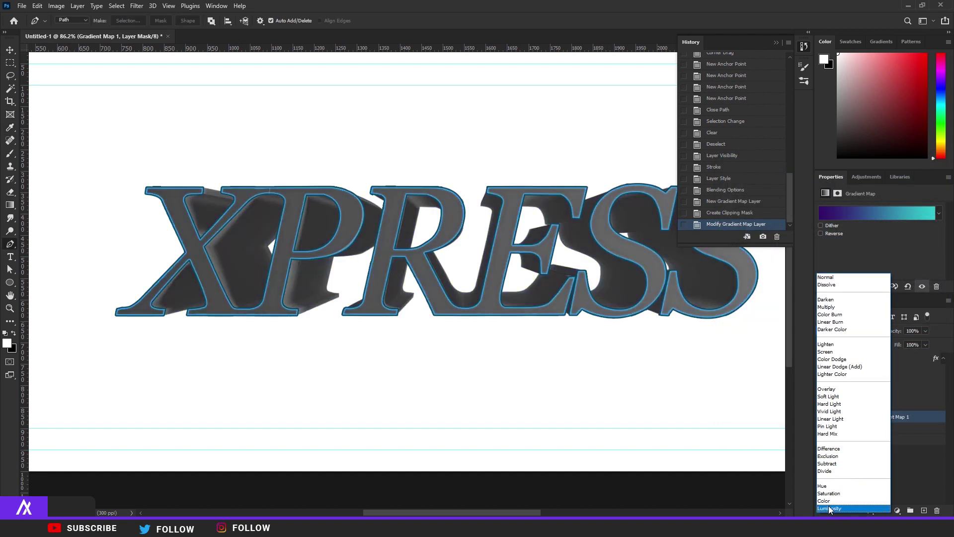
click(828, 501)
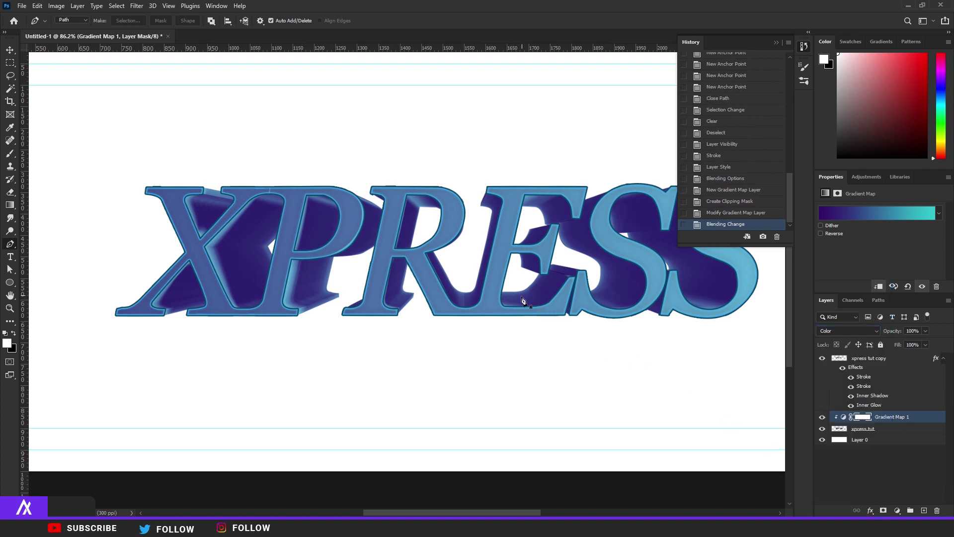
alt+scroll(511, 305, down, 5)
alt+scroll(502, 301, up, 5)
key(v)
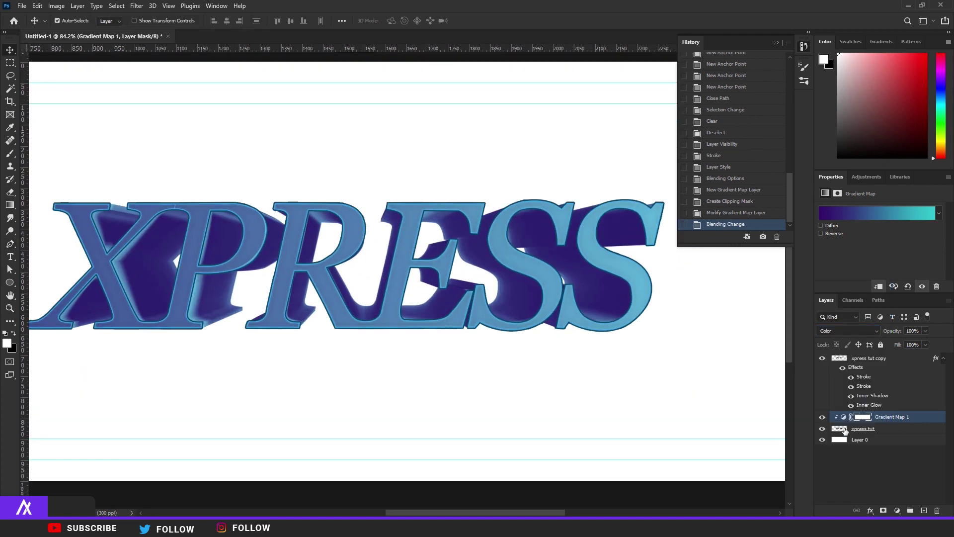
Compare the lettering with and without the gradient map and inspect the coloured letters up close.
click(822, 419)
click(822, 419)
click(822, 419)
click(822, 418)
click(822, 418)
click(822, 418)
alt+scroll(496, 330, up, 5)
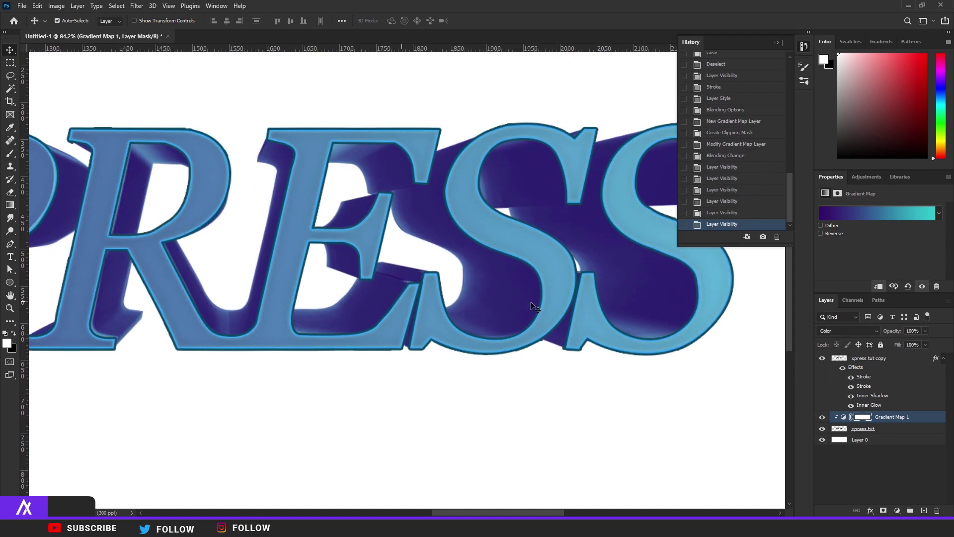
alt+scroll(495, 331, down, 5)
alt+scroll(373, 315, up, 1)
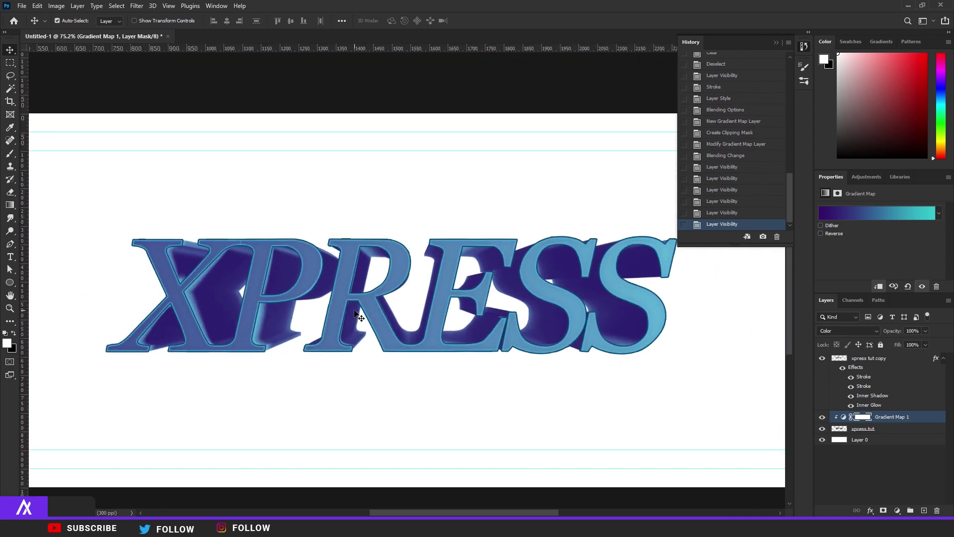
Add a new empty layer above the Gradient Map layer, clipped to the xpress tut layer.
click(873, 429)
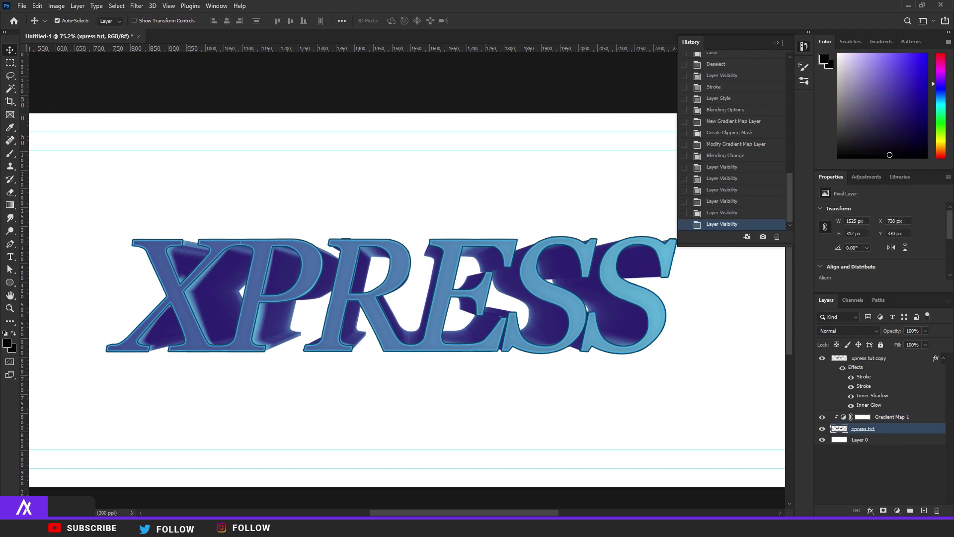
click(924, 510)
drag(864, 429, 863, 417)
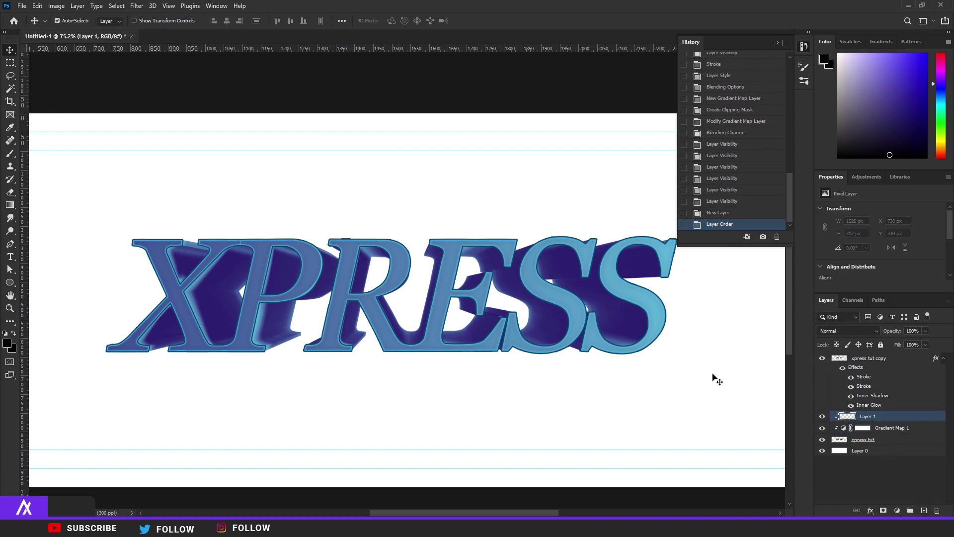
Set up the Brush tool with the Soft Round brush and a very dark navy foreground colour.
click(11, 153)
click(67, 29)
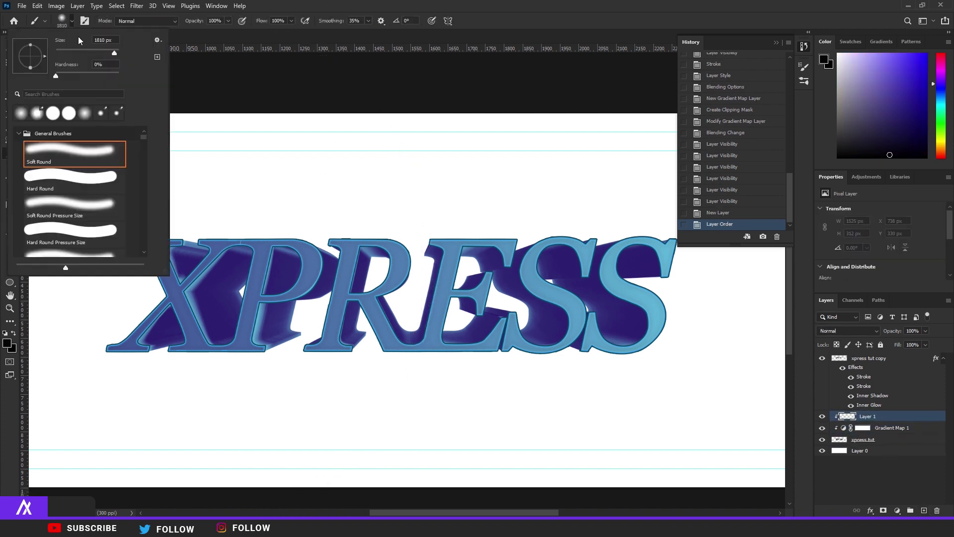
click(294, 3)
alt+scroll(182, 333, up, 5)
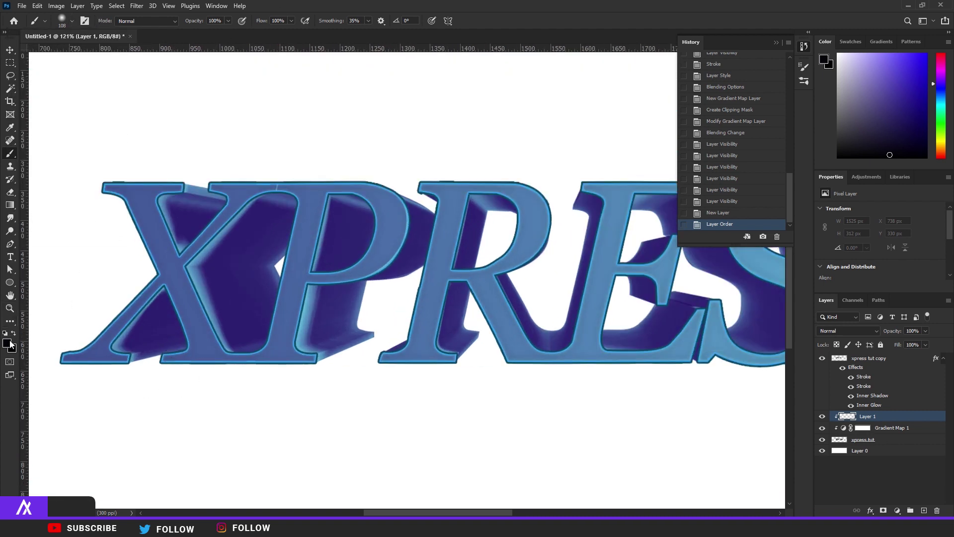
click(7, 343)
click(164, 322)
click(558, 441)
click(670, 342)
Enlarge the brush to 520 px and paint a dark navy stroke horizontally across the XPRESS lettering on Layer 1.
alt+right_drag(257, 383, 473, 383)
alt+scroll(448, 380, down, 4)
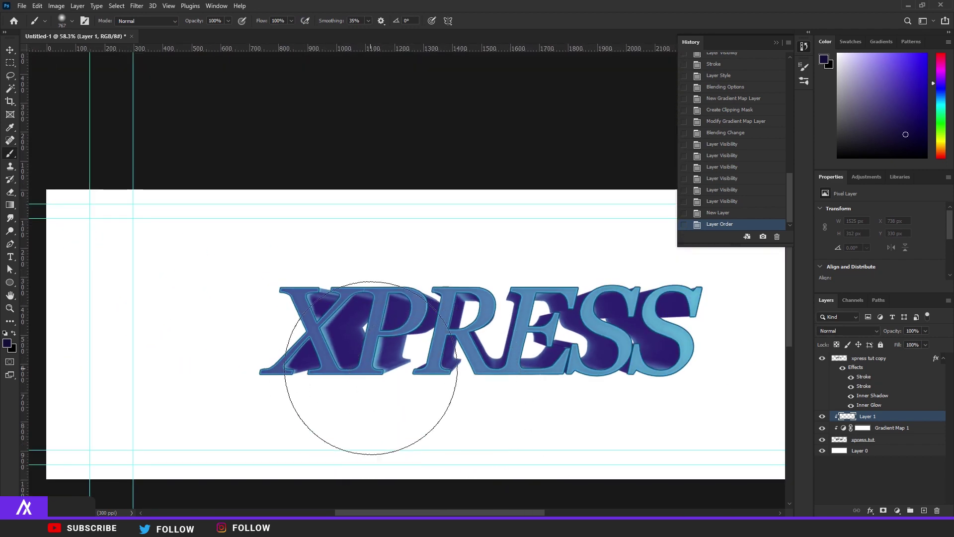
mouse_move(321, 376)
alt+right_down()
mouse_move(464, 383)
mouse_move(285, 392)
alt+right_up()
drag(221, 336, 772, 342)
Move the navy stroke down to shade only the lower part of the letters and set Layer 1's opacity to 43%.
key(ctrl+t)
drag(536, 335, 535, 384)
key(Return)
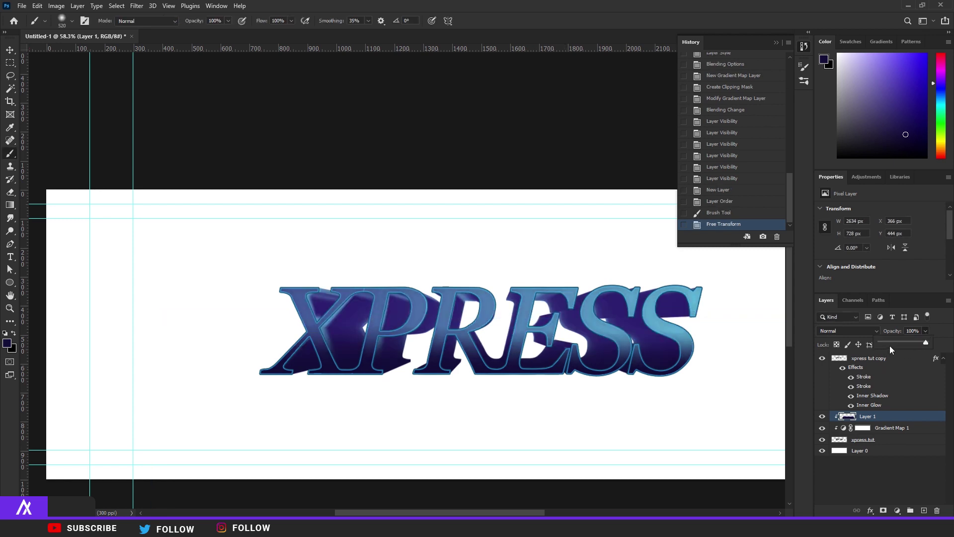
click(895, 342)
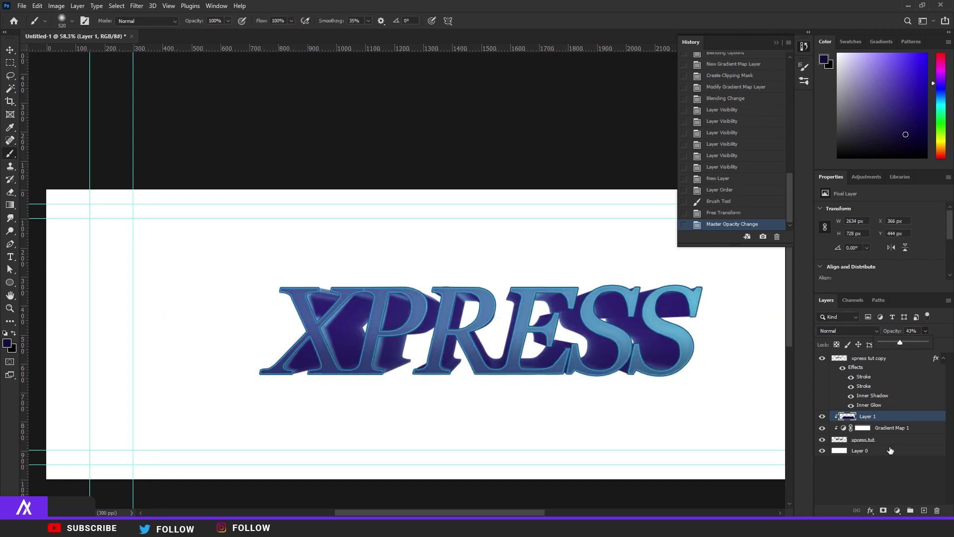
Add another clipped layer above Layer 1 and brush a soft white stroke across the top of the lettering.
key(ctrl+shift+alt+n)
alt+click(843, 417)
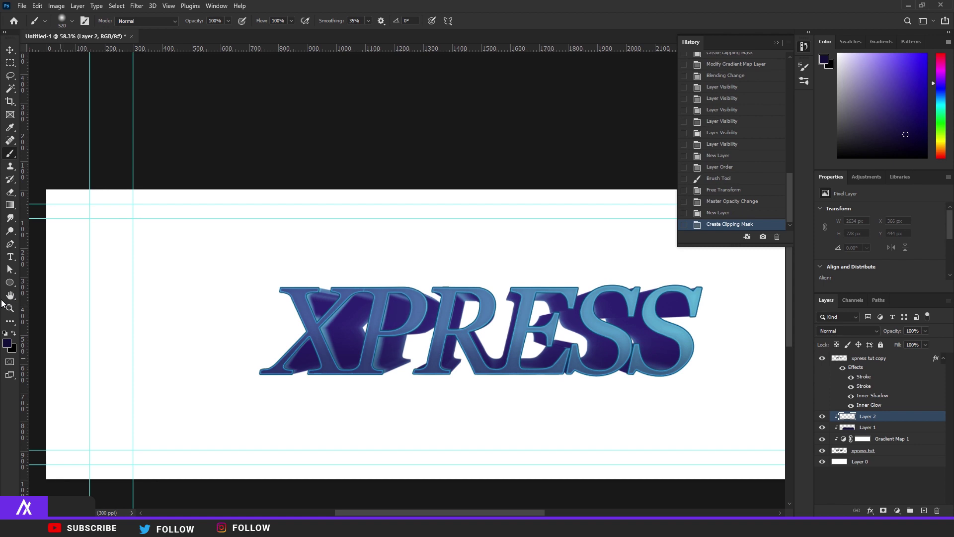
click(6, 334)
click(14, 333)
alt+scroll(249, 234, down, 4)
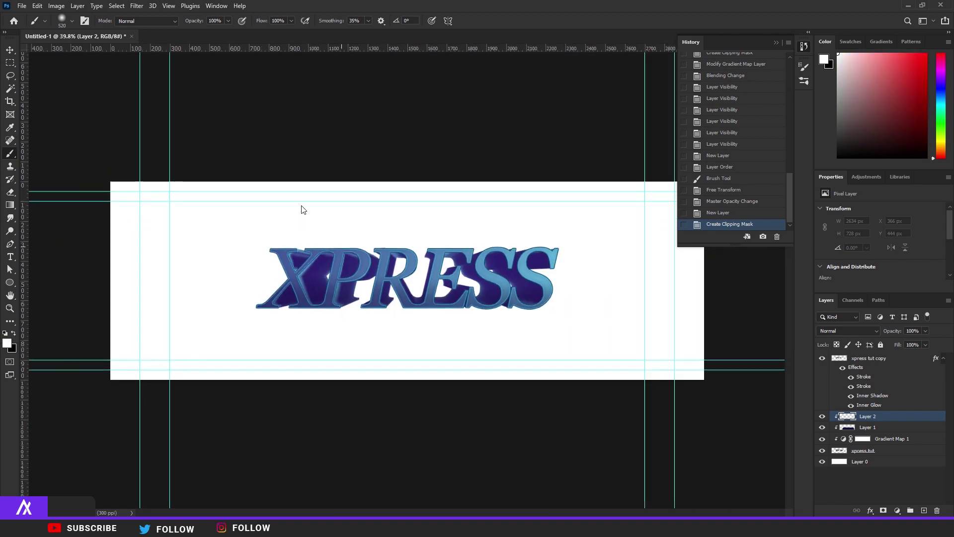
alt+scroll(313, 214, up, 5)
alt+scroll(223, 194, down, 3)
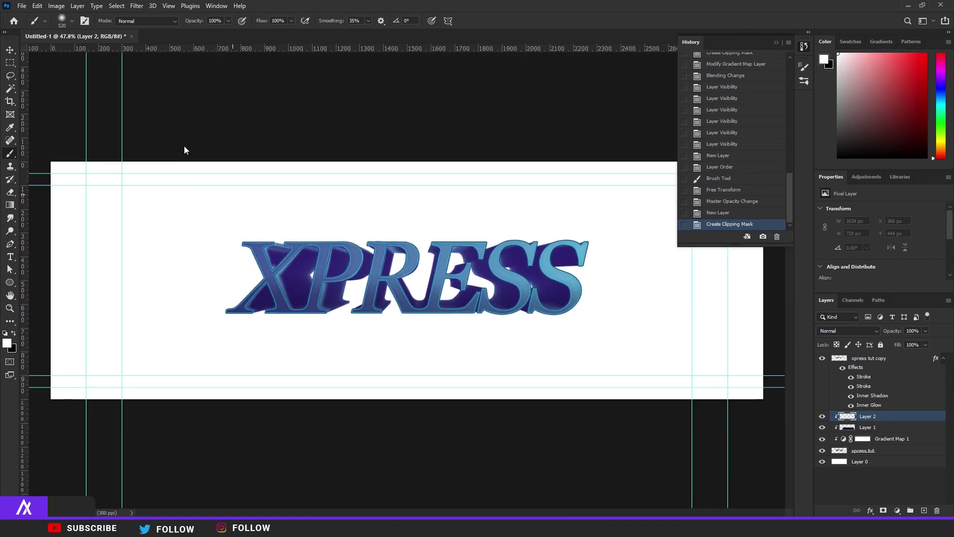
drag(205, 145, 586, 148)
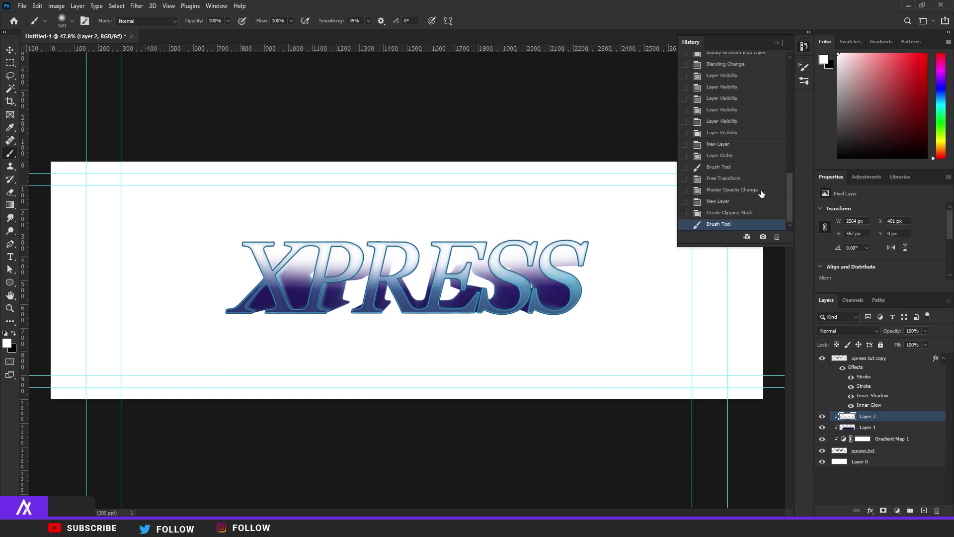
Set the white highlight layer's blend mode to Screen and its opacity to 20%.
click(839, 330)
click(844, 343)
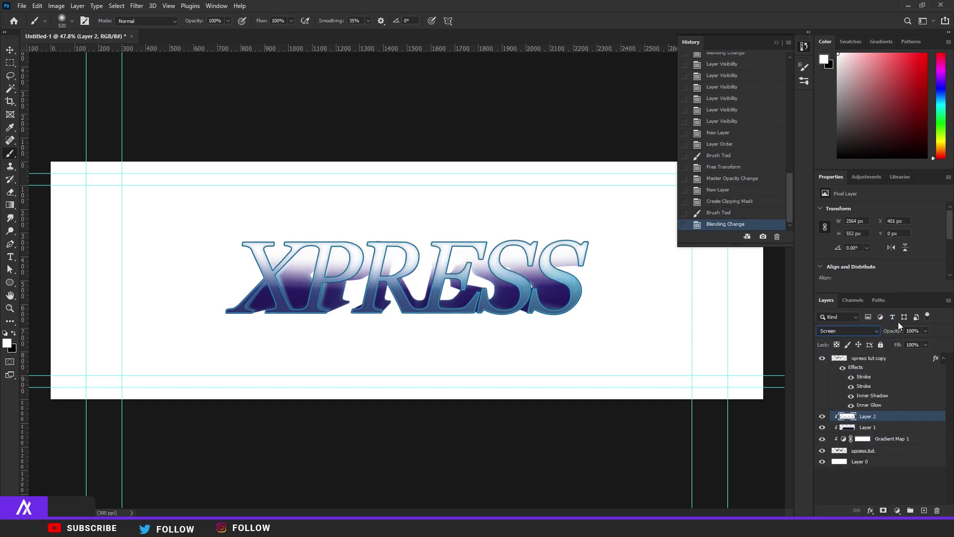
text(1)
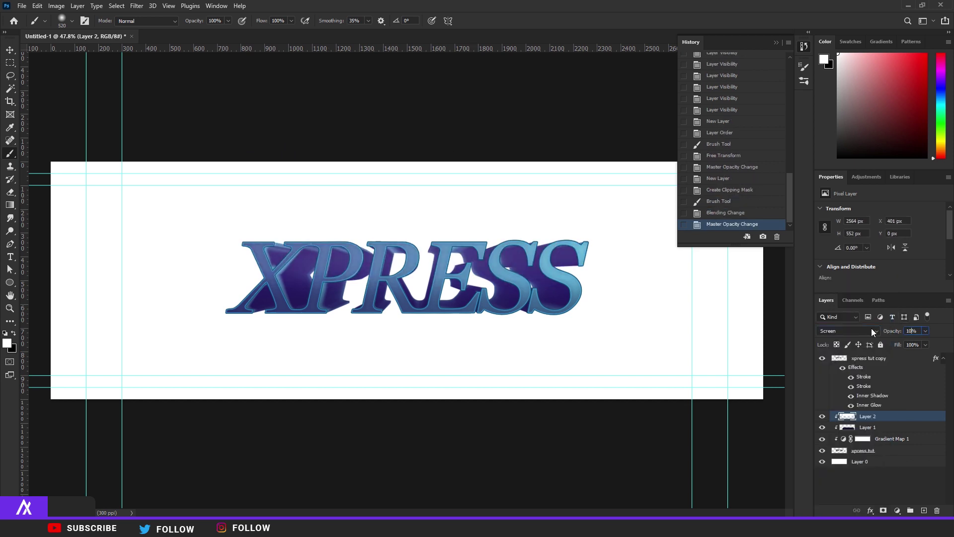
key(BackSpace)
text(20)
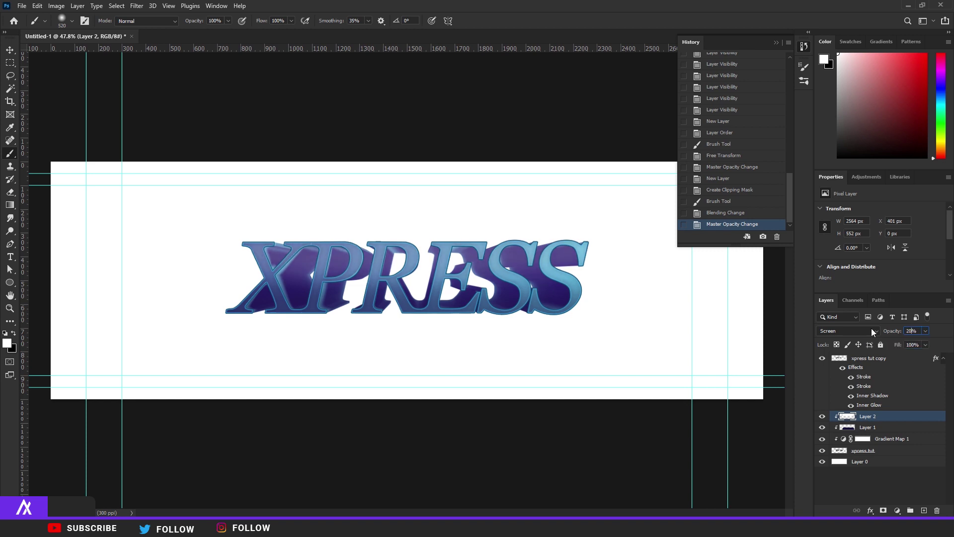
Add a clipped layer above Layer 2 and set the foreground colour to 3076ee.
click(924, 510)
alt+click(845, 422)
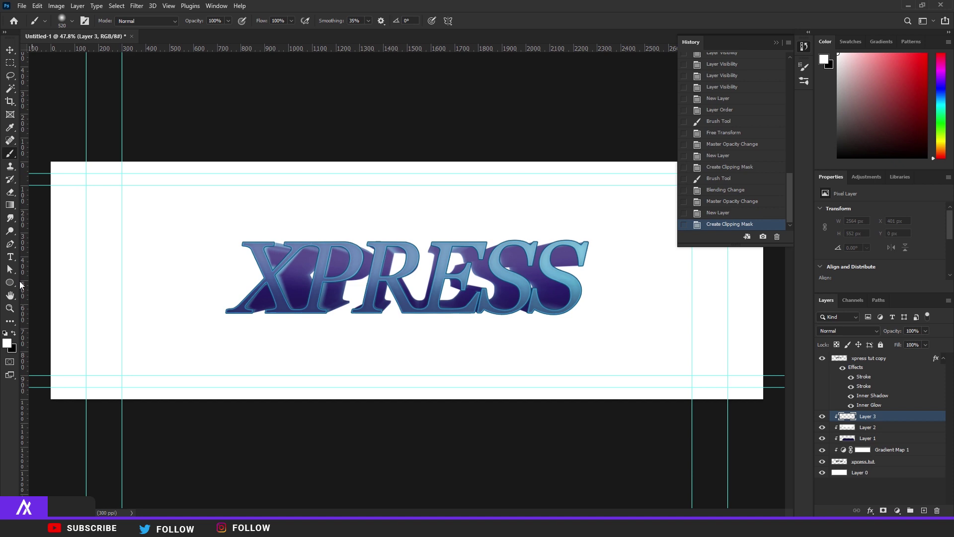
click(7, 343)
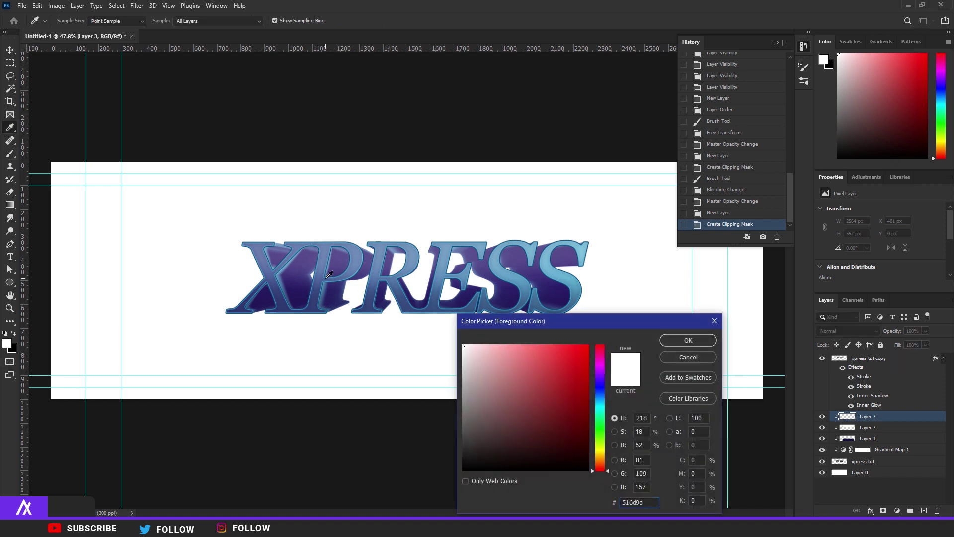
text(3076ee)
key(Return)
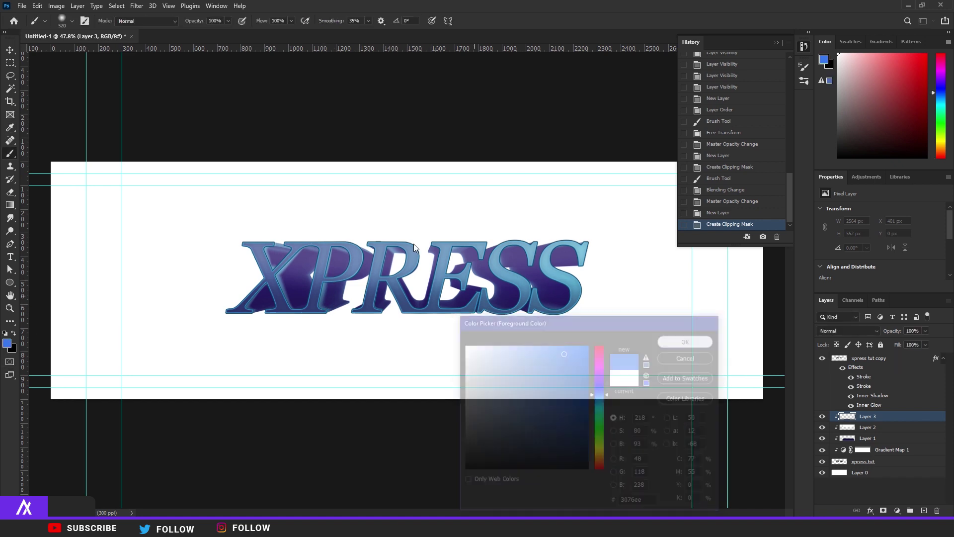
Reduce the brush to 229 px and dab soft blue spots at alternating heights across the XPRESS letters.
alt+scroll(438, 285, up, 5)
alt+right_drag(245, 340, 190, 340)
click(166, 296)
click(225, 229)
click(333, 312)
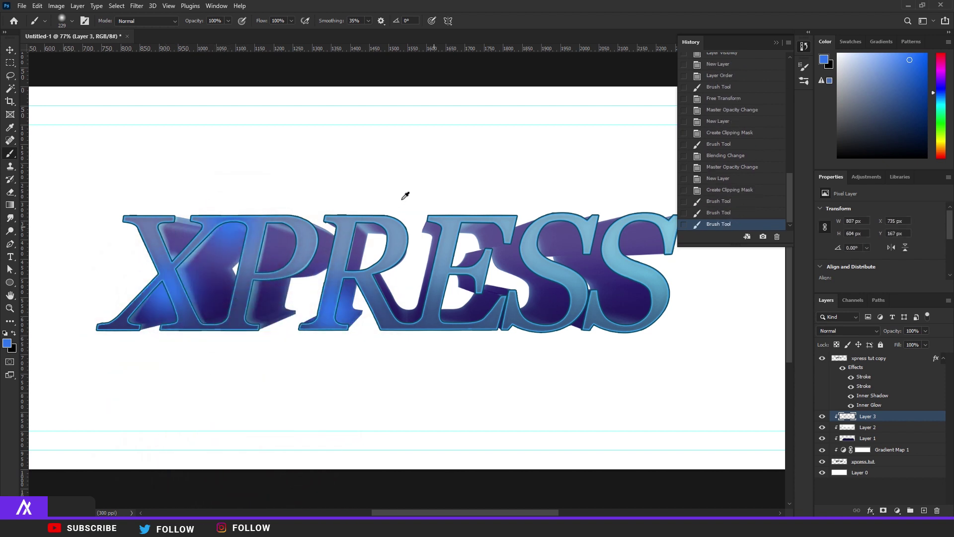
click(452, 236)
click(555, 309)
click(633, 242)
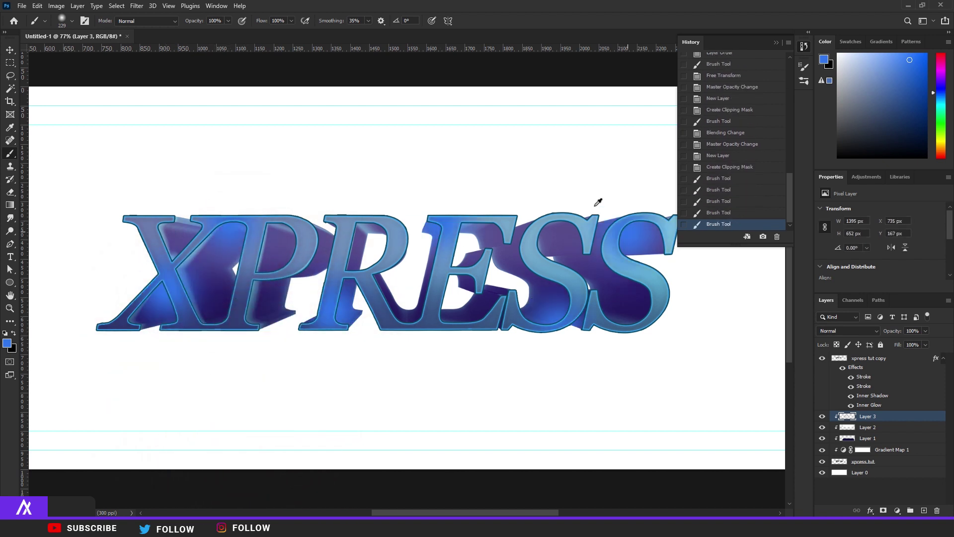
Set the blue spots layer to Soft Light at 43% opacity.
click(838, 331)
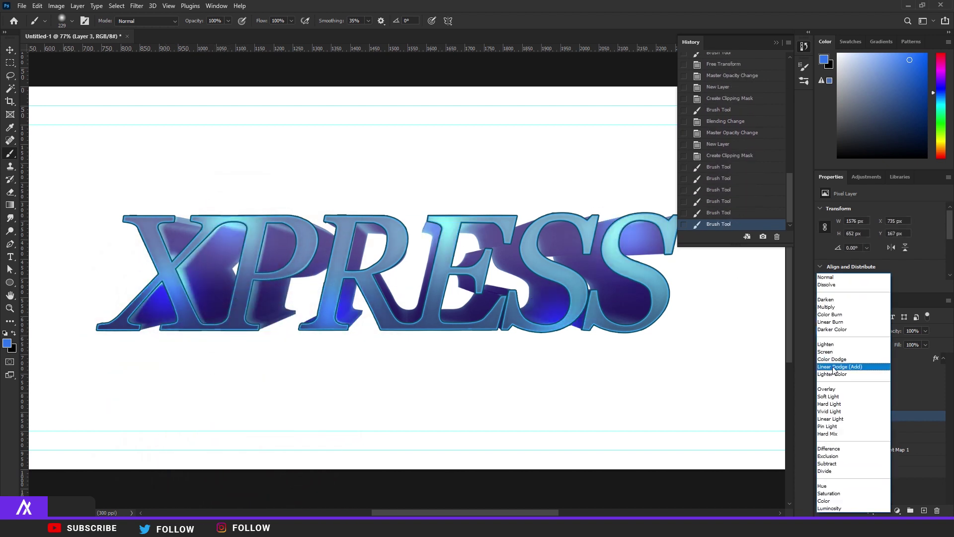
click(834, 396)
drag(912, 341, 900, 341)
alt+scroll(519, 316, down, 2)
drag(482, 317, 460, 304)
alt+scroll(461, 308, up, 2)
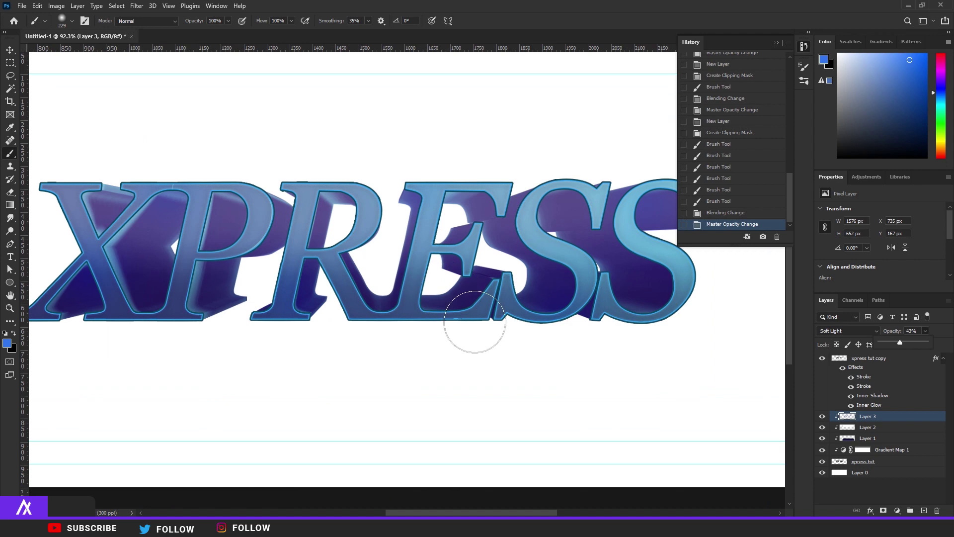
alt+scroll(379, 323, down, 3)
alt+scroll(323, 326, up, 1)
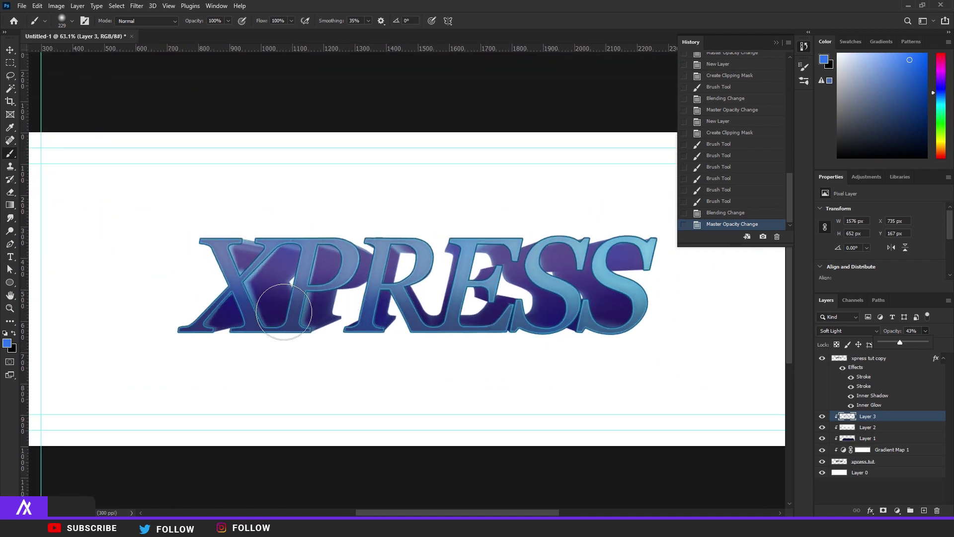
alt+scroll(475, 292, up, 3)
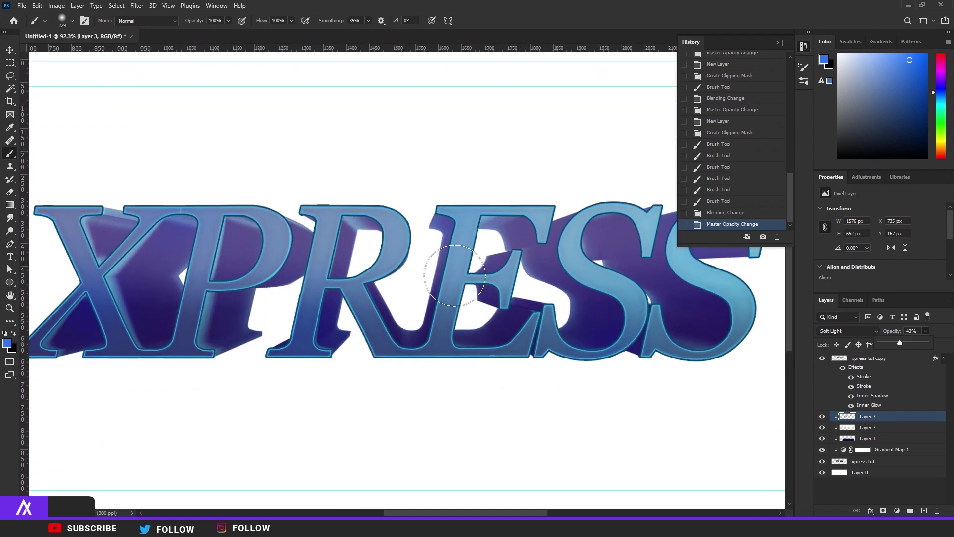
Merge the layers from xpress tut copy down to xpress tut into one and duplicate the merged layer.
click(868, 386)
click(874, 383)
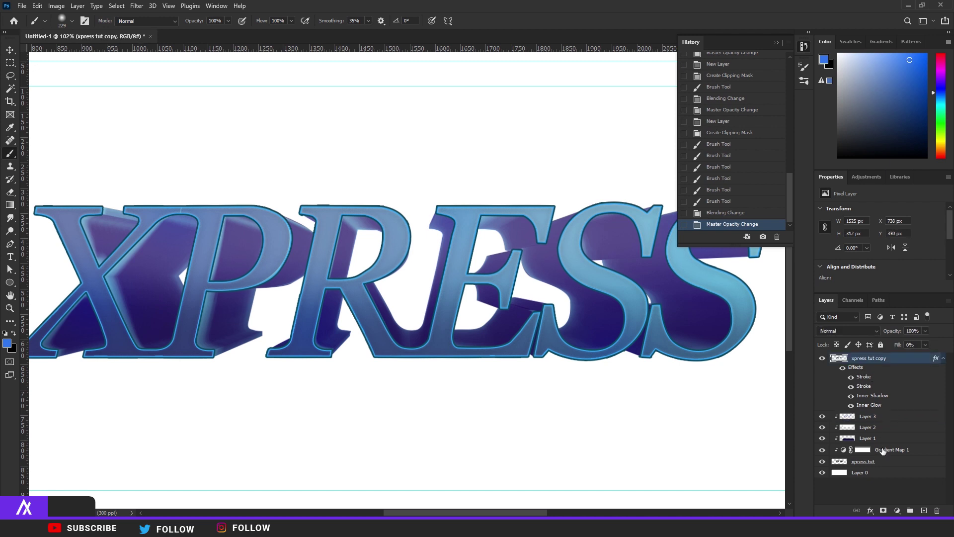
shift+click(886, 461)
key(ctrl+e)
key(ctrl+j)
Open the Camera Raw Filter on the duplicate and set Exposure to +0.25, Contrast to +24 and Clarity to +21.
click(136, 6)
click(180, 79)
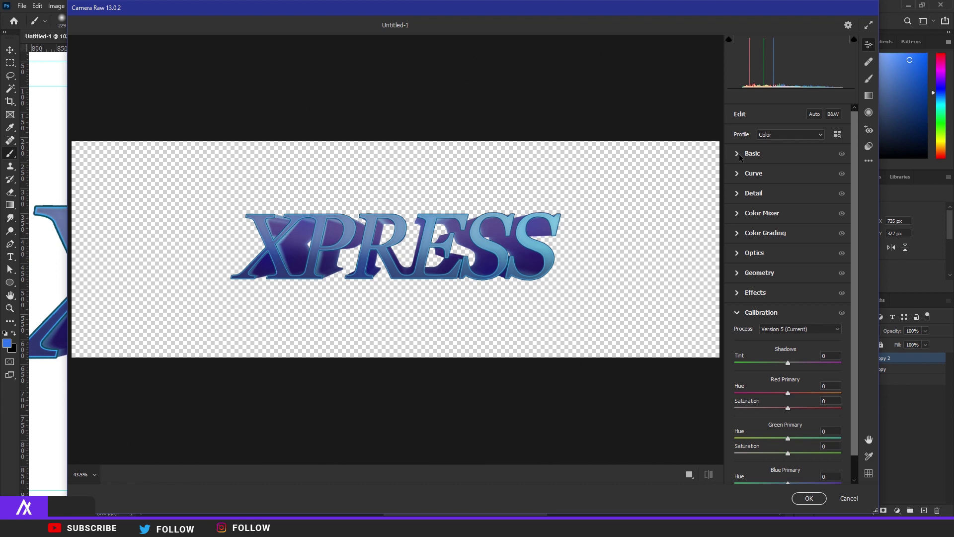
click(739, 154)
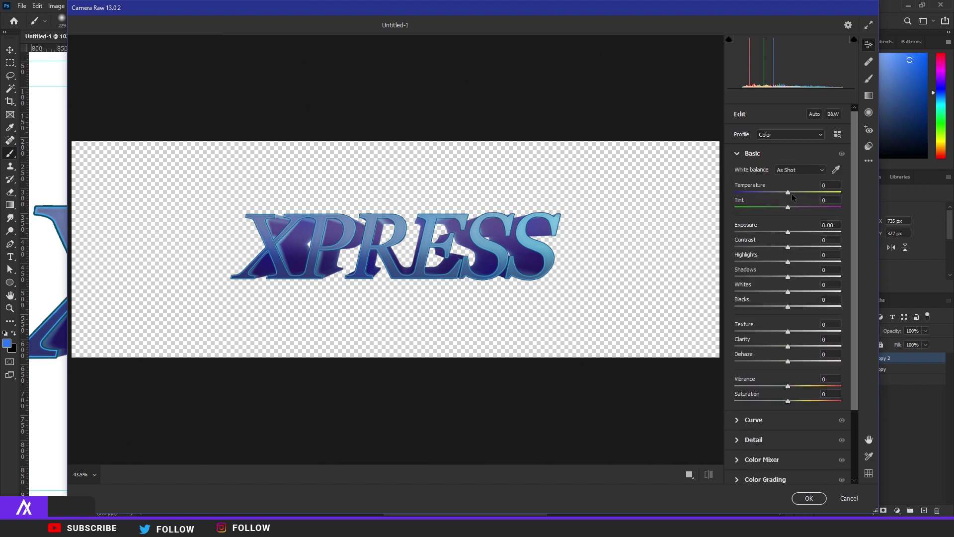
mouse_move(789, 247)
mouse_down()
mouse_move(801, 247)
mouse_move(790, 233)
mouse_up()
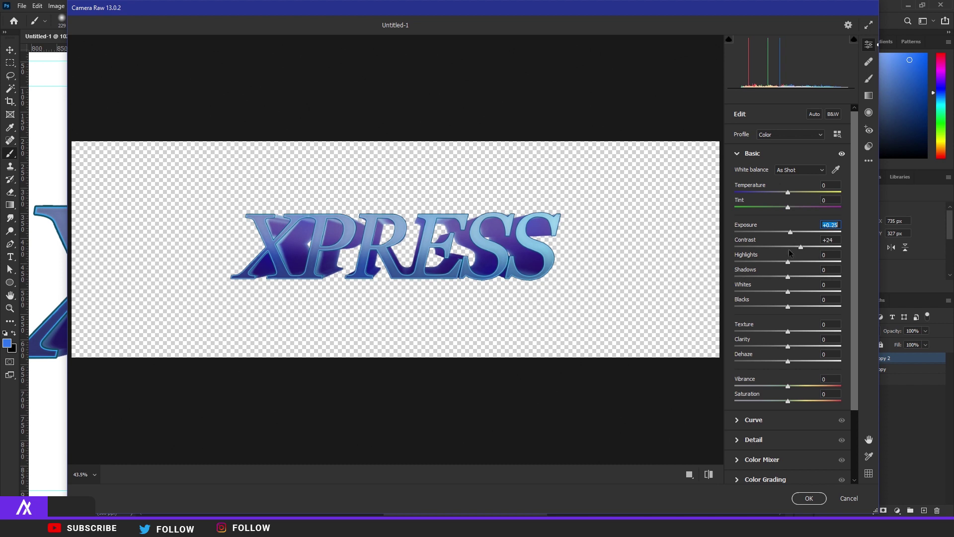
drag(788, 347, 799, 347)
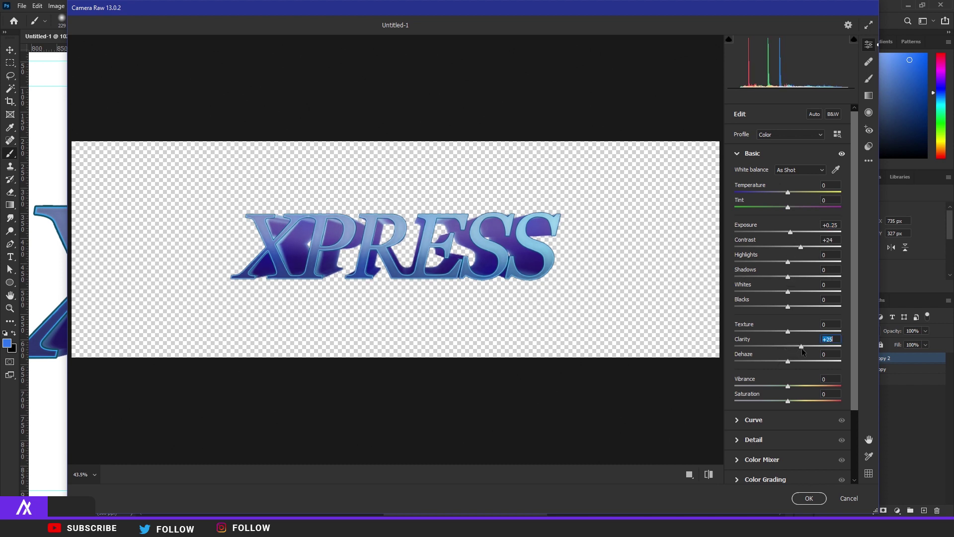
In the Color Mixer, set the hue of Aquas to +17, Blues to -16 and Purples to -39.
scroll(765, 348, down, 4)
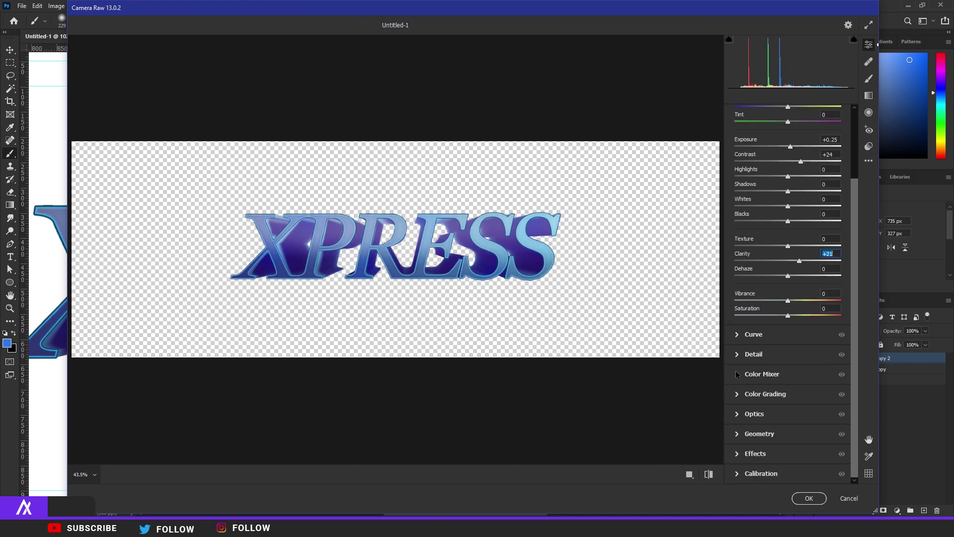
click(760, 374)
drag(790, 242, 768, 275)
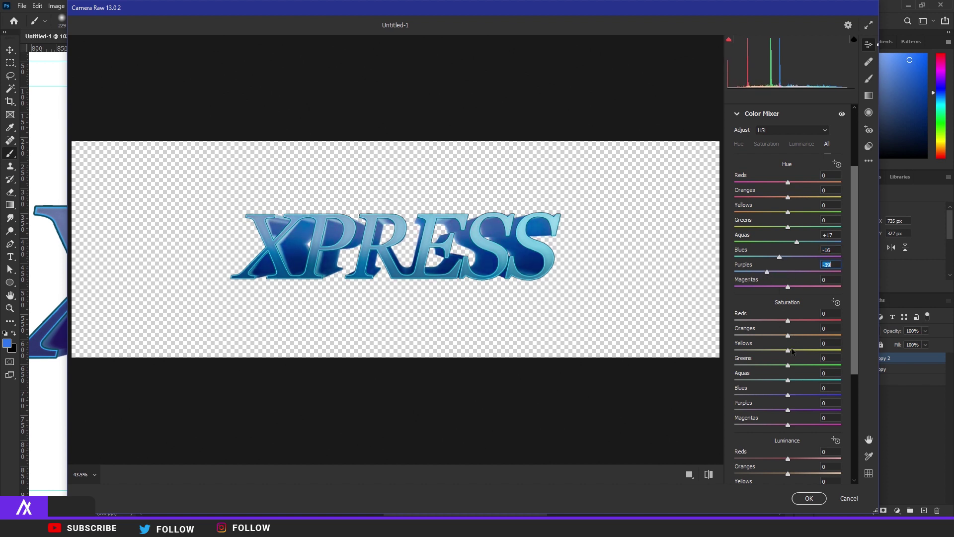
Set the saturation of Aquas to +79 and Blues to +64, and the luminance of Aquas to -33 and Blues to +27.
drag(787, 380, 821, 397)
scroll(796, 387, down, 3)
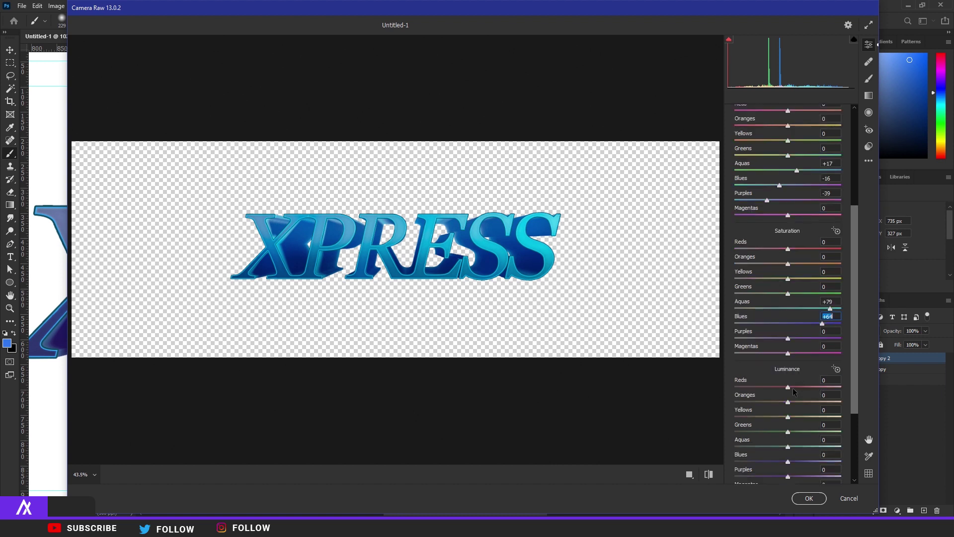
mouse_move(788, 446)
mouse_down()
mouse_move(770, 446)
mouse_move(781, 468)
mouse_move(803, 468)
mouse_up()
Set the calibration to shadow tint +19, red hue -19 and saturation +29, green hue +32, blue hue -7 and saturation +24.
scroll(804, 467, down, 5)
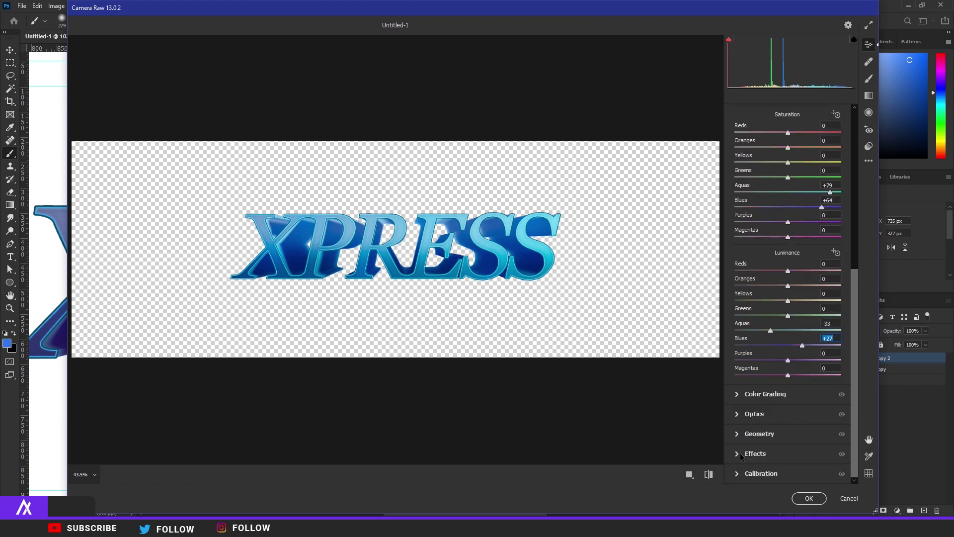
click(748, 474)
drag(787, 456, 800, 475)
mouse_move(789, 415)
mouse_down()
mouse_move(817, 416)
mouse_move(795, 416)
mouse_move(806, 421)
mouse_up()
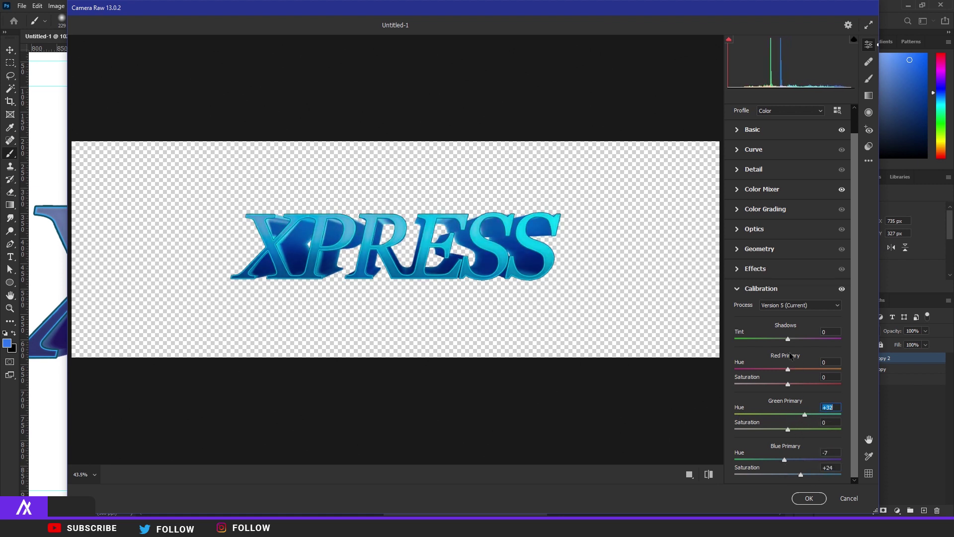
drag(788, 339, 779, 380)
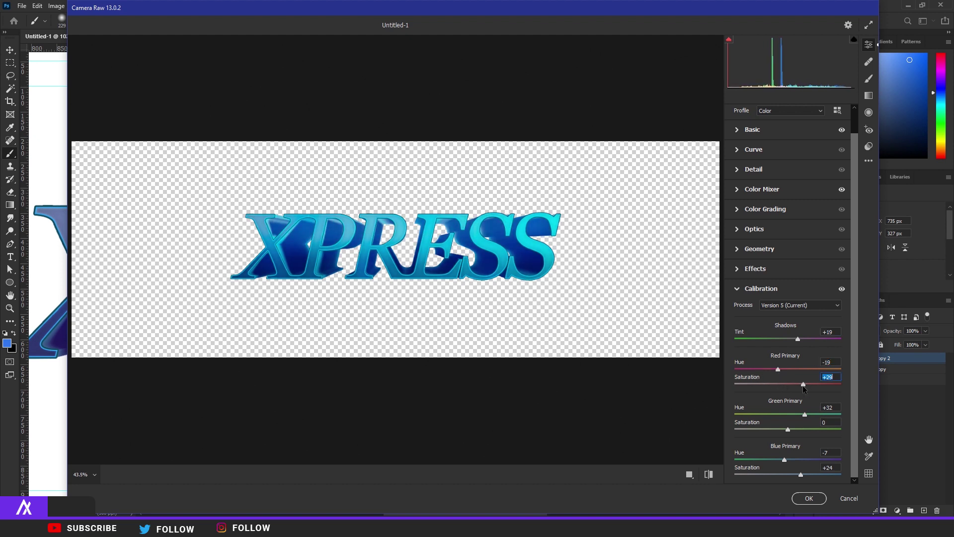
Look through the Camera Raw presets, apply the grading without a preset, and compare the text with the graded layer hidden and shown.
click(867, 146)
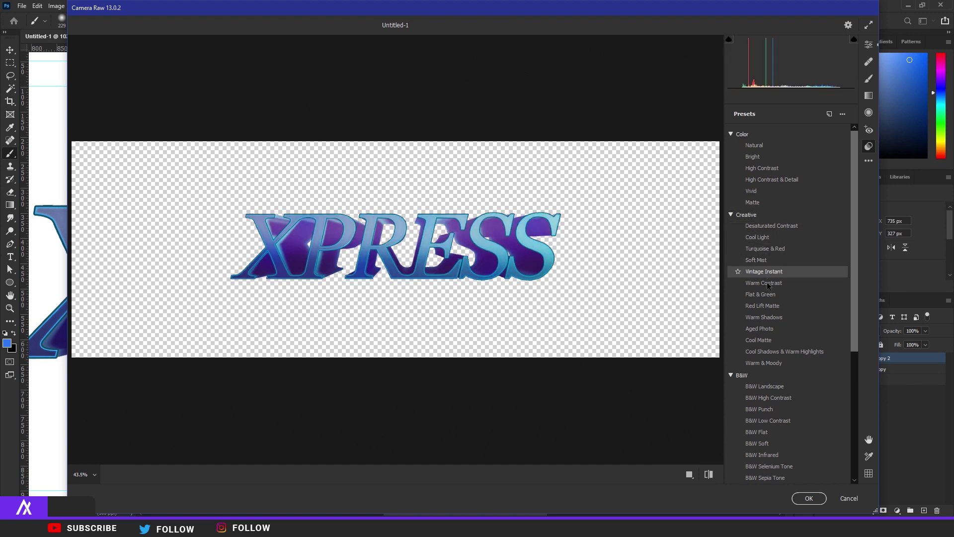
click(808, 498)
alt+scroll(406, 283, up, 3)
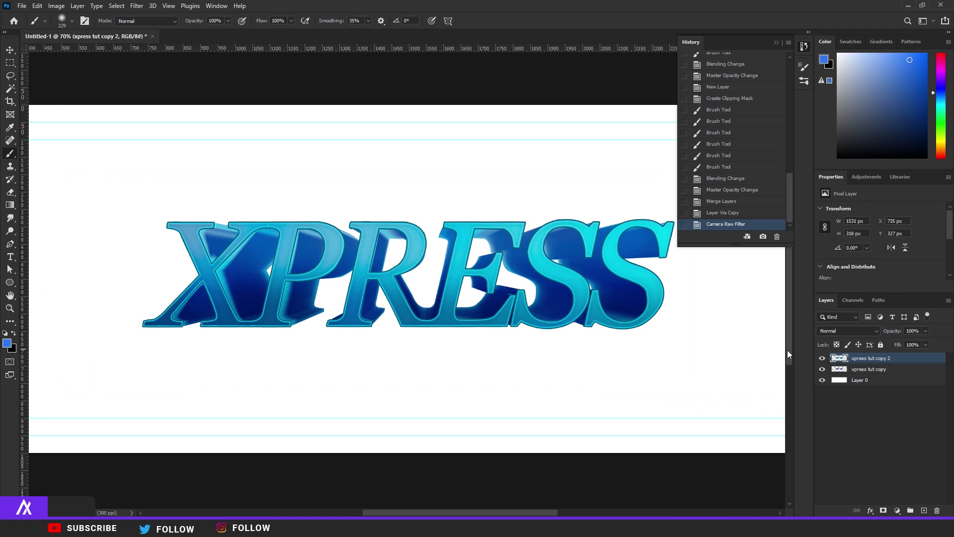
click(822, 358)
click(822, 358)
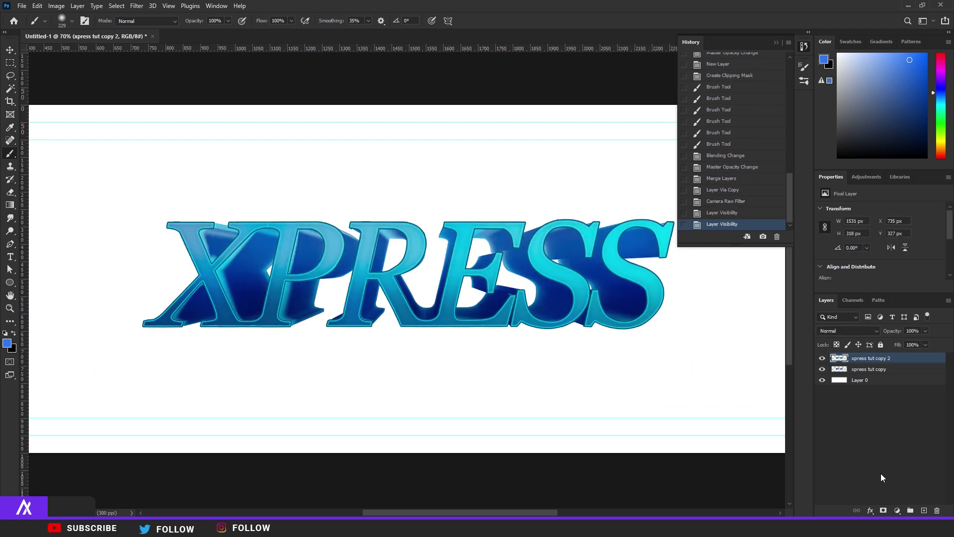
Add a Hue/Saturation adjustment layer above the graded text layer and set its hue to -26.
click(897, 510)
click(901, 411)
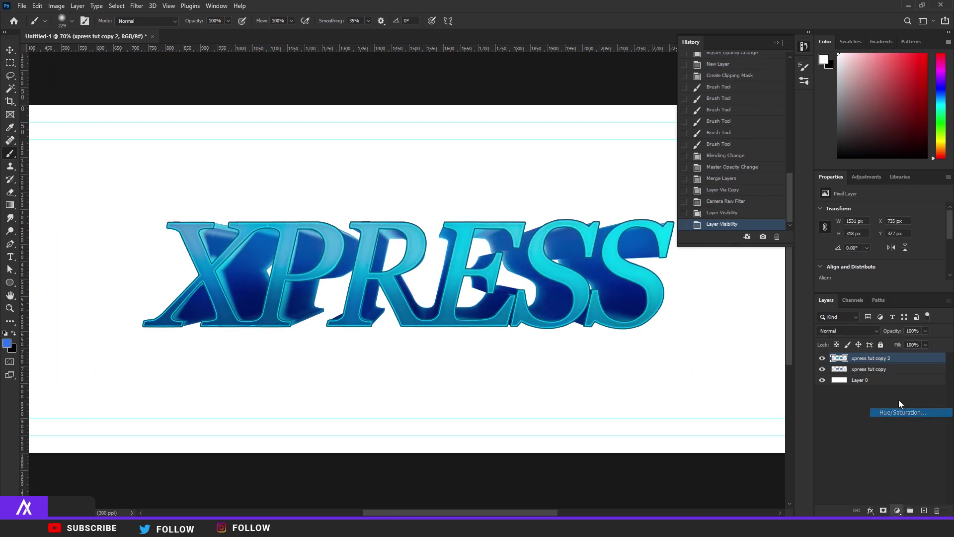
drag(887, 247, 864, 247)
Paint black along the lower part of the lettering on the Hue/Saturation mask with a 1467 px soft brush, and compare with the layer hidden.
alt+scroll(368, 281, down, 3)
alt+right_drag(323, 303, 437, 295)
click(14, 333)
mouse_move(583, 323)
mouse_down()
mouse_move(160, 480)
mouse_move(208, 459)
mouse_up()
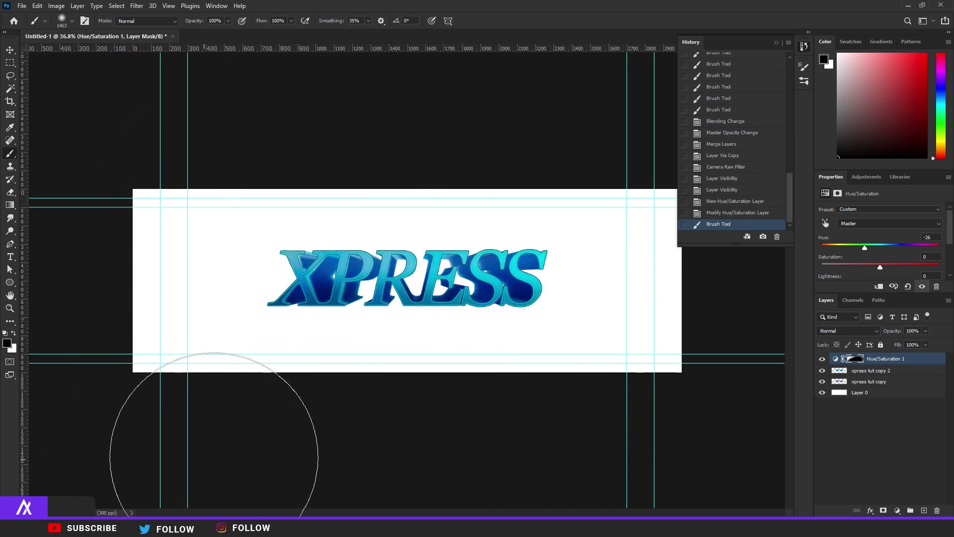
key(ctrl+z)
click(465, 386)
click(338, 349)
click(538, 339)
alt+scroll(538, 339, up, 5)
click(822, 358)
click(822, 358)
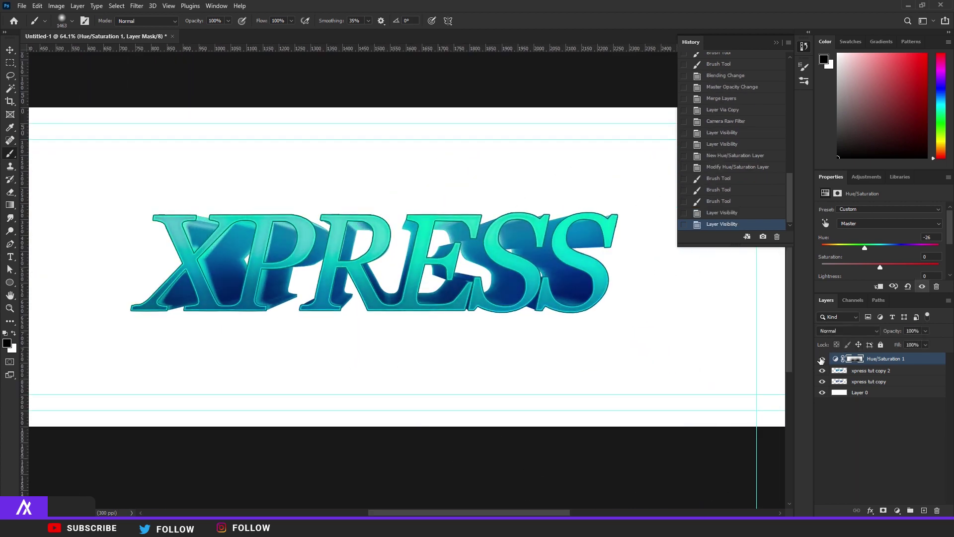
Switch to the Move tool and examine the lettering's colours and edges both close up and at full banner view.
alt+scroll(494, 403, down, 4)
alt+scroll(424, 280, up, 3)
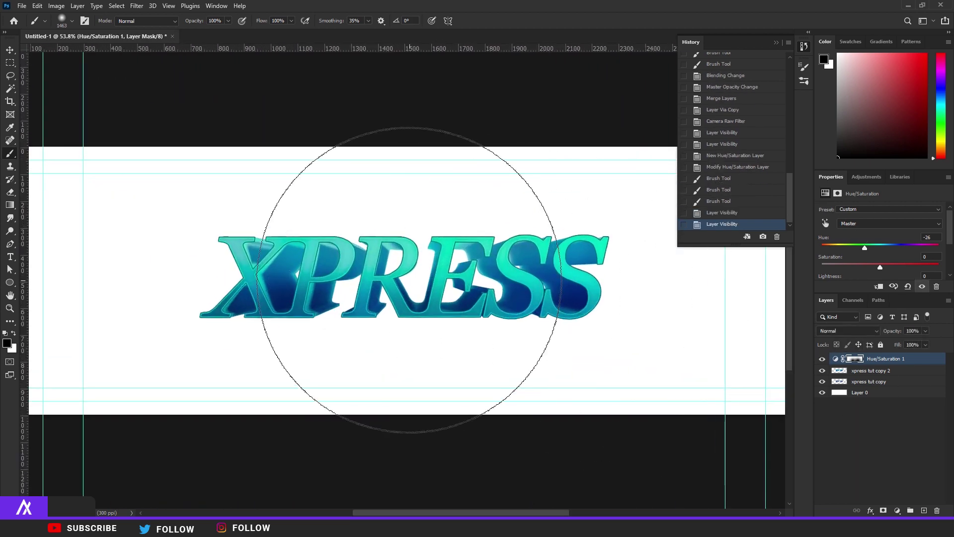
key(v)
alt+scroll(418, 282, down, 5)
alt+scroll(400, 288, up, 5)
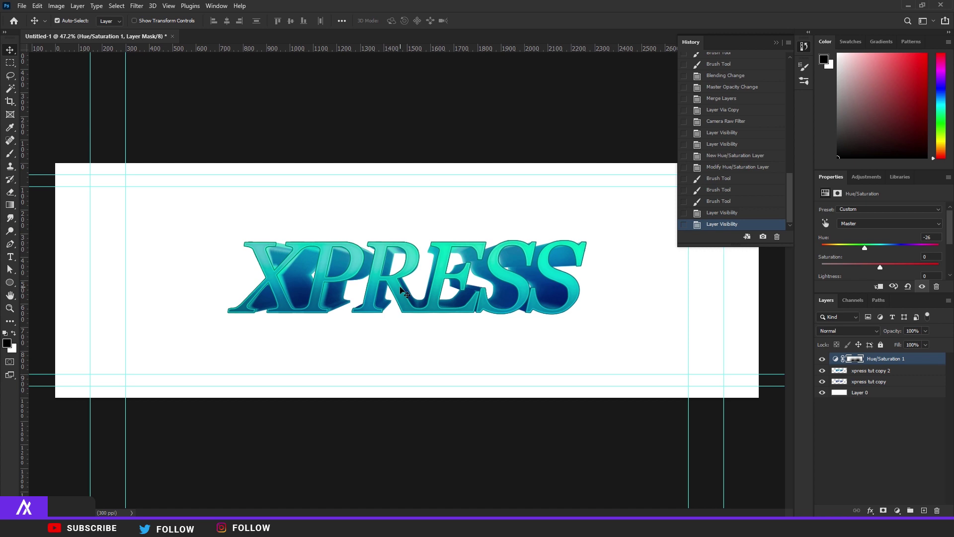
alt+scroll(402, 291, up, 5)
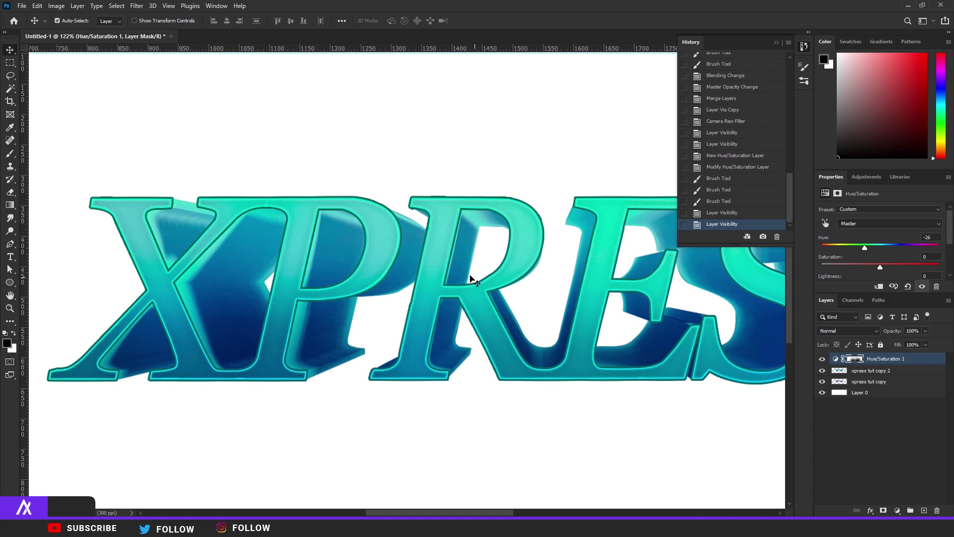
alt+scroll(320, 249, up, 5)
alt+scroll(560, 293, down, 8)
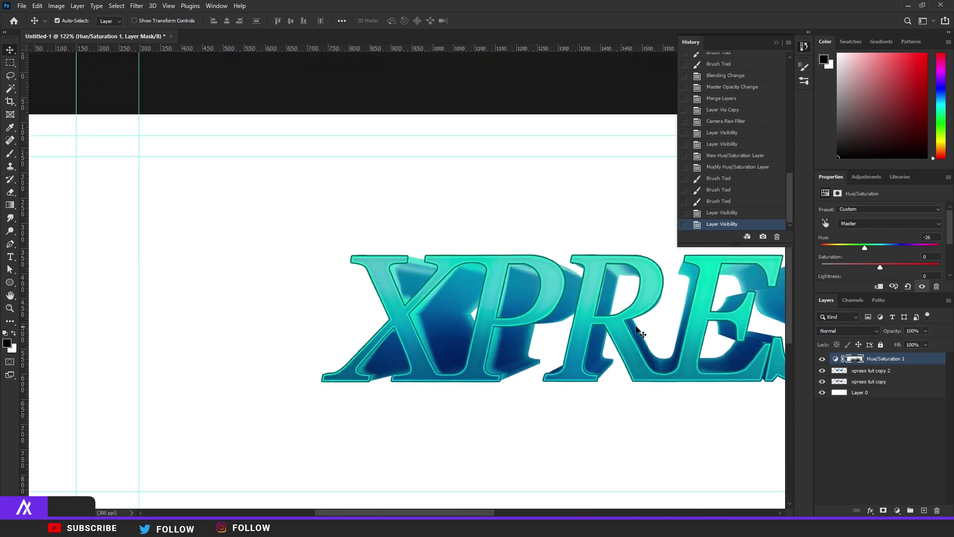
alt+scroll(363, 283, up, 6)
alt+scroll(404, 278, up, 3)
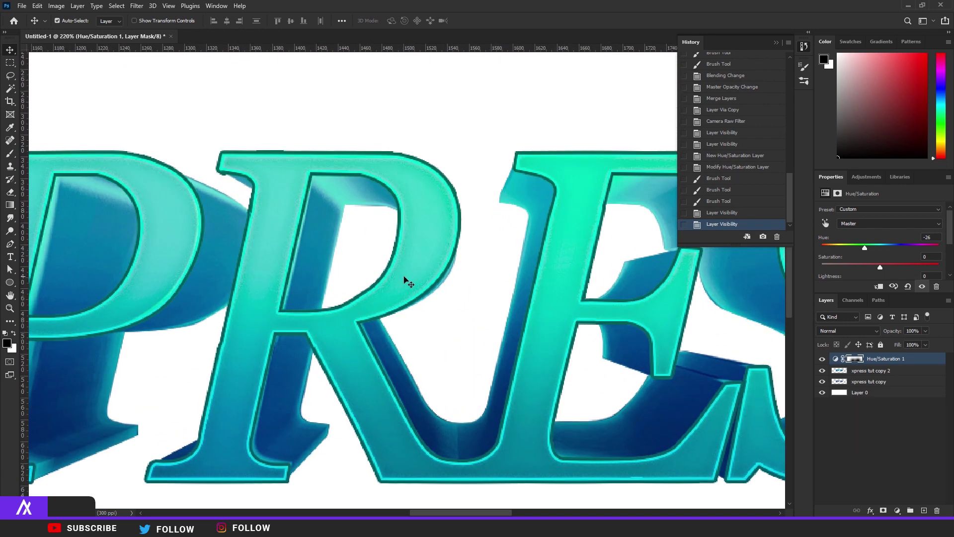
alt+scroll(409, 277, down, 4)
alt+scroll(410, 282, down, 3)
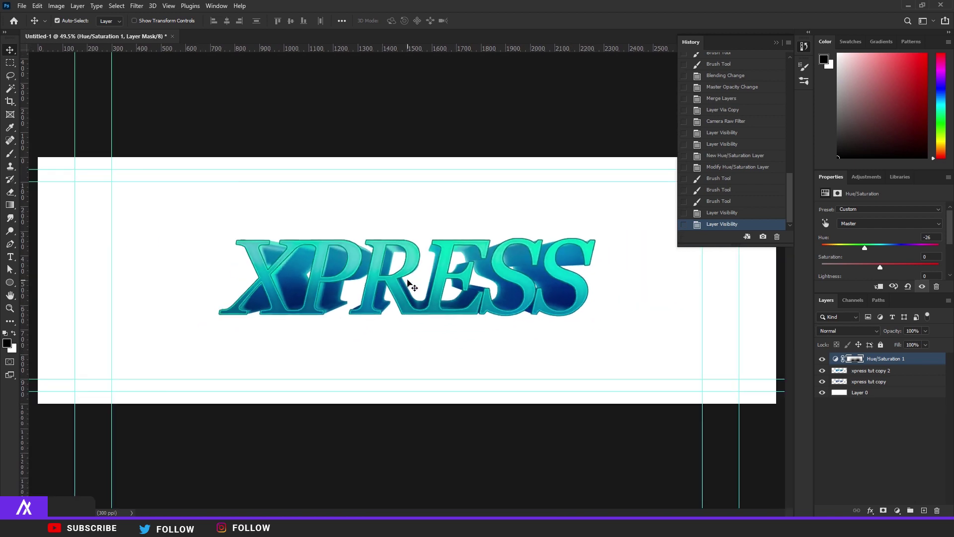
alt+scroll(562, 305, down, 3)
alt+scroll(447, 296, up, 5)
alt+scroll(443, 296, down, 2)
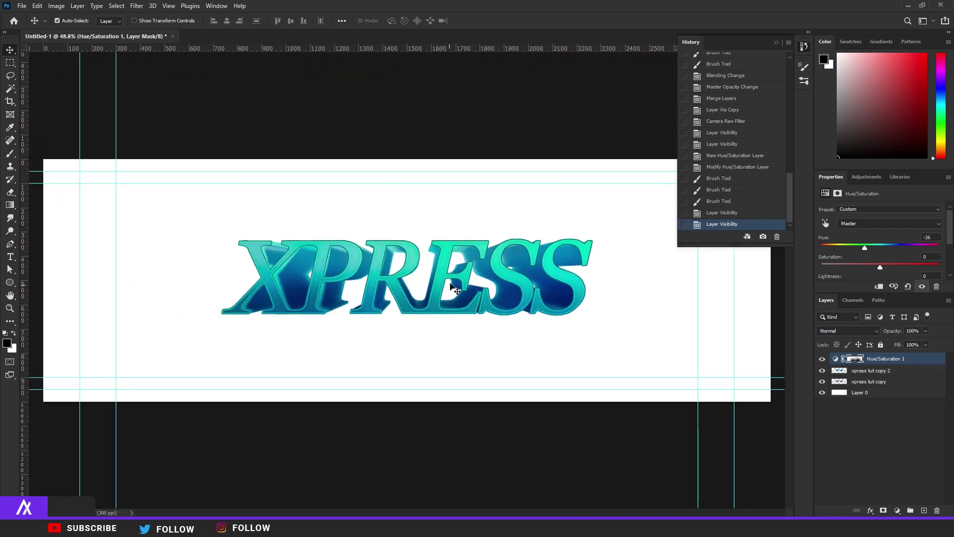
alt+scroll(454, 283, down, 2)
alt+scroll(418, 303, up, 2)
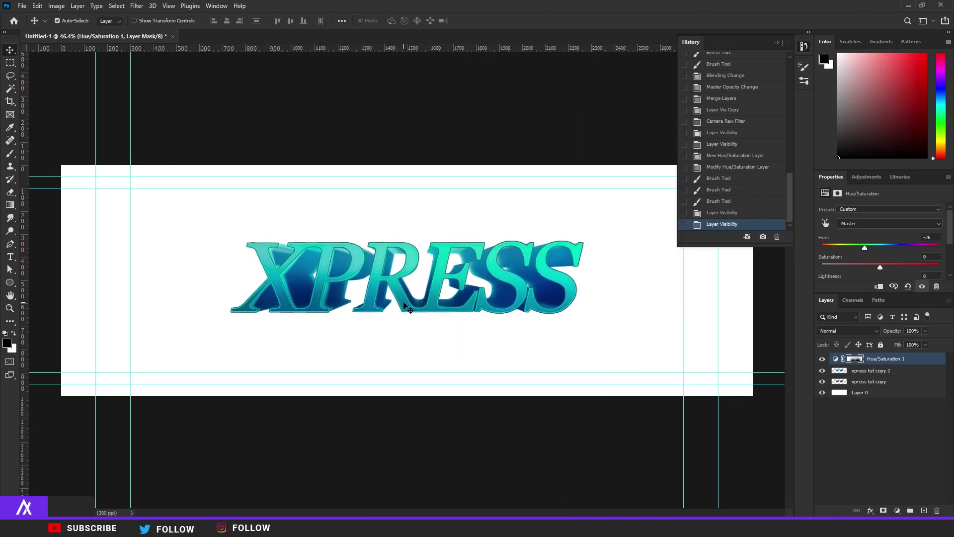